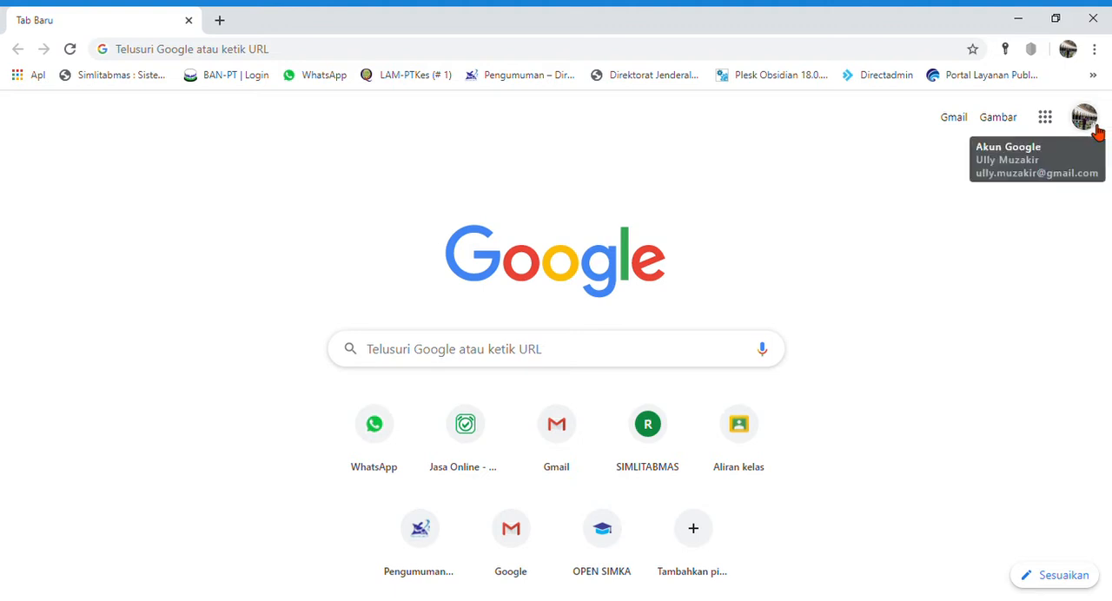
Step: Open the Google Docs home page from the Google apps and switch from there to the Google Forms home page
{"action": "left_click", "coordinate": [1048, 119]}
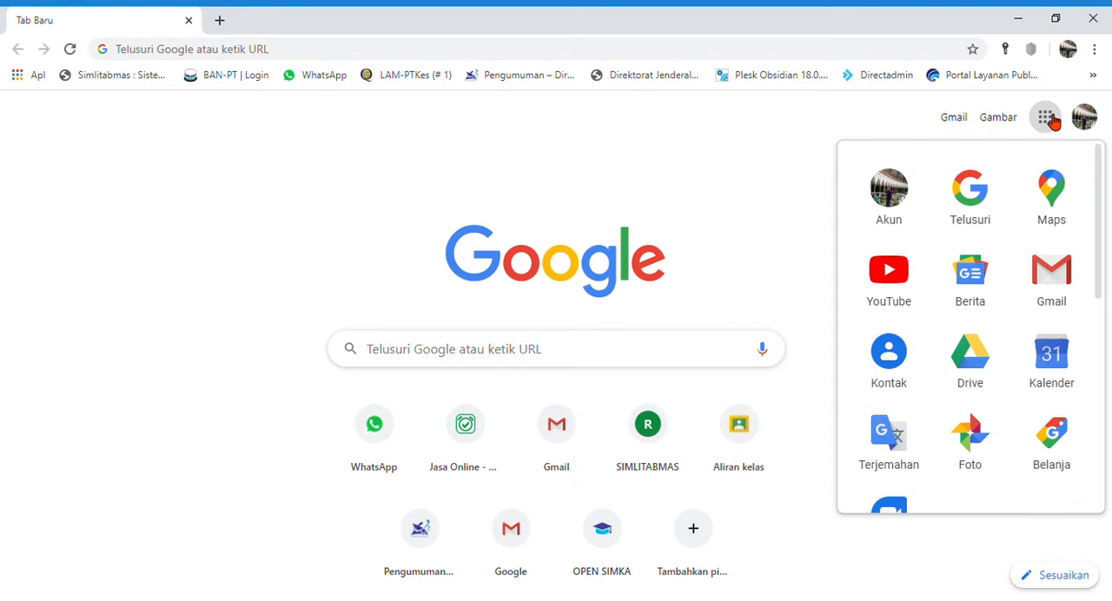
{"action": "scroll", "coordinate": [911, 330], "scroll_direction": "down", "scroll_amount": 3}
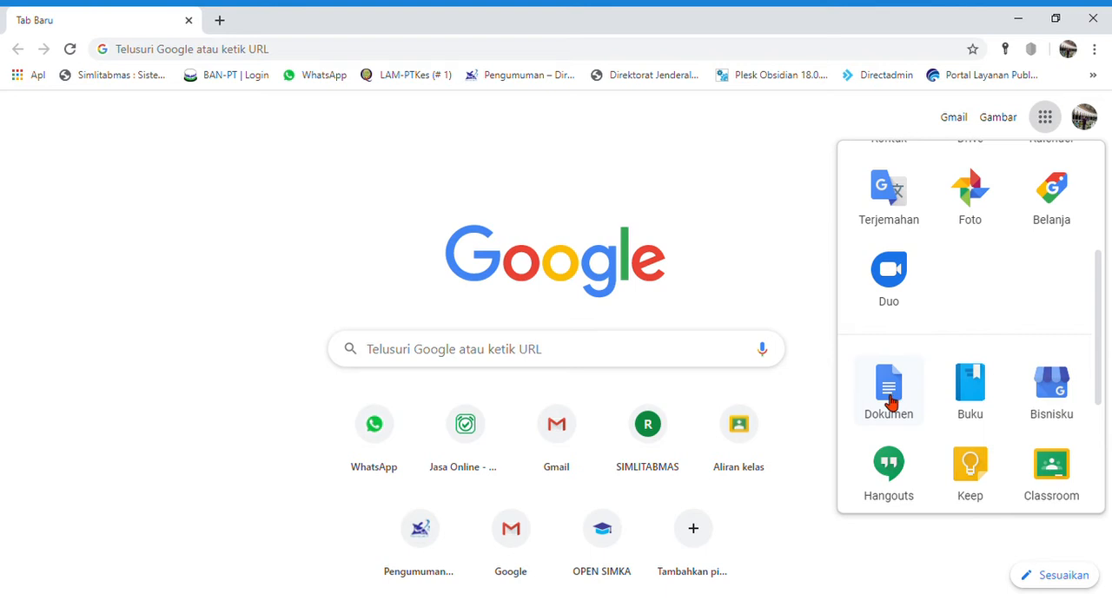
{"action": "scroll", "coordinate": [888, 396], "scroll_direction": "down", "scroll_amount": 3}
{"action": "scroll", "coordinate": [889, 395], "scroll_direction": "up", "scroll_amount": 3}
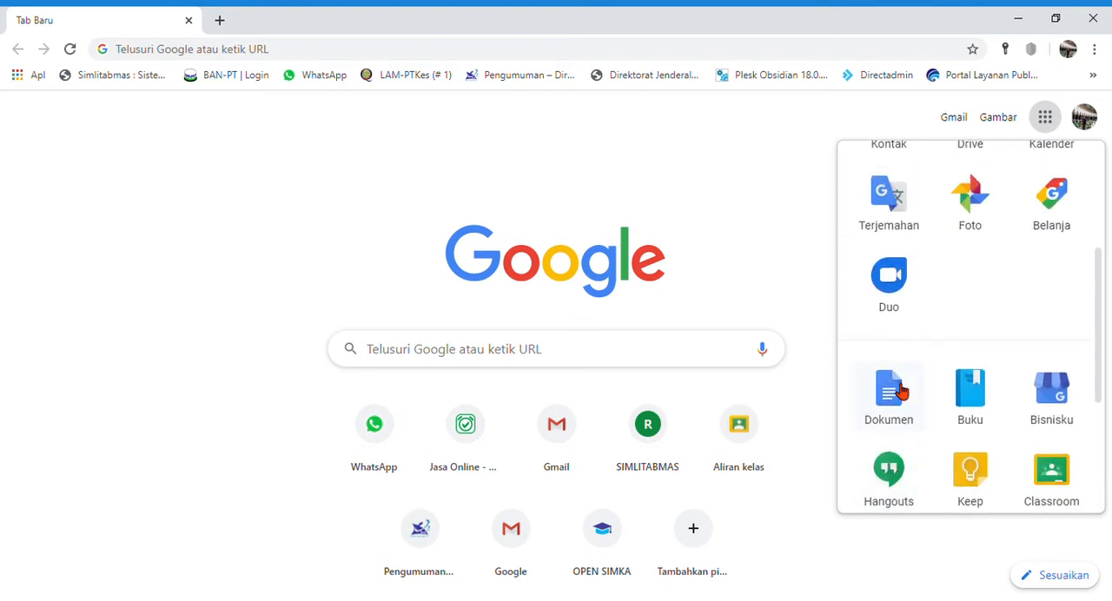
{"action": "left_click", "coordinate": [901, 392]}
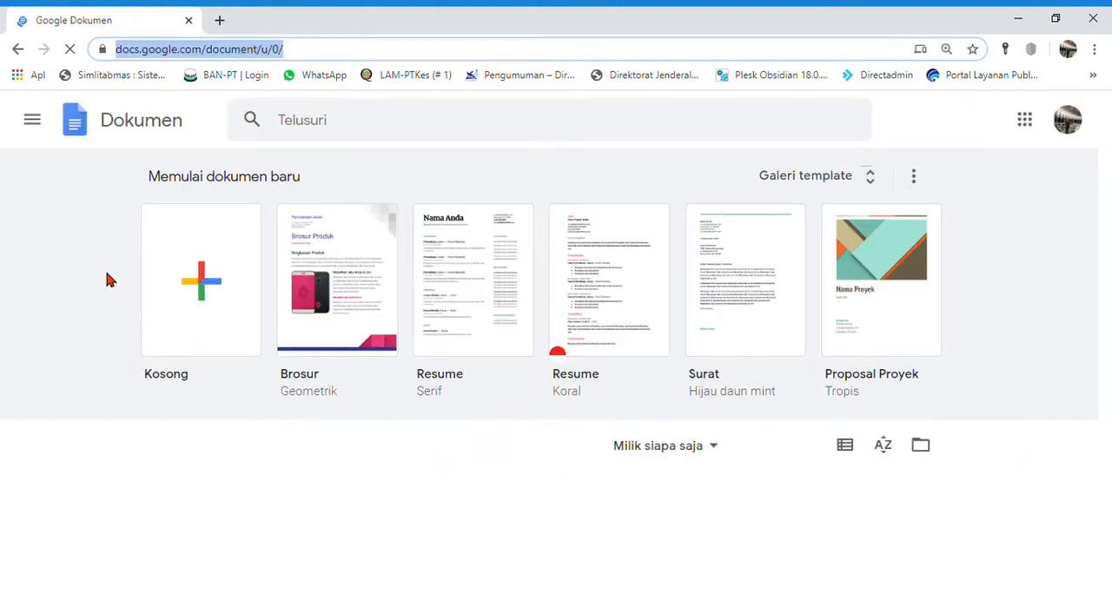
{"action": "left_click", "coordinate": [35, 118]}
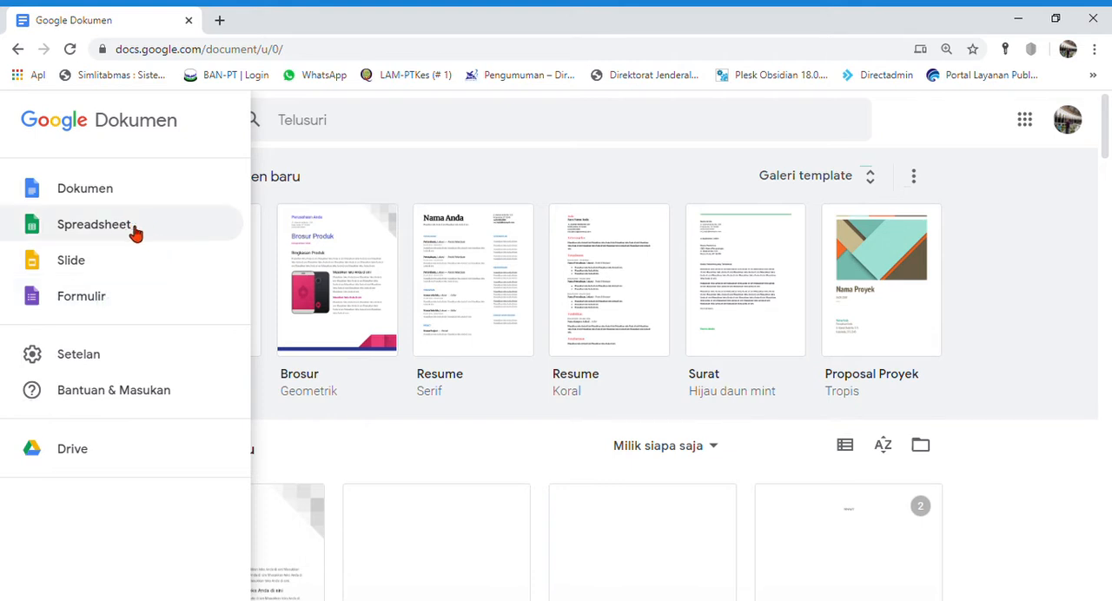
{"action": "left_click", "coordinate": [106, 302]}
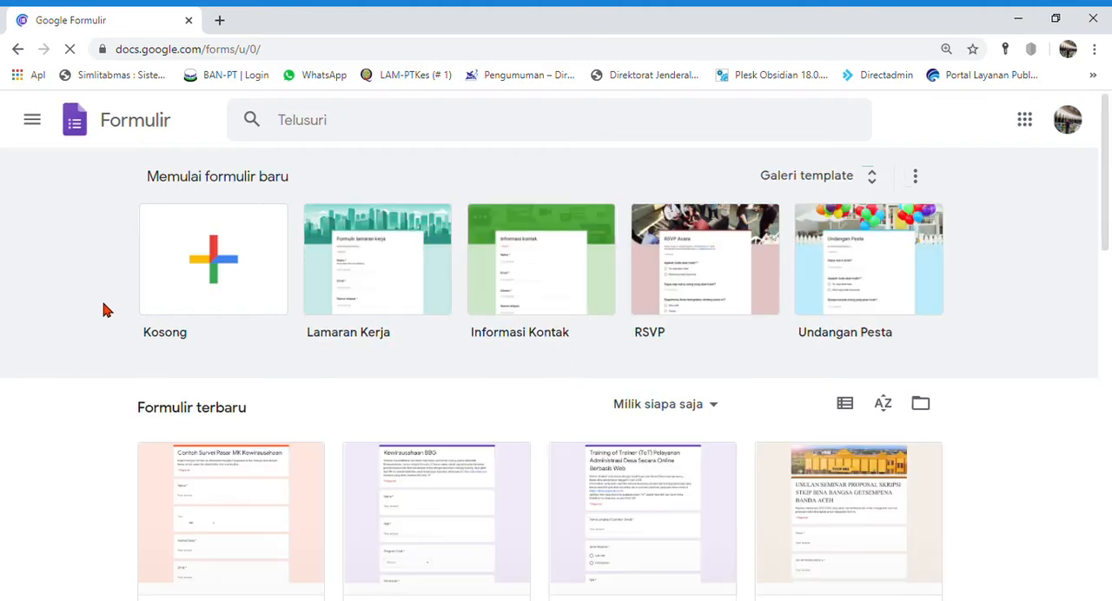
Step: Look through the recent forms on the Google Forms home page
{"action": "scroll", "coordinate": [102, 310], "scroll_direction": "down", "scroll_amount": 2}
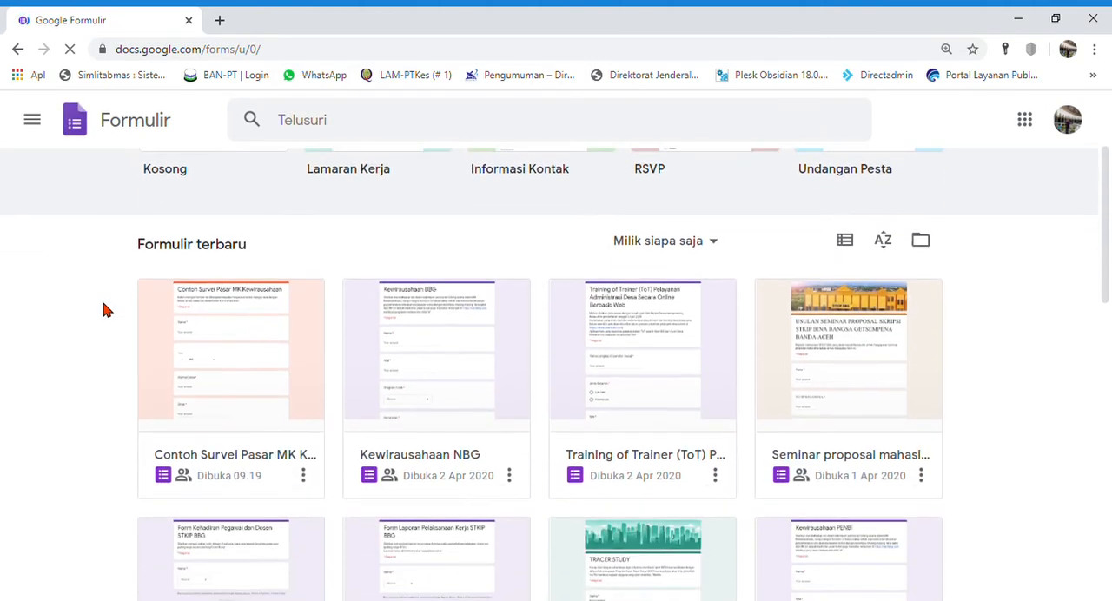
{"action": "scroll", "coordinate": [482, 439], "scroll_direction": "down", "scroll_amount": 4}
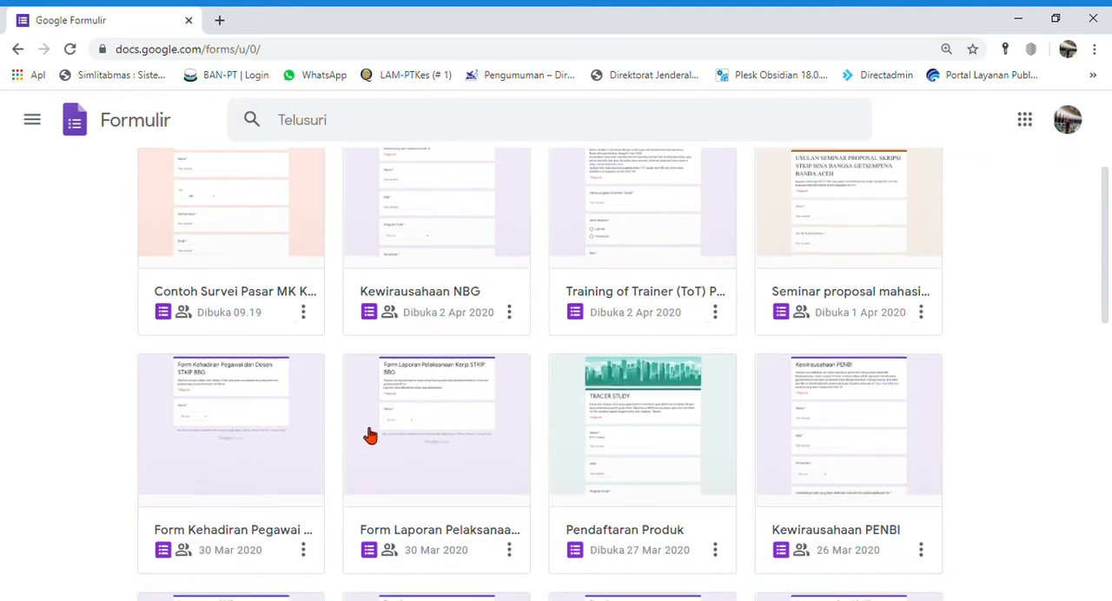
{"action": "scroll", "coordinate": [290, 448], "scroll_direction": "up", "scroll_amount": 3}
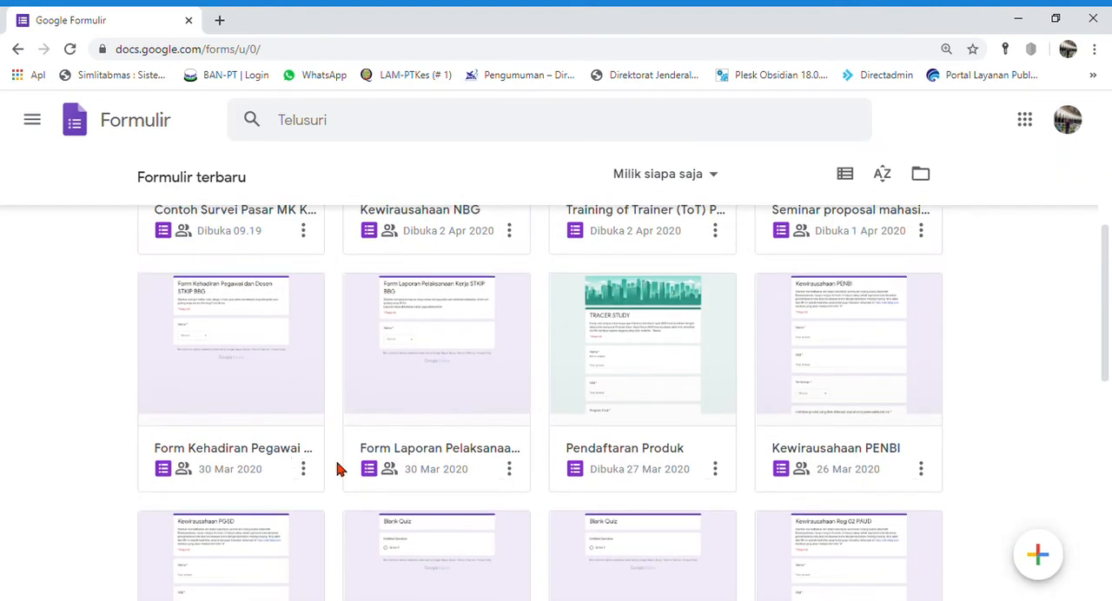
{"action": "scroll", "coordinate": [86, 451], "scroll_direction": "up", "scroll_amount": 1}
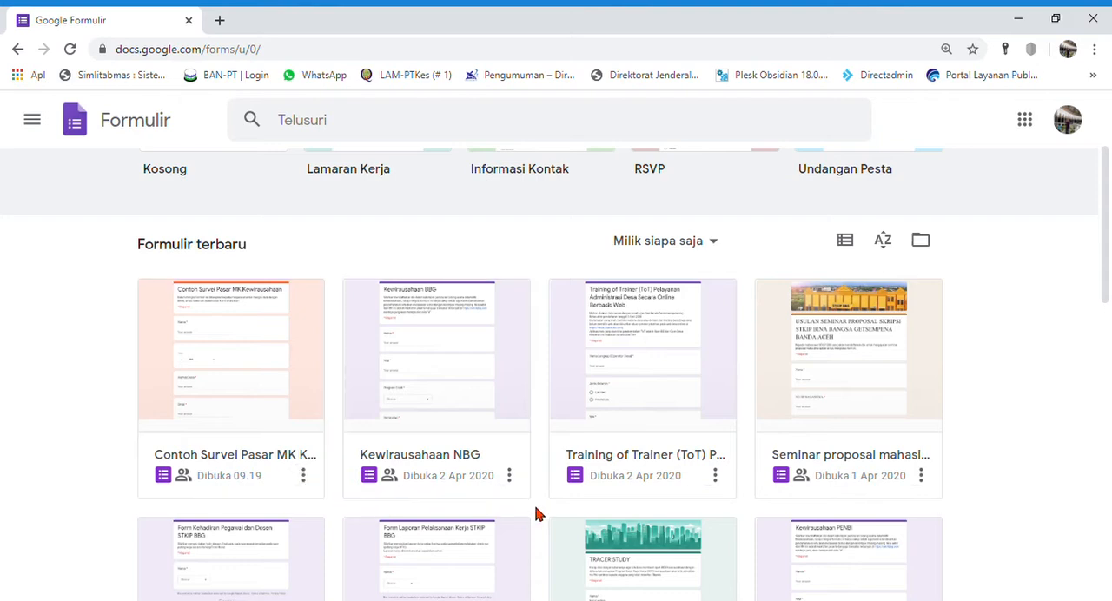
{"action": "scroll", "coordinate": [543, 508], "scroll_direction": "down", "scroll_amount": 5}
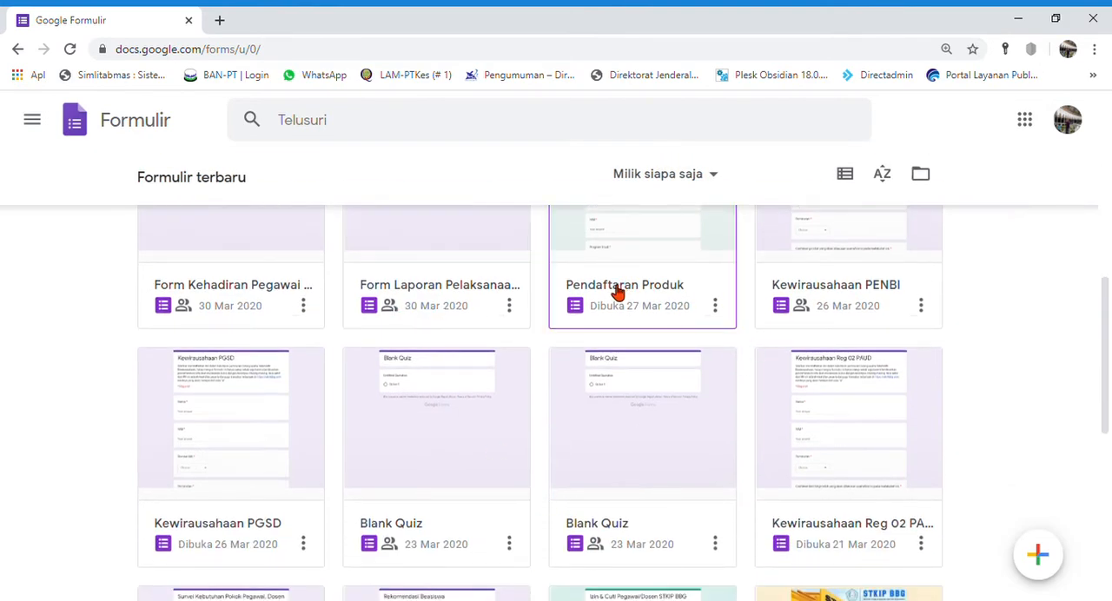
{"action": "scroll", "coordinate": [695, 317], "scroll_direction": "up", "scroll_amount": 2}
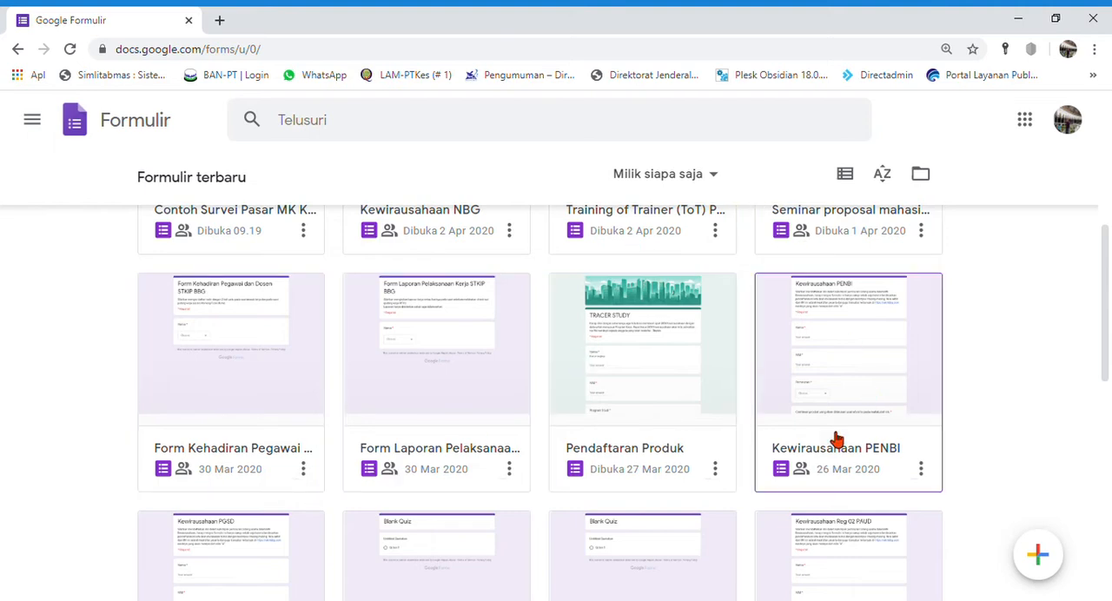
{"action": "scroll", "coordinate": [613, 503], "scroll_direction": "up", "scroll_amount": 5}
{"action": "scroll", "coordinate": [619, 504], "scroll_direction": "up", "scroll_amount": 1}
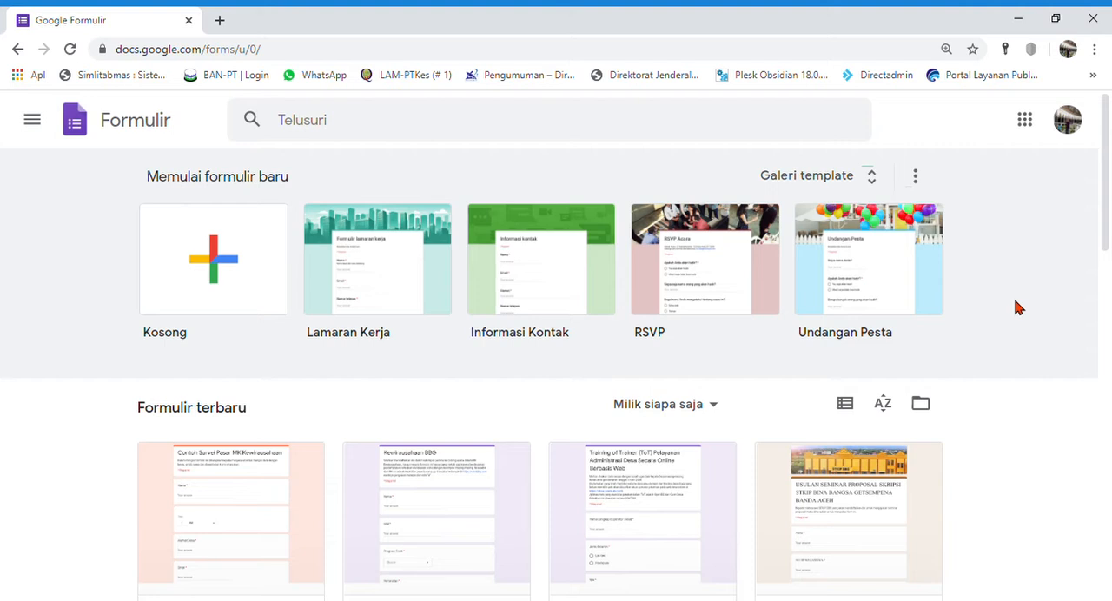
Step: Sign out of the Google account and replace the sign-out page with a new browser tab
{"action": "left_click", "coordinate": [1083, 124]}
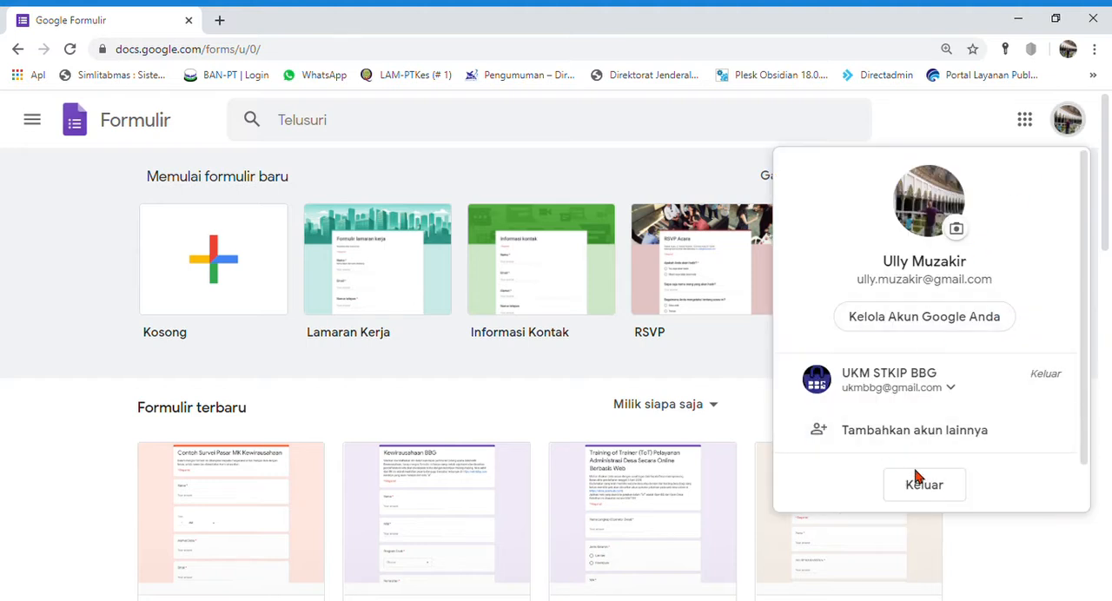
{"action": "left_click", "coordinate": [926, 484]}
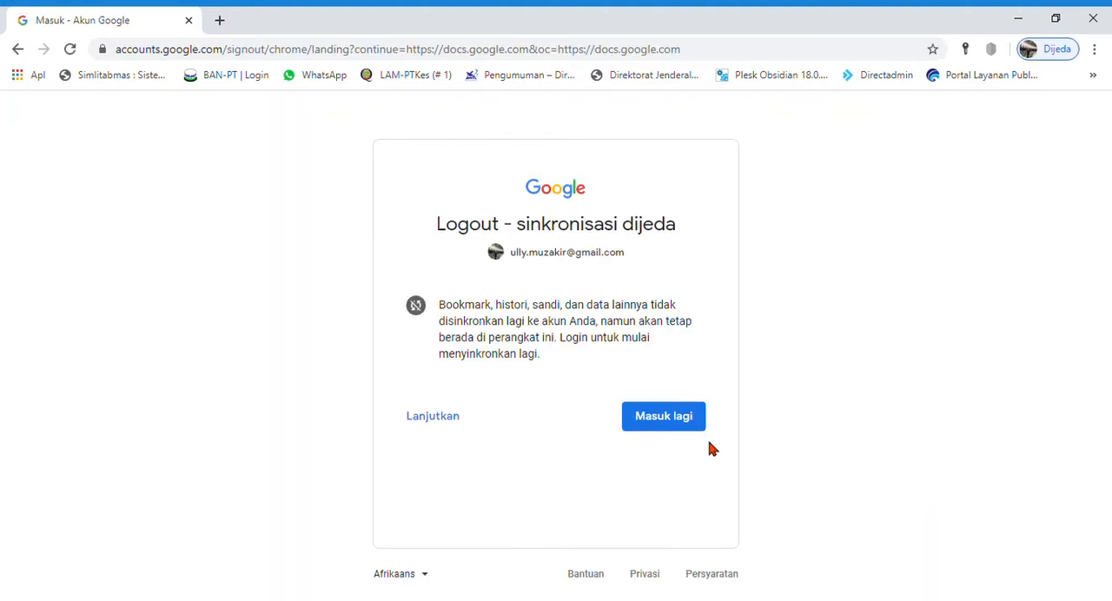
{"action": "left_click", "coordinate": [222, 21]}
{"action": "left_click", "coordinate": [189, 21]}
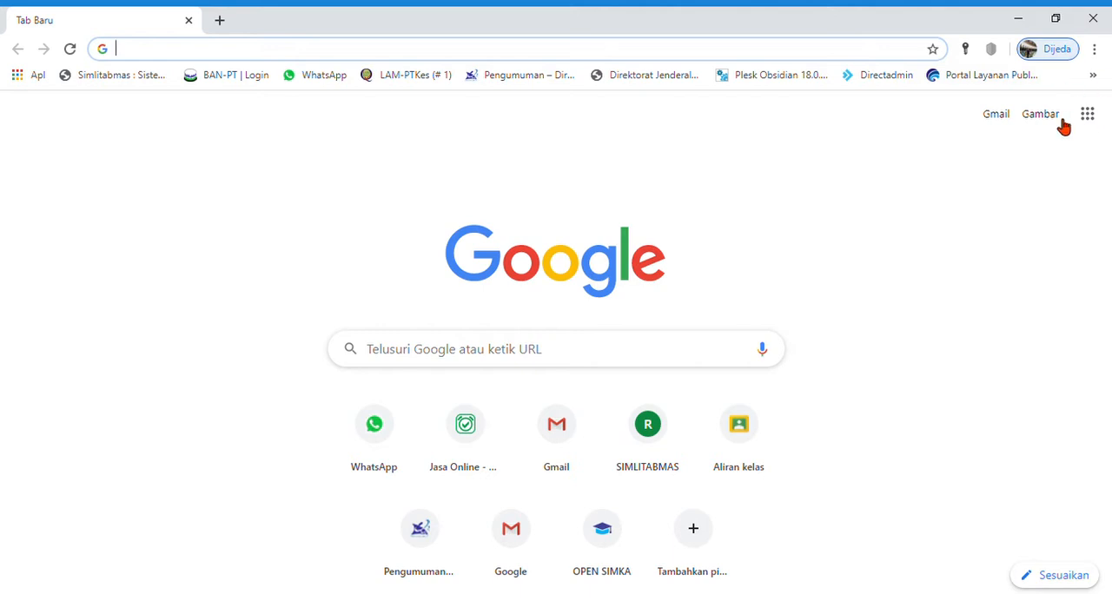
Step: Search Google for "form google" and open the "Google Forms: Sign-in" result
{"action": "left_click", "coordinate": [586, 360]}
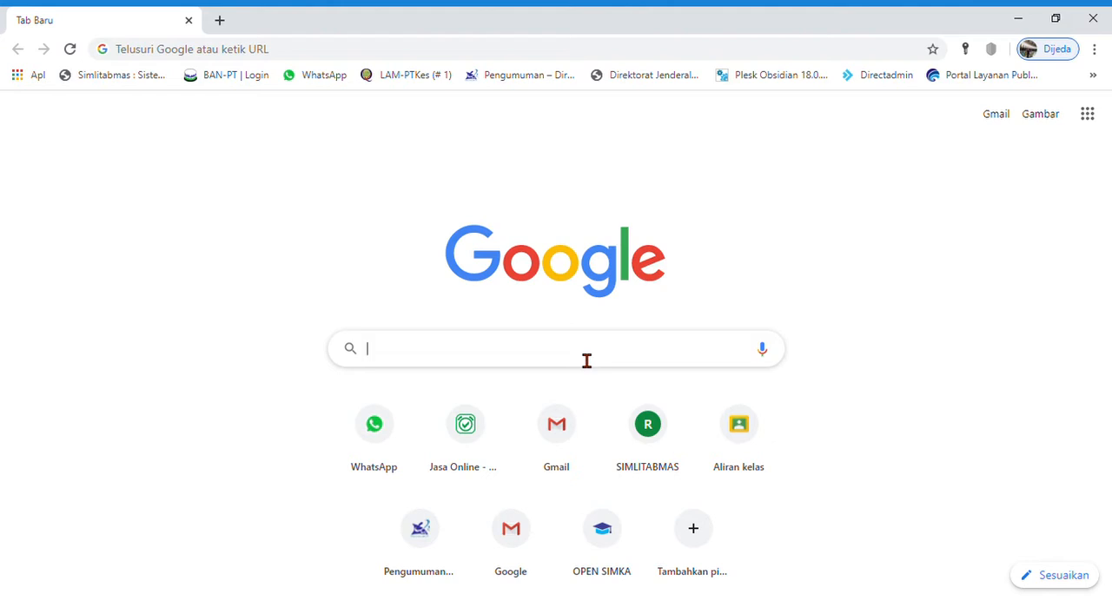
{"action": "type", "text": "form "}
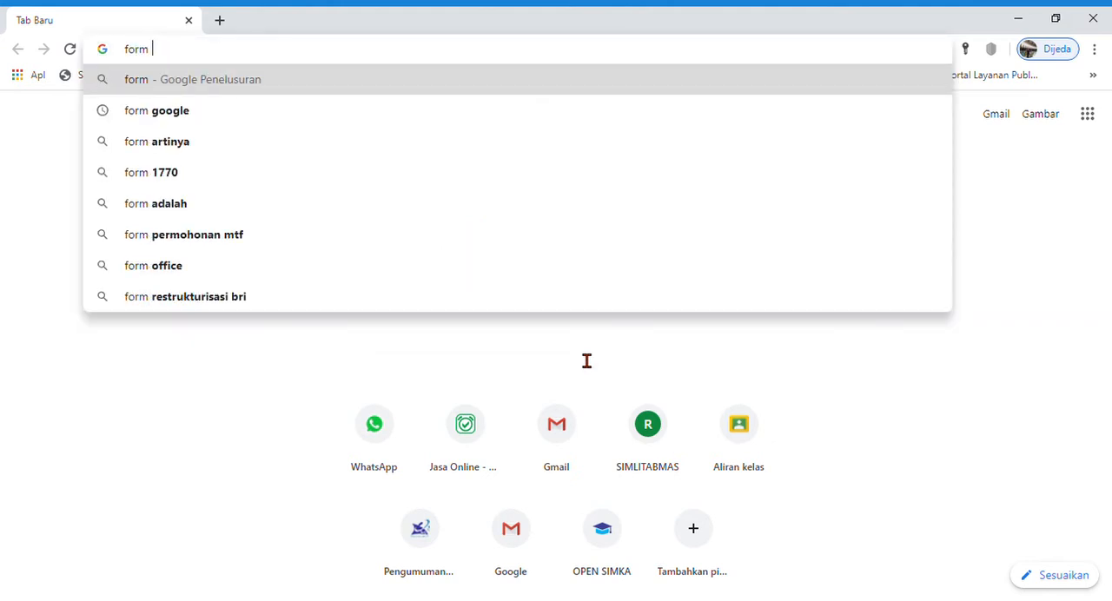
{"action": "type", "text": "google"}
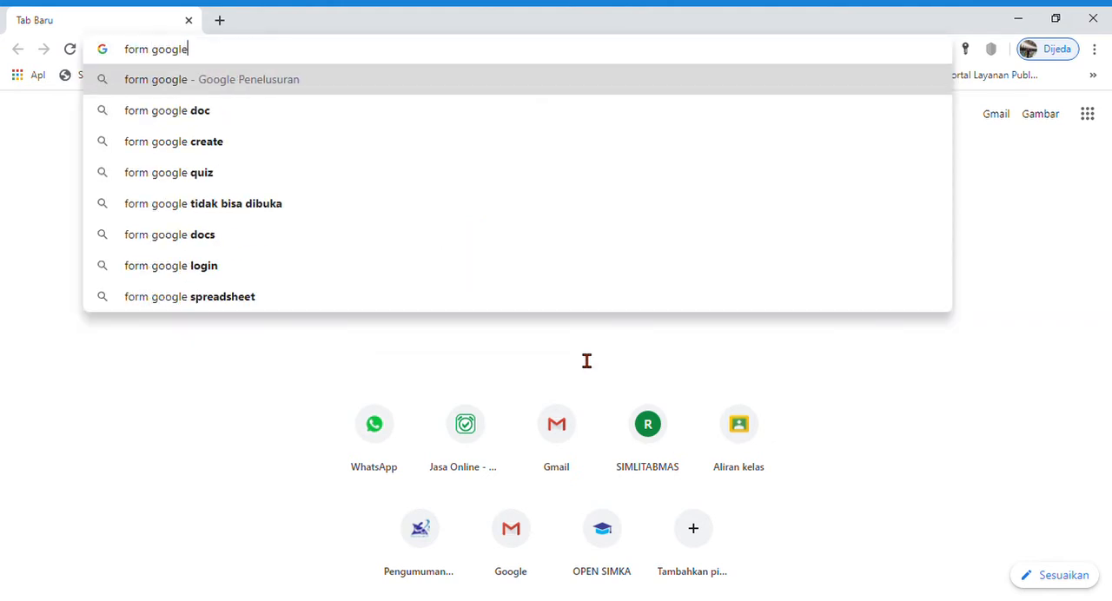
{"action": "key", "text": "Return"}
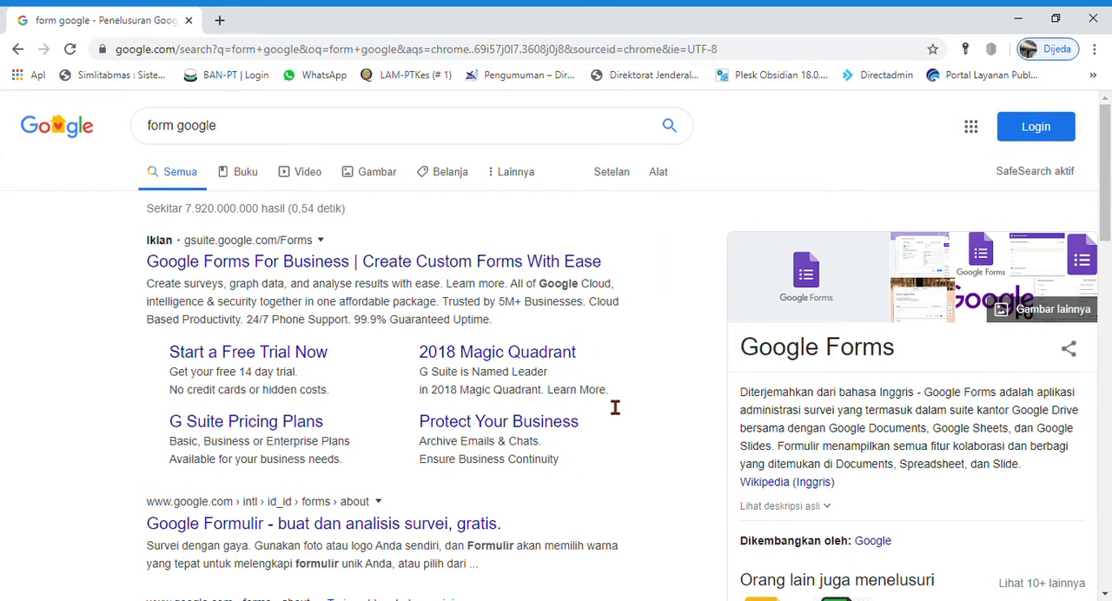
{"action": "scroll", "coordinate": [132, 363], "scroll_direction": "down", "scroll_amount": 3}
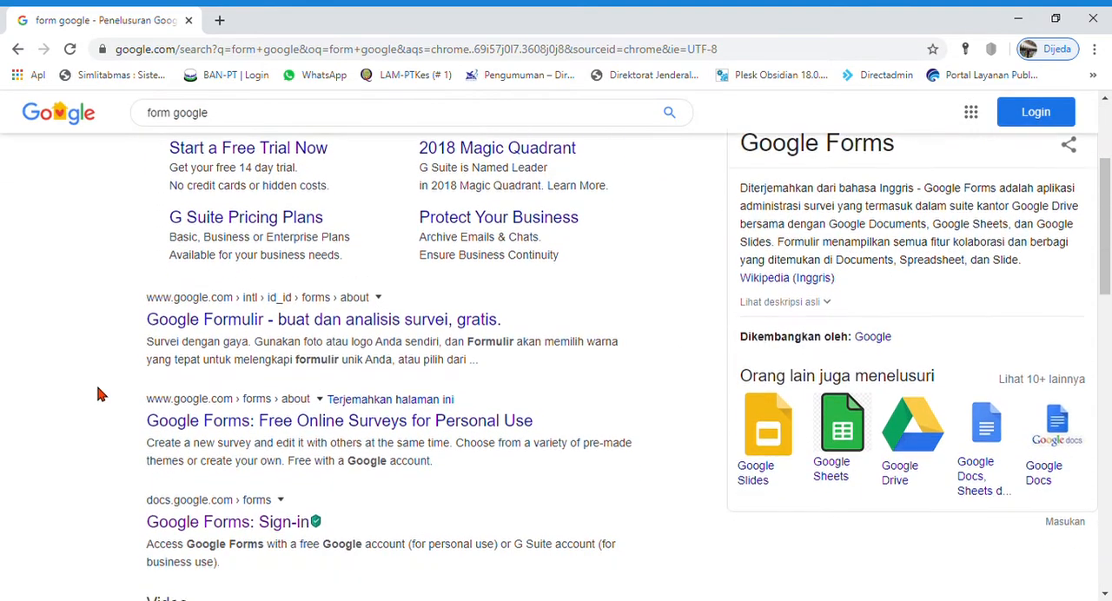
{"action": "scroll", "coordinate": [117, 383], "scroll_direction": "down", "scroll_amount": 1}
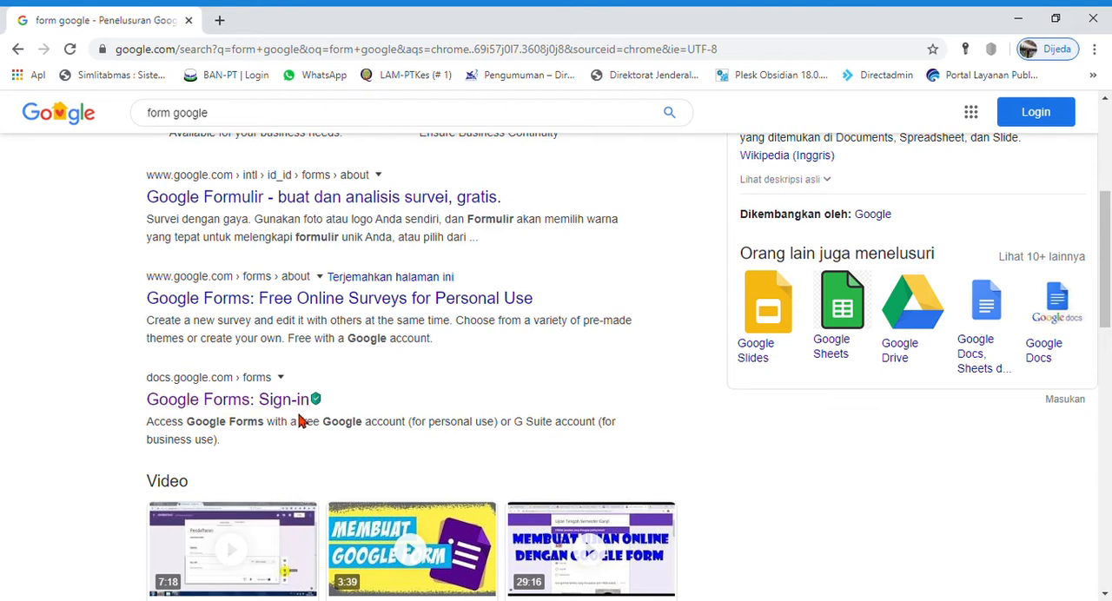
{"action": "left_click", "coordinate": [227, 401]}
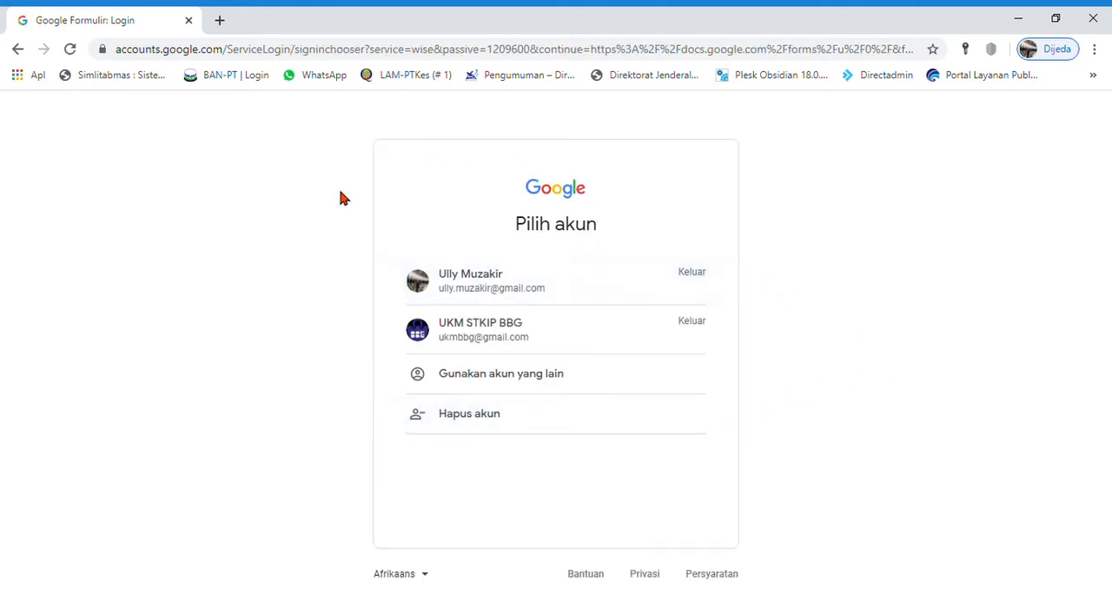
Step: Sign in to the first listed Google account with its account password and create a blank form
{"action": "left_click", "coordinate": [490, 288]}
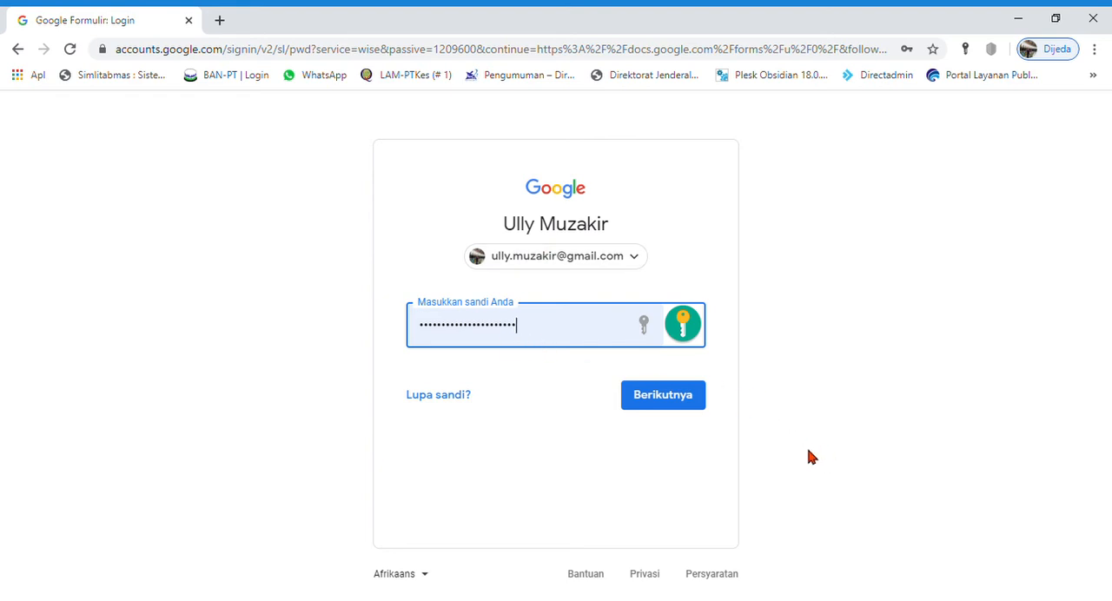
{"action": "left_click", "coordinate": [669, 408]}
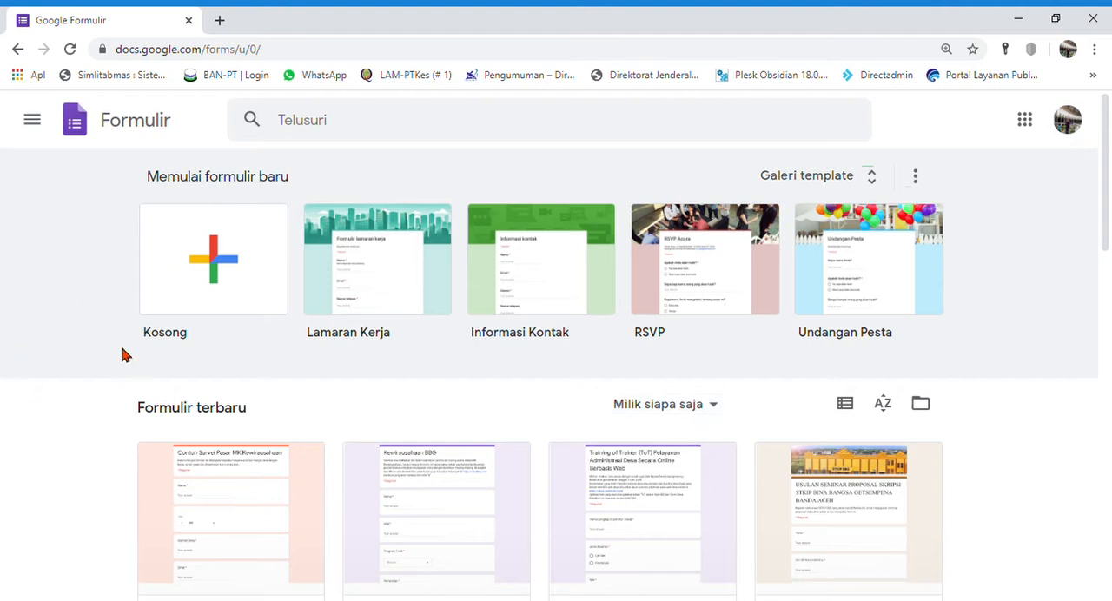
{"action": "left_click", "coordinate": [197, 269]}
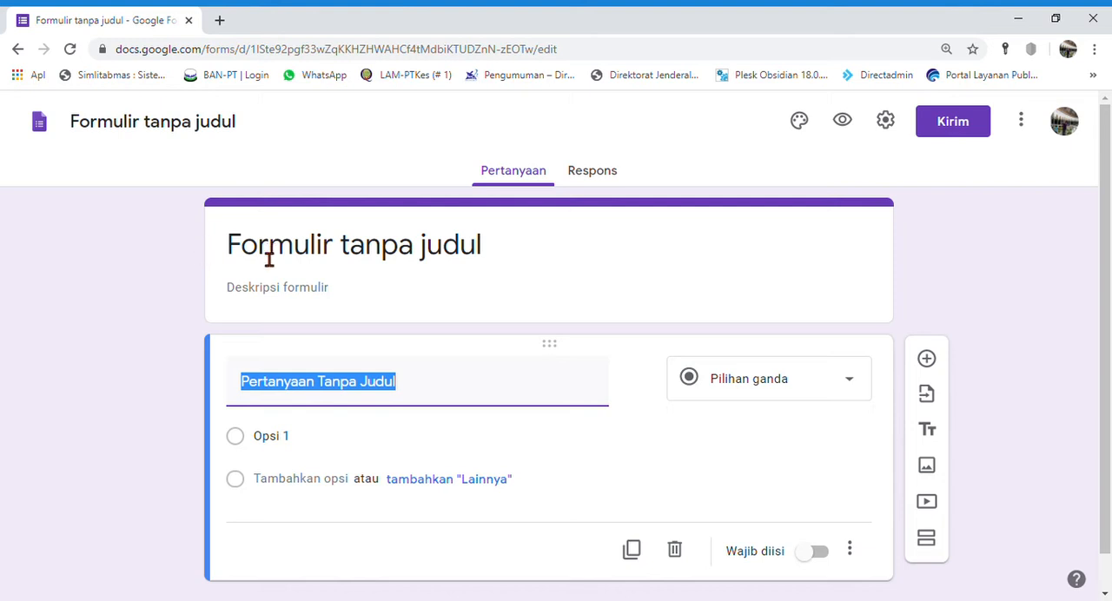
Step: Title the form "Formulir Contoh untuk Latihan" and apply the same name to the form file
{"action": "left_click", "coordinate": [476, 266]}
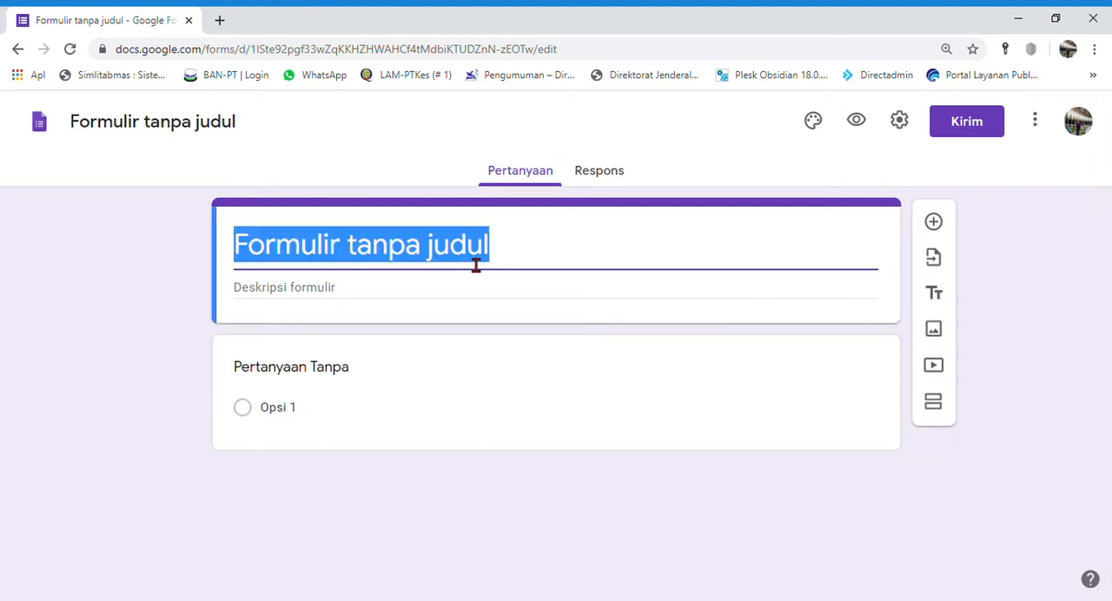
{"action": "type", "text": "Formu"}
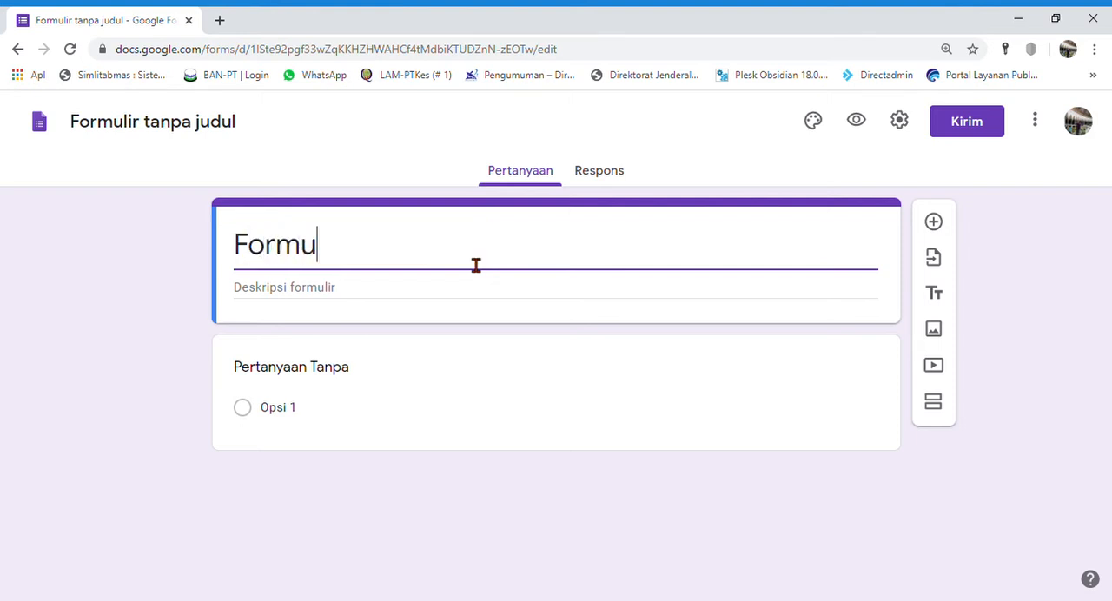
{"action": "type", "text": "lit"}
{"action": "key", "text": "BackSpace"}
{"action": "type", "text": "r"}
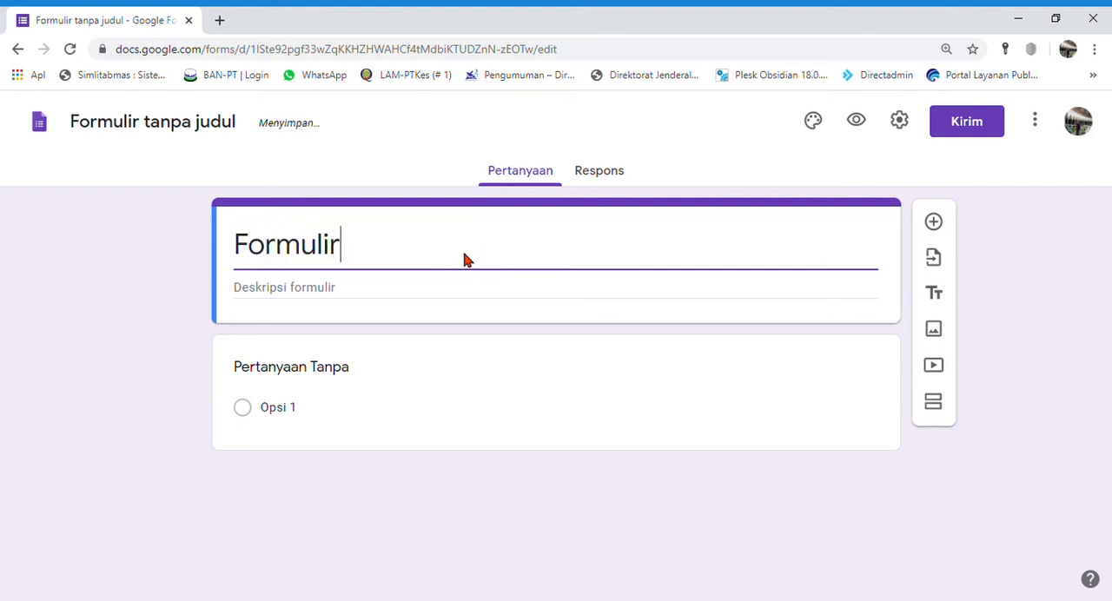
{"action": "type", "text": " Contoh "}
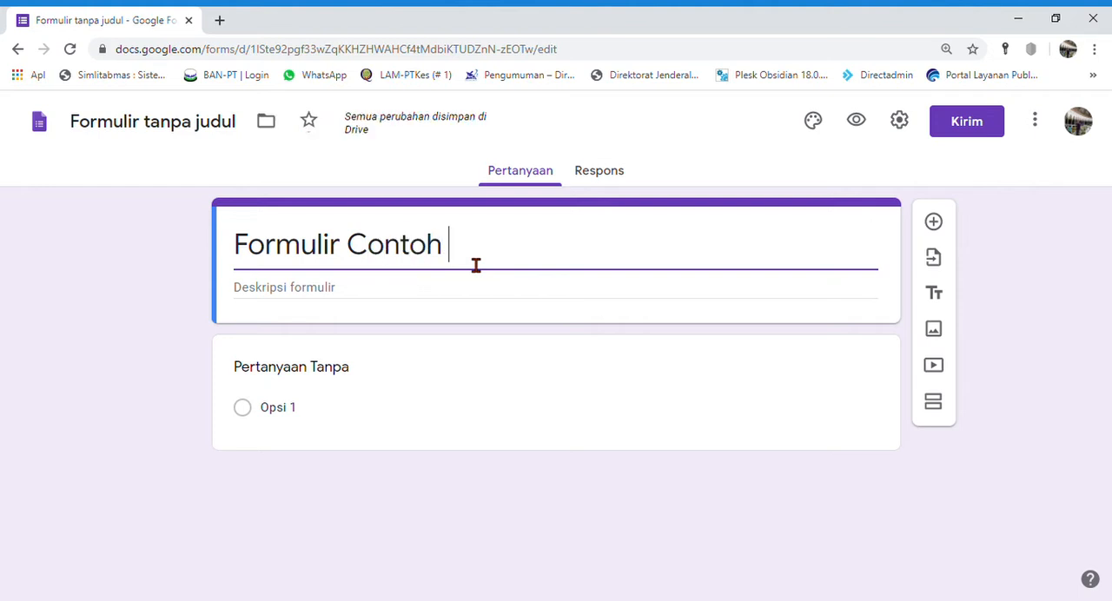
{"action": "type", "text": "untuk"}
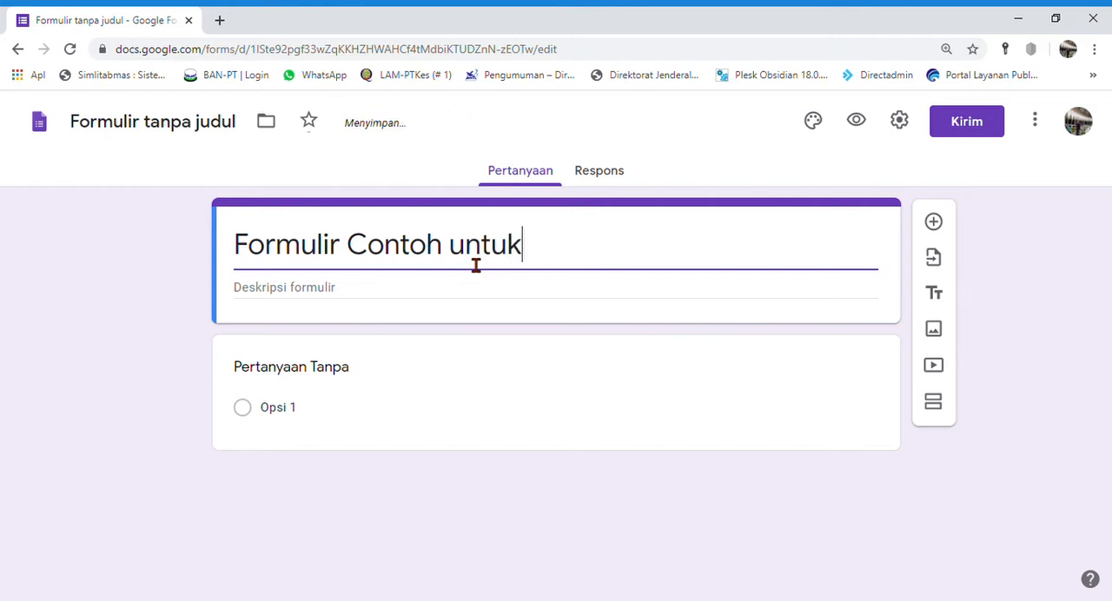
{"action": "type", "text": " Latihan"}
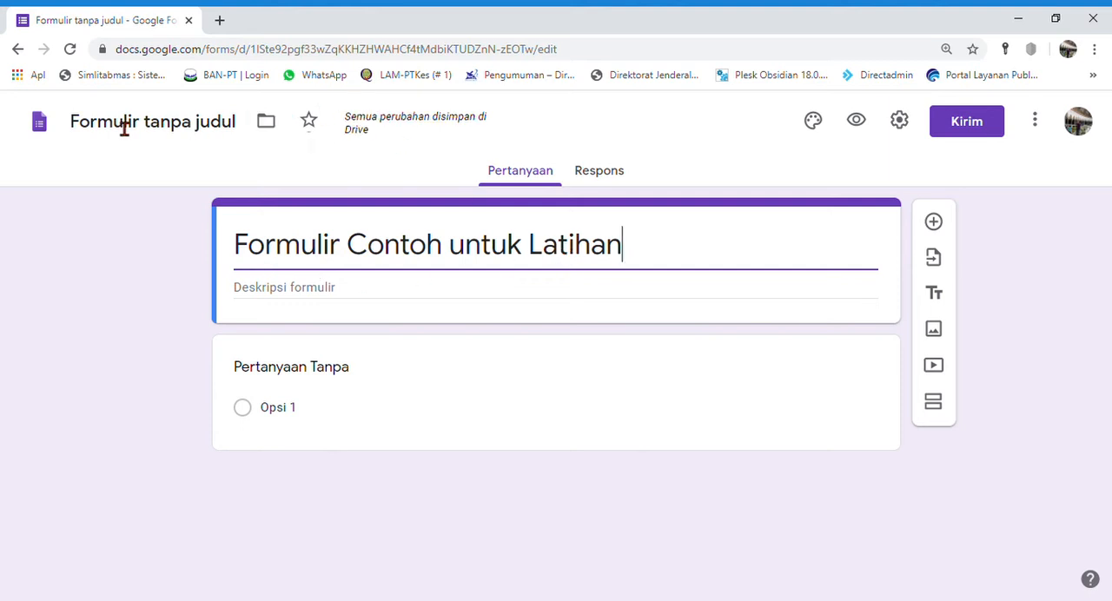
{"action": "left_click", "coordinate": [217, 144]}
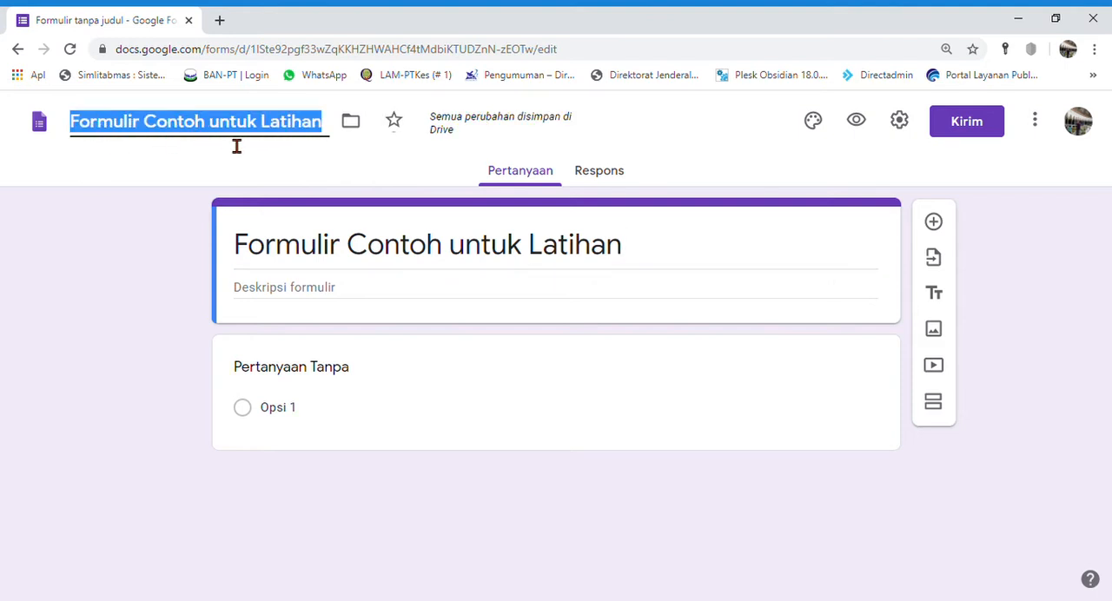
{"action": "left_click", "coordinate": [176, 292]}
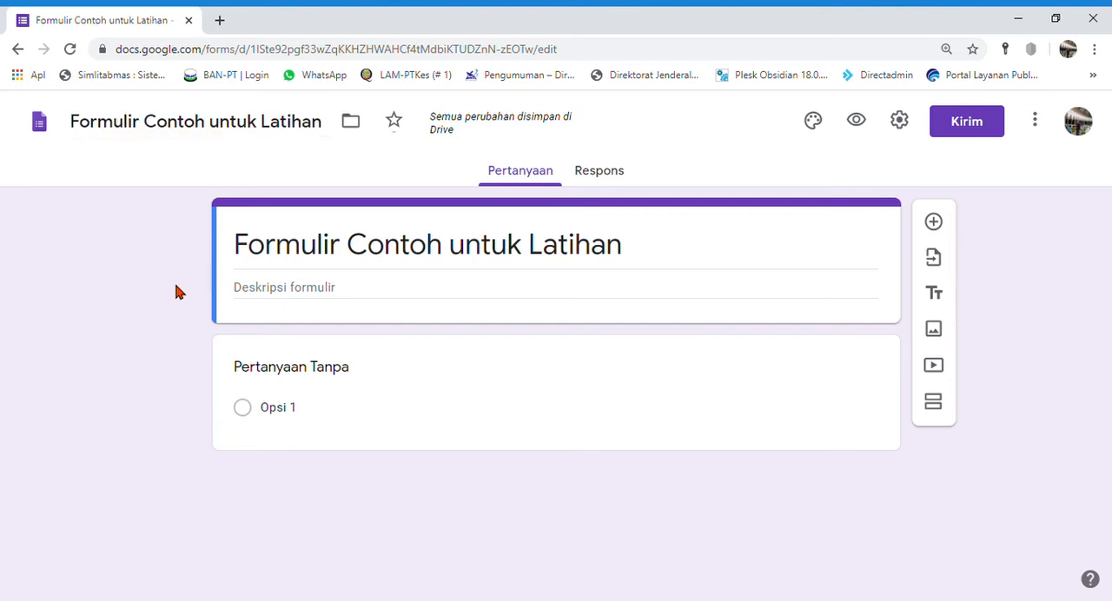
Step: Fill in the form description with "Silahkan diisi dengan hati nurani yang benar dan tanpa ada paksaan dari siapapun."
{"action": "left_click", "coordinate": [381, 295]}
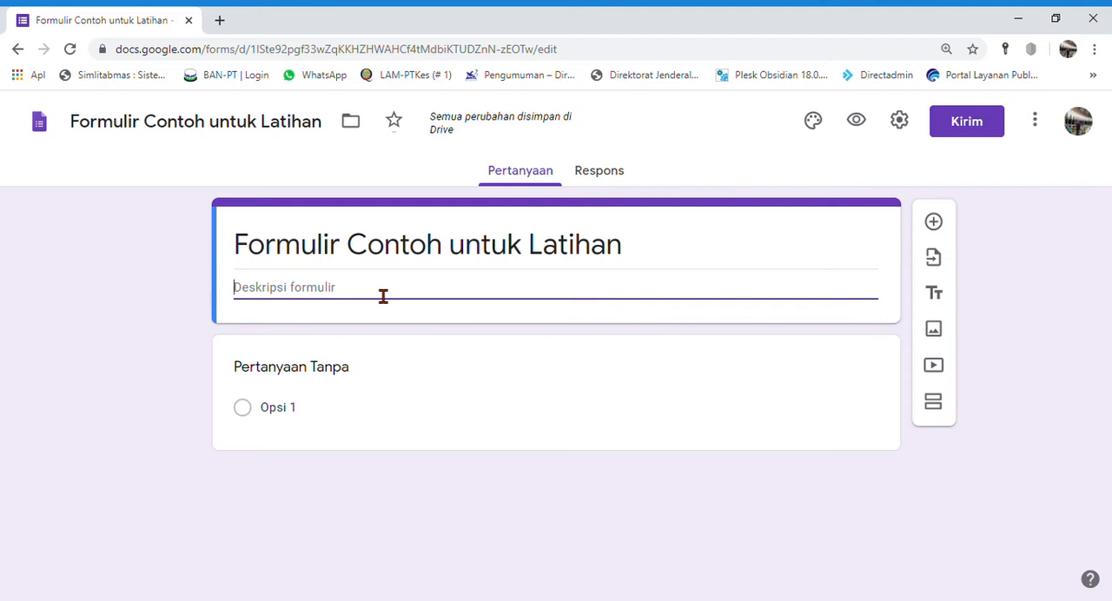
{"action": "type", "text": "Silahkan diisi dengan hati parua"}
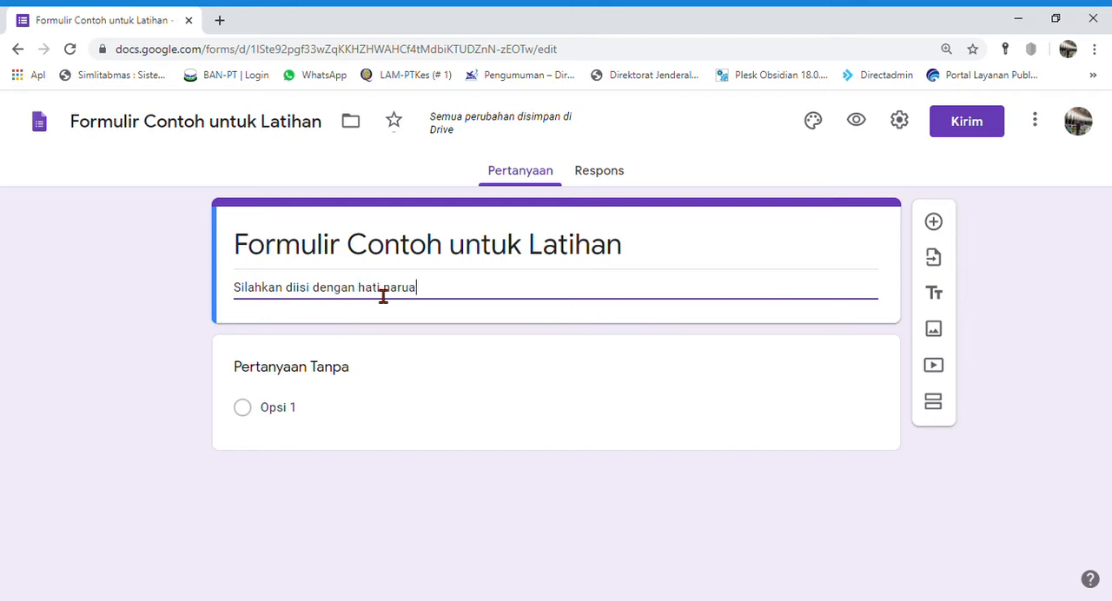
{"action": "key", "text": "BackSpace"}
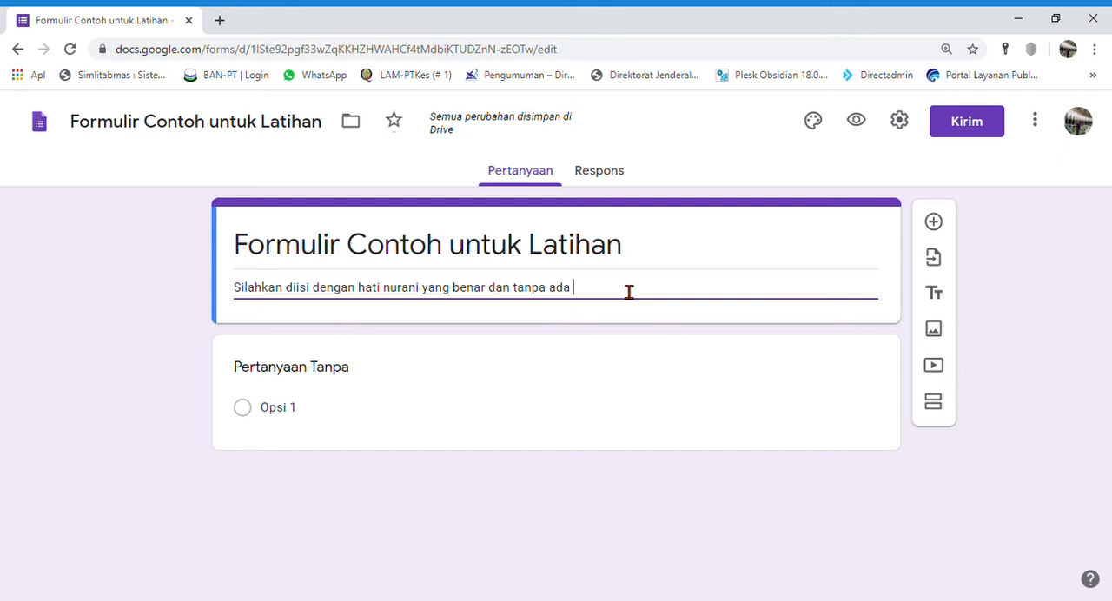
{"action": "type", "text": "paksaan dari siapapun."}
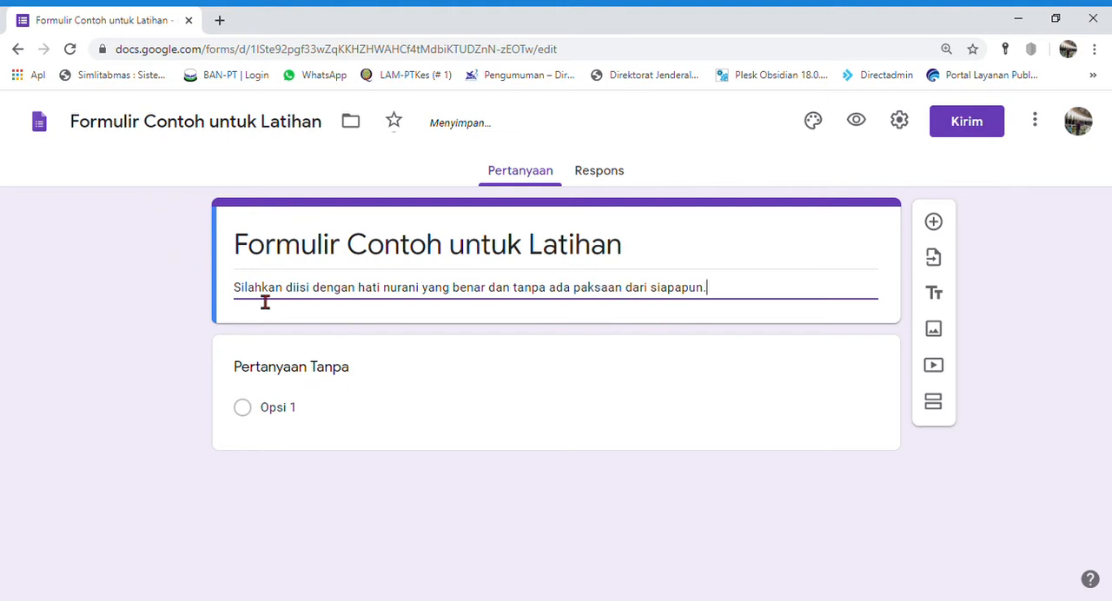
{"action": "left_click", "coordinate": [99, 430]}
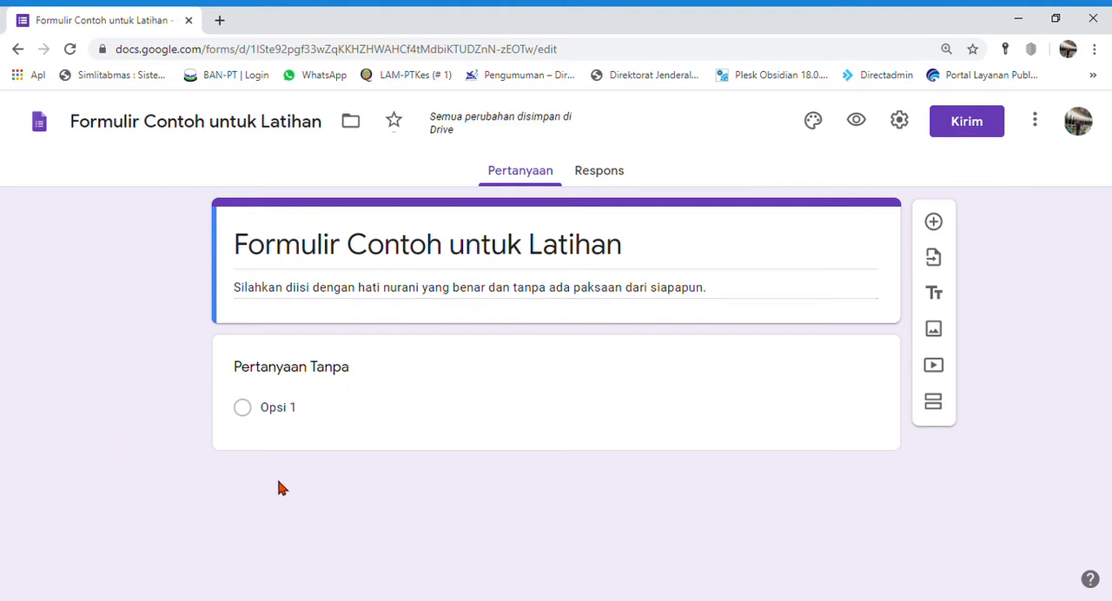
Step: Title the first question "Nama", set its answer type to Jawaban singkat and make it required
{"action": "left_click", "coordinate": [341, 376]}
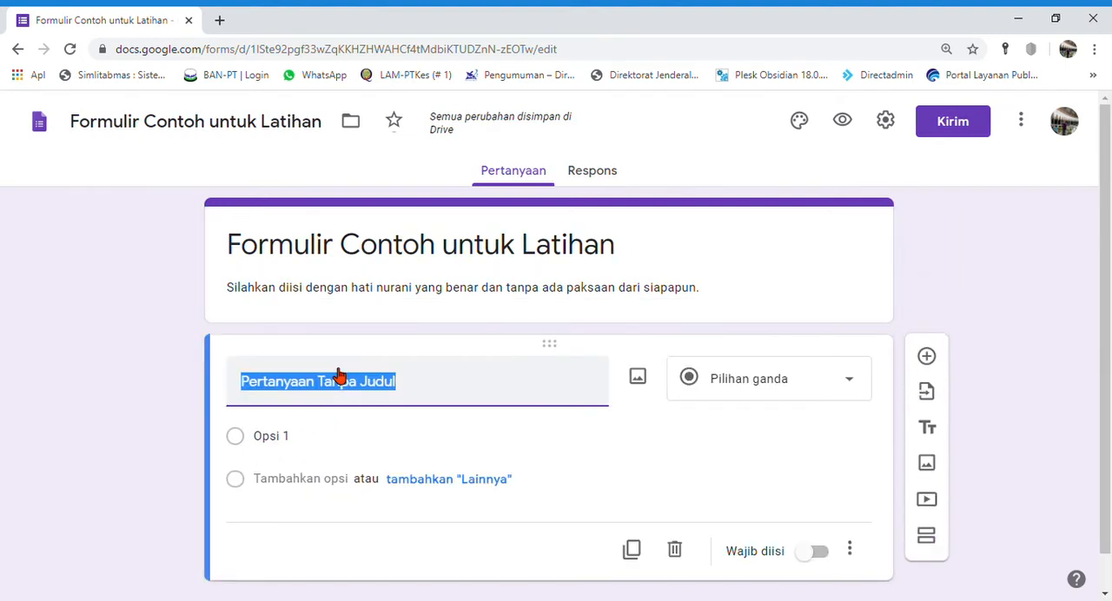
{"action": "type", "text": "Nama"}
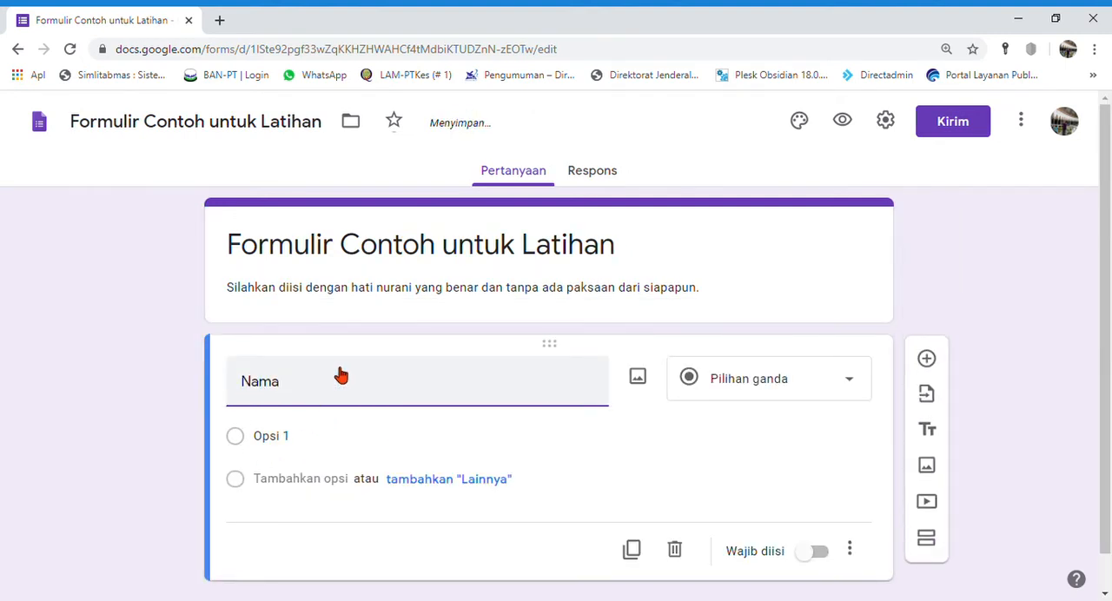
{"action": "left_click", "coordinate": [838, 387]}
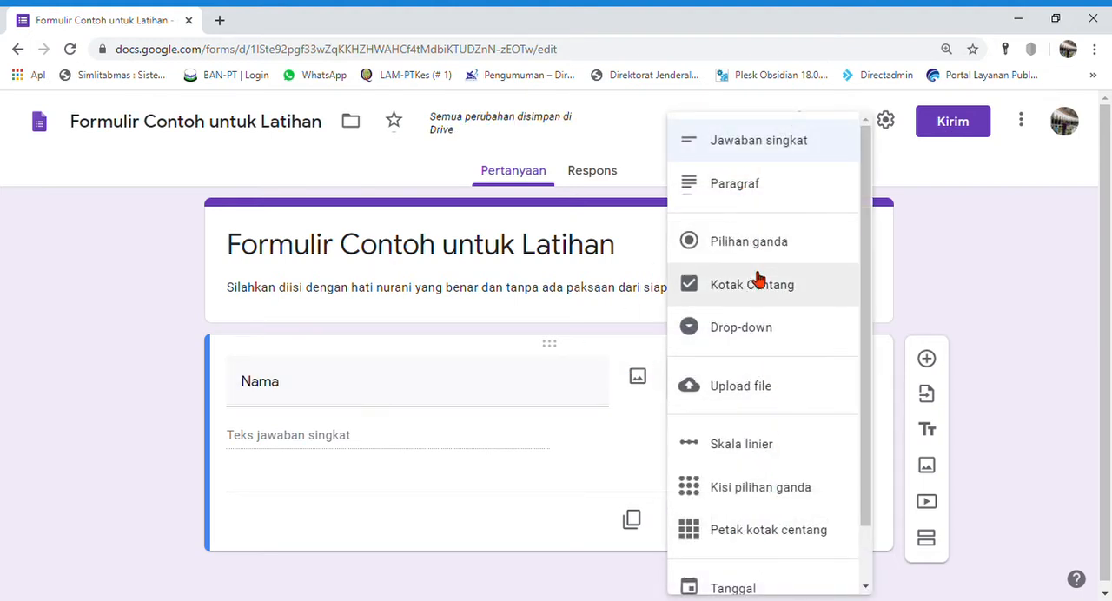
{"action": "left_click", "coordinate": [750, 160]}
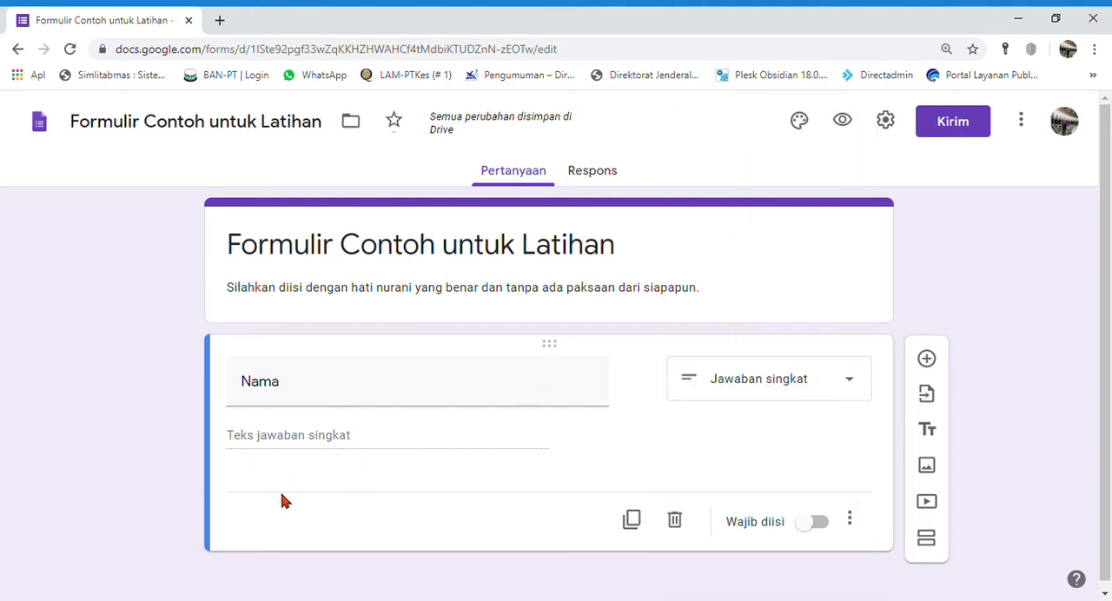
{"action": "left_click", "coordinate": [819, 524]}
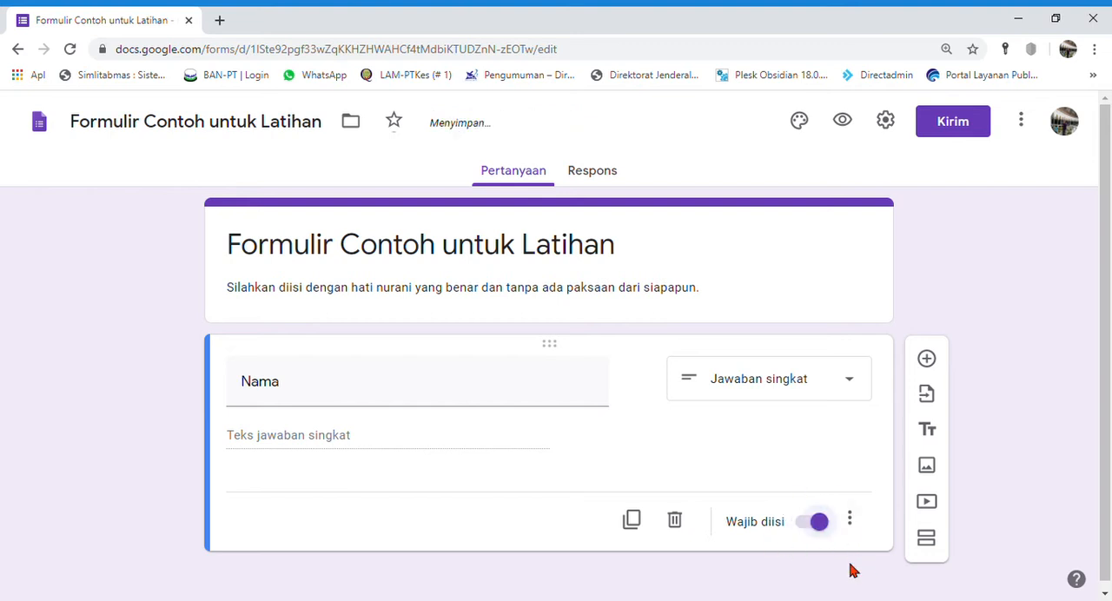
{"action": "left_click", "coordinate": [809, 522]}
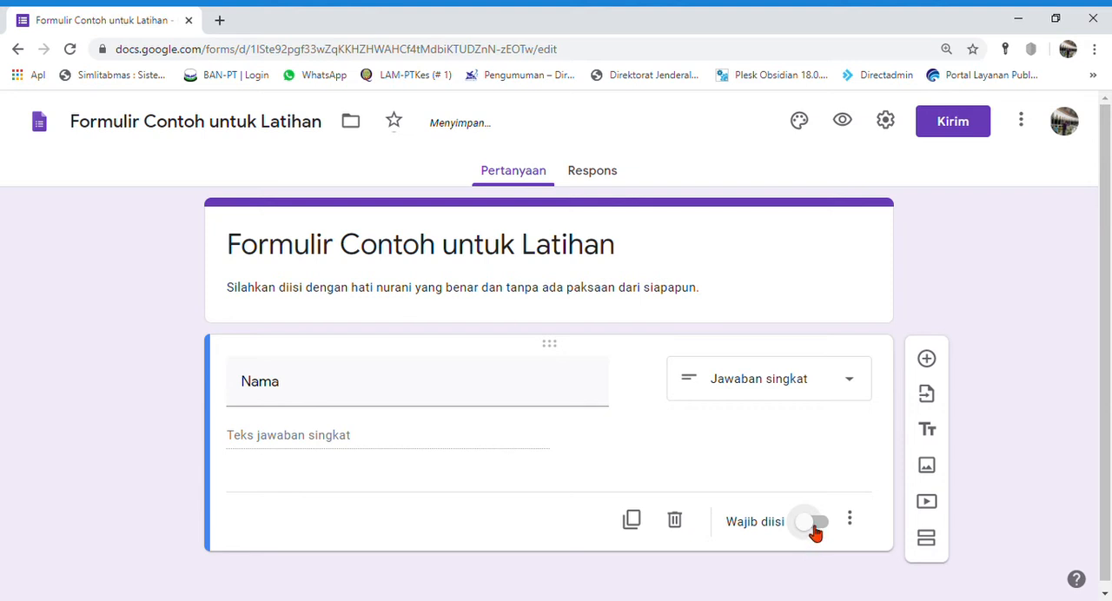
{"action": "left_click", "coordinate": [815, 525]}
Step: Duplicate the "Nama" question and retitle the copy "NIM / KTP / KK"
{"action": "scroll", "coordinate": [1003, 449], "scroll_direction": "down", "scroll_amount": 1}
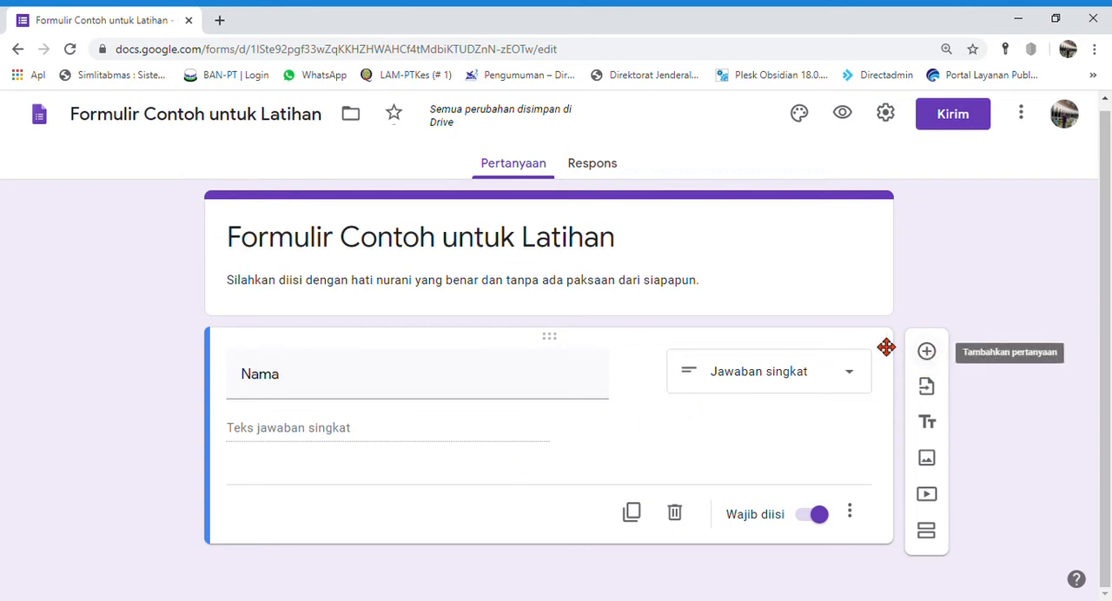
{"action": "left_click", "coordinate": [631, 513]}
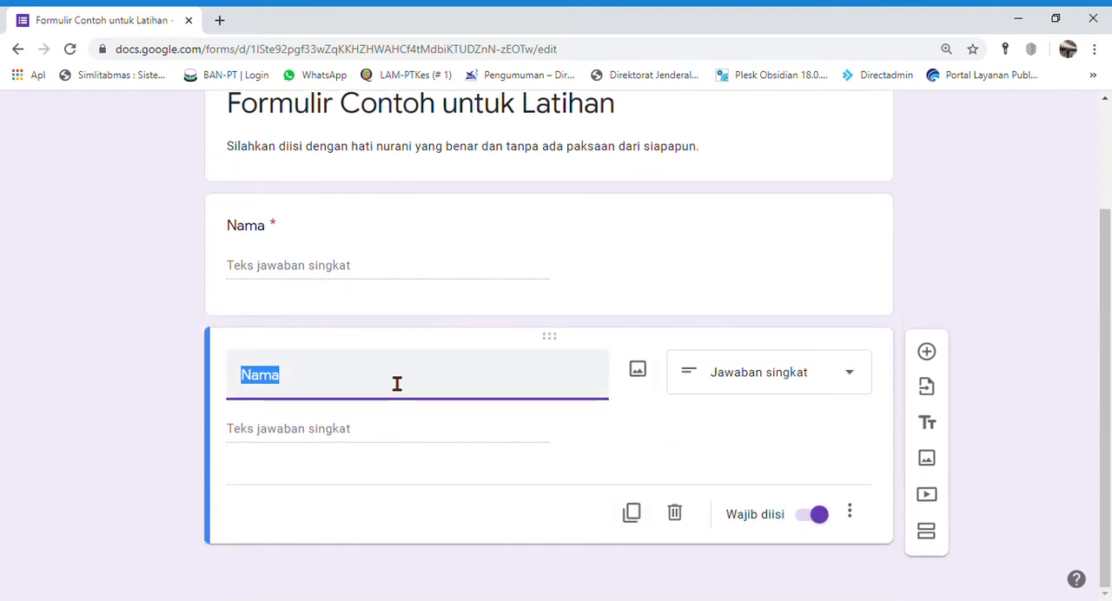
{"action": "type", "text": "NIM"}
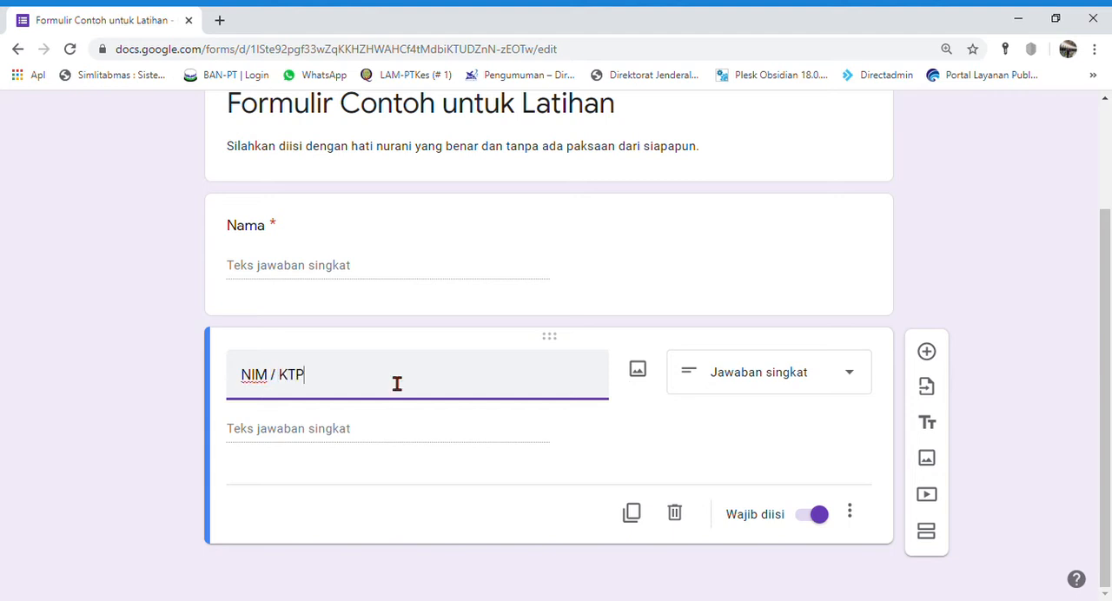
{"action": "type", "text": "/ KTP /"}
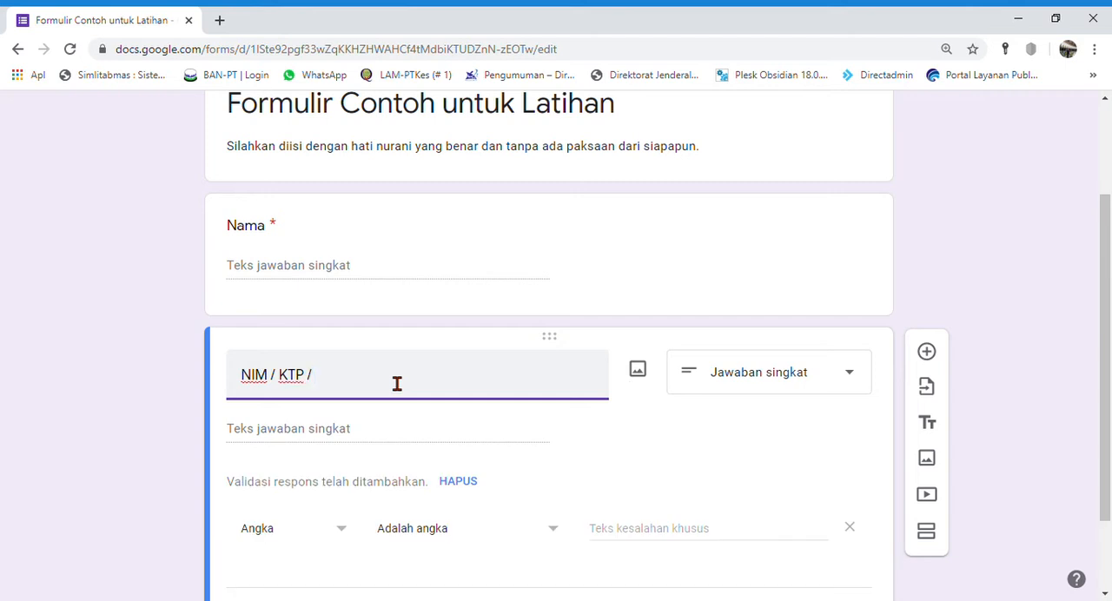
{"action": "type", "text": " KK"}
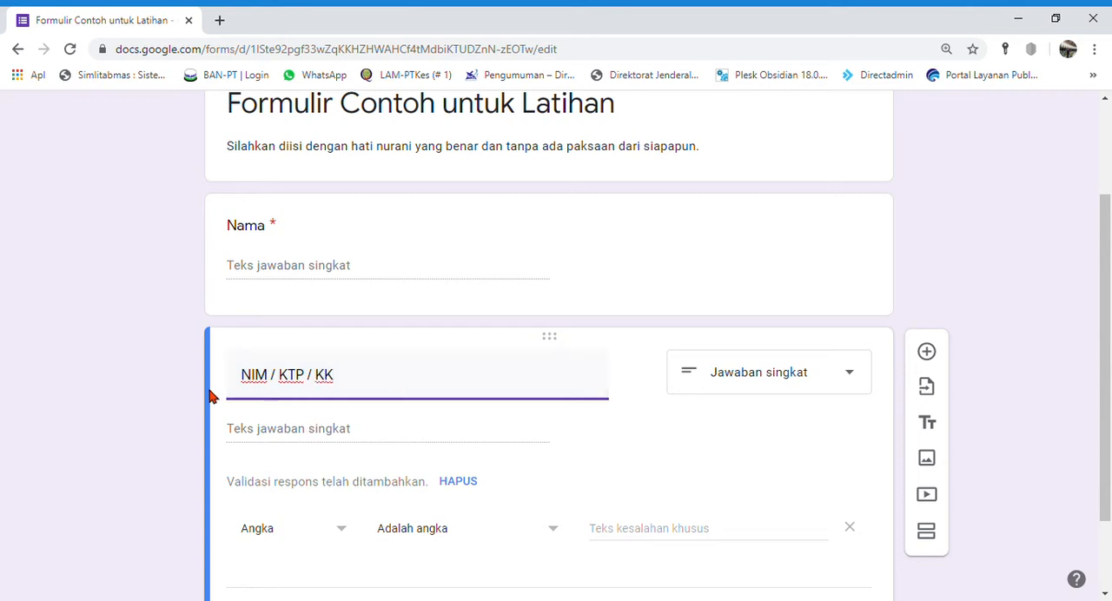
{"action": "left_click", "coordinate": [192, 409]}
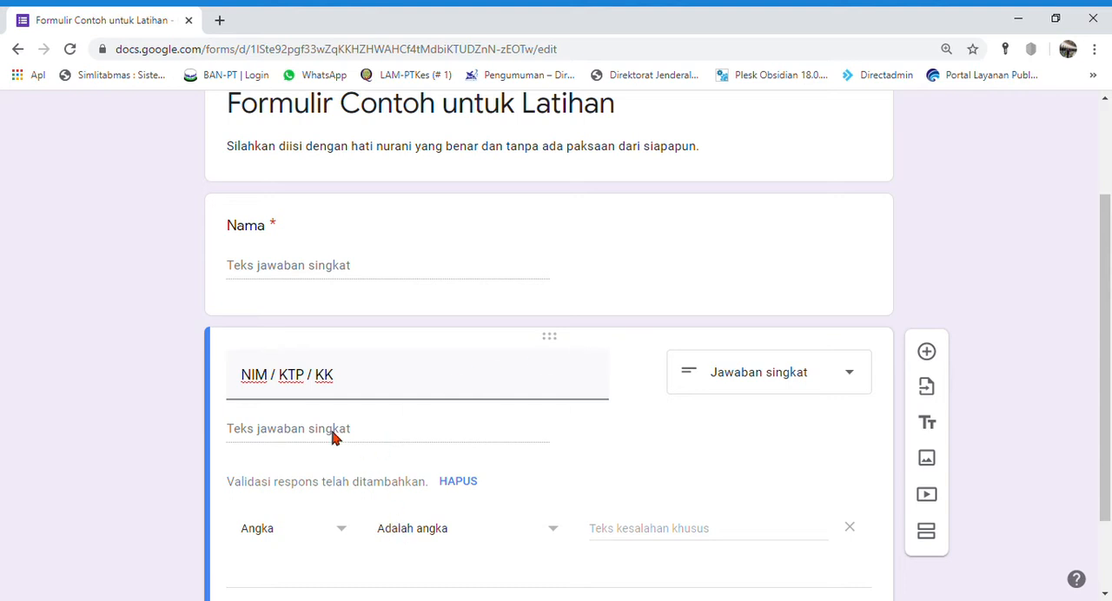
Step: Remove the automatic response validation from "NIM / KTP / KK" and add it again with the rule Angka, Adalah angka
{"action": "scroll", "coordinate": [346, 457], "scroll_direction": "down", "scroll_amount": 2}
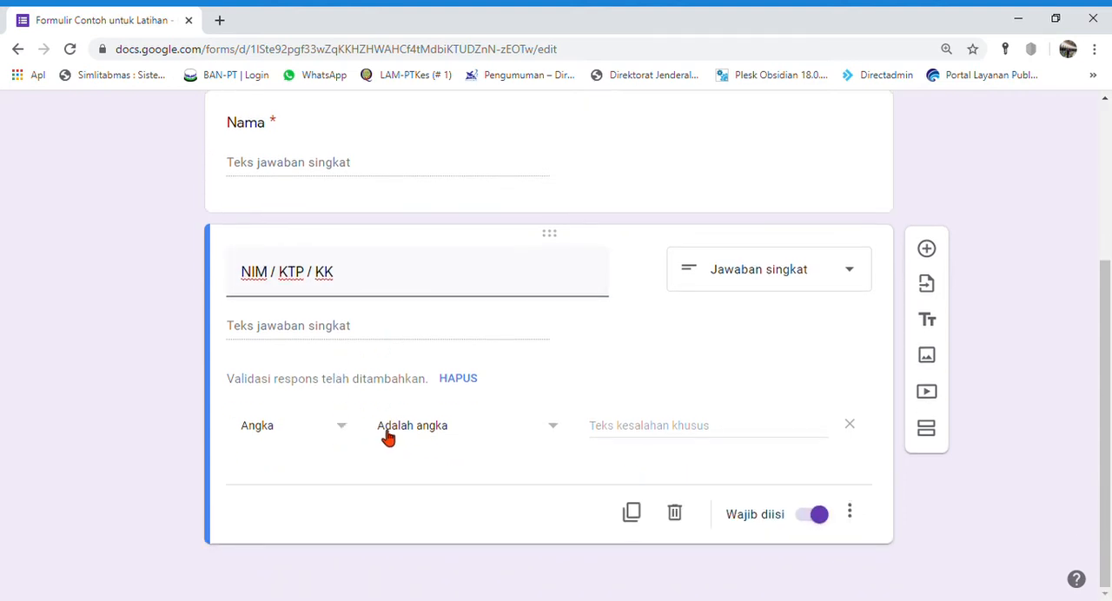
{"action": "left_click", "coordinate": [527, 437]}
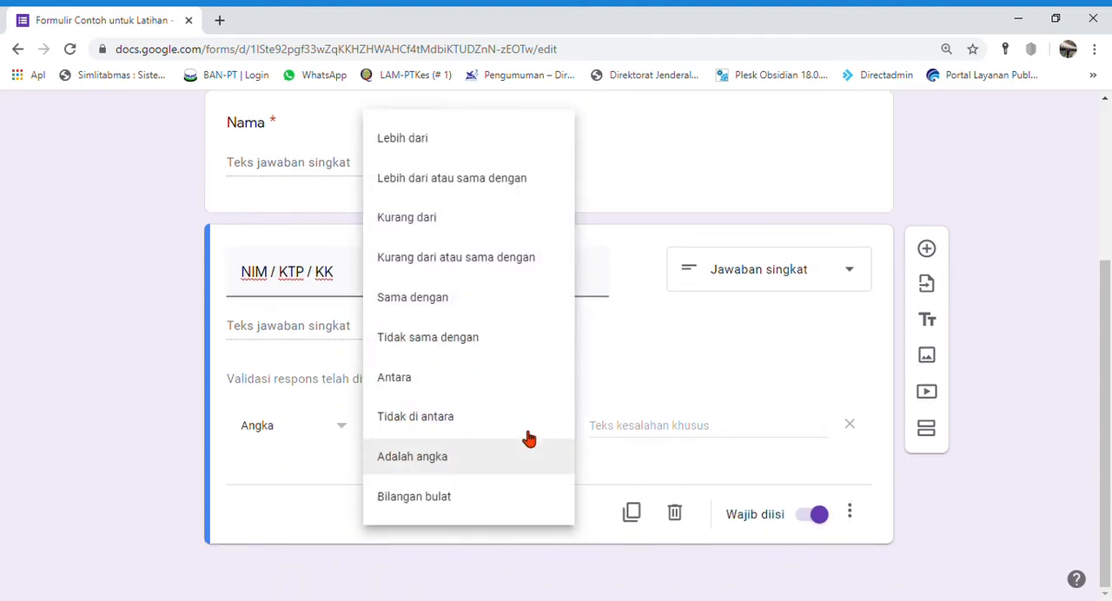
{"action": "left_click", "coordinate": [130, 461]}
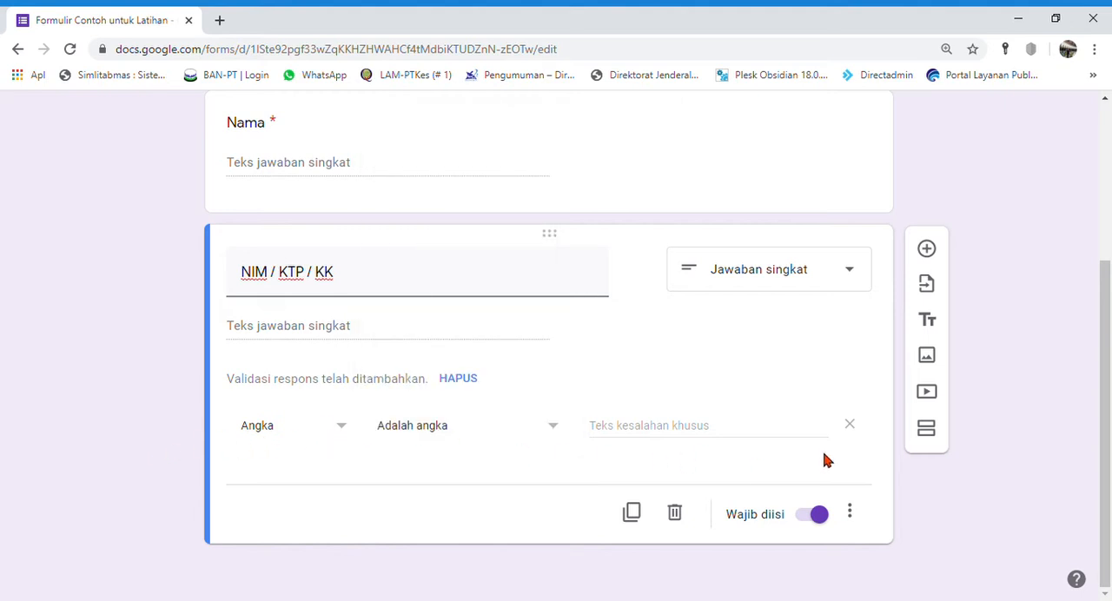
{"action": "left_click", "coordinate": [459, 378]}
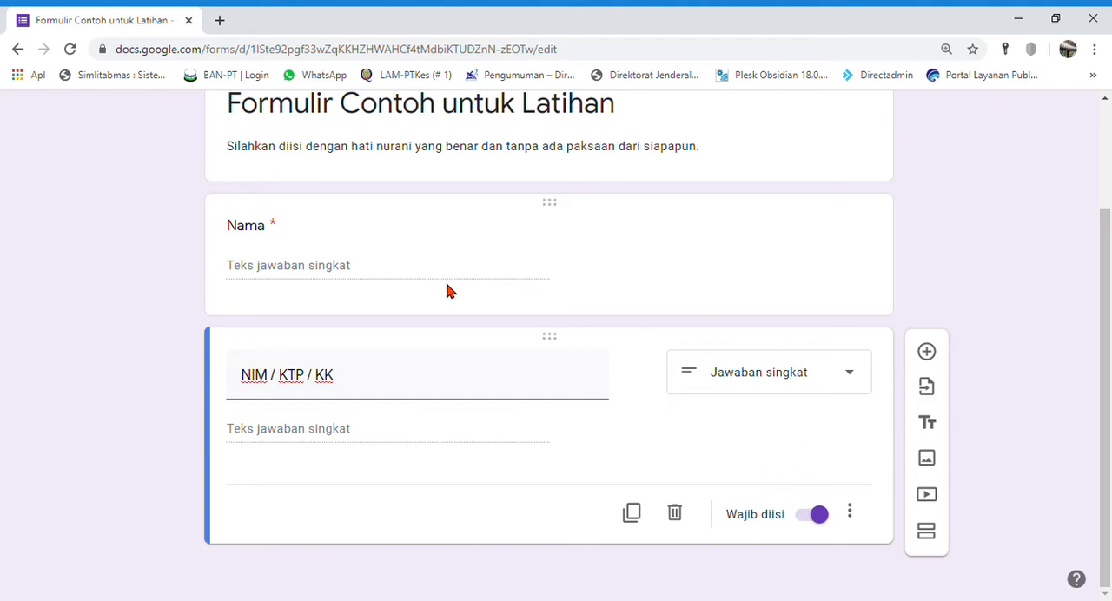
{"action": "left_click", "coordinate": [851, 516]}
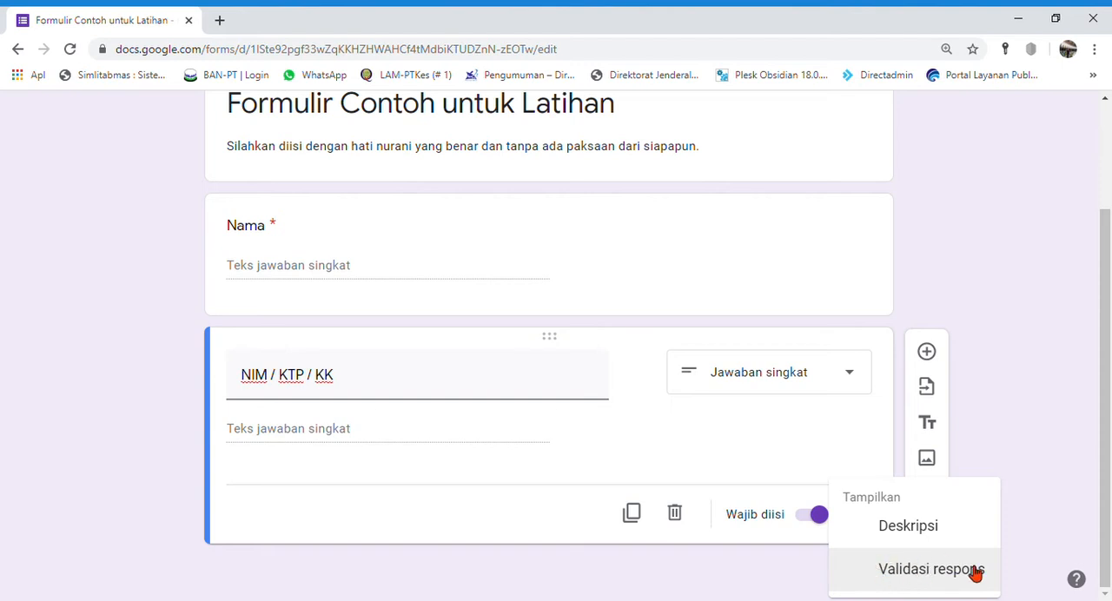
{"action": "left_click", "coordinate": [949, 584]}
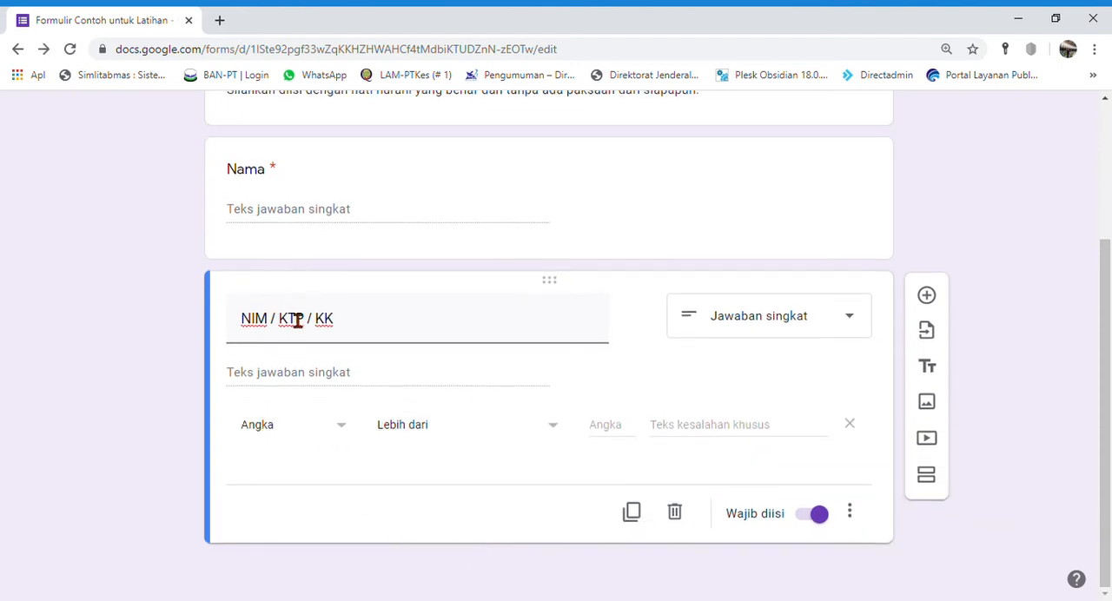
{"action": "left_click", "coordinate": [444, 435]}
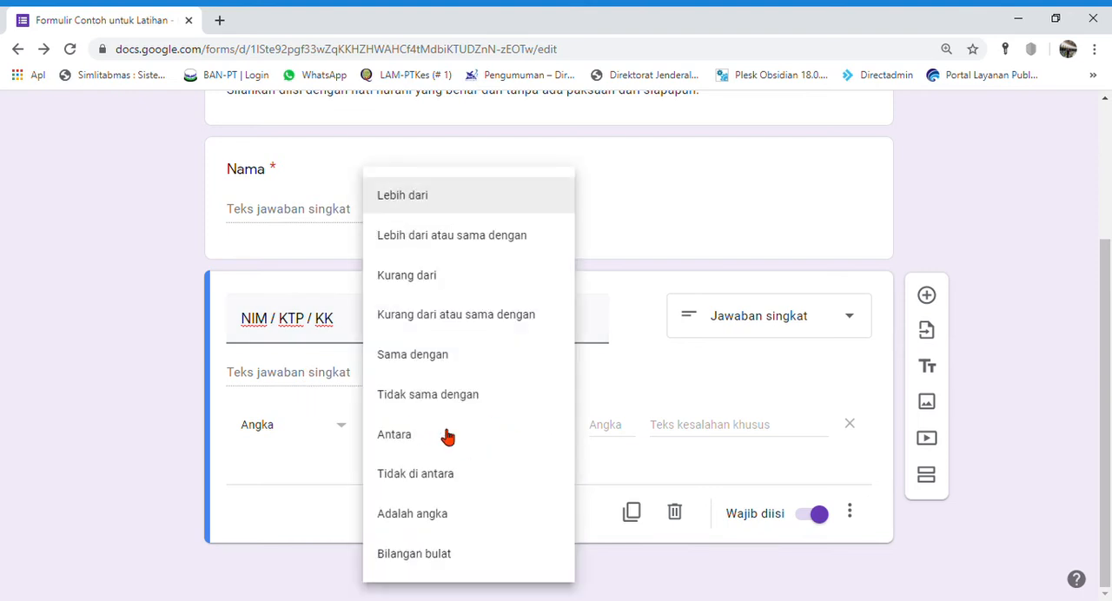
{"action": "left_click", "coordinate": [439, 515]}
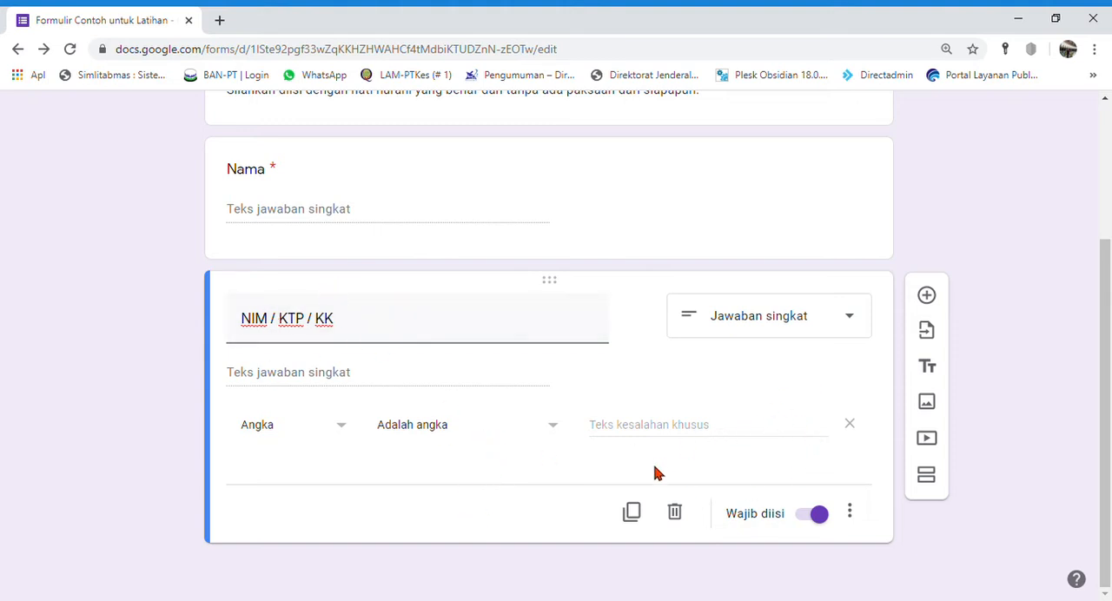
Step: Duplicate the "NIM / KTP / KK" question, retitle the copy "WA" and check its number validation options
{"action": "left_click", "coordinate": [633, 512]}
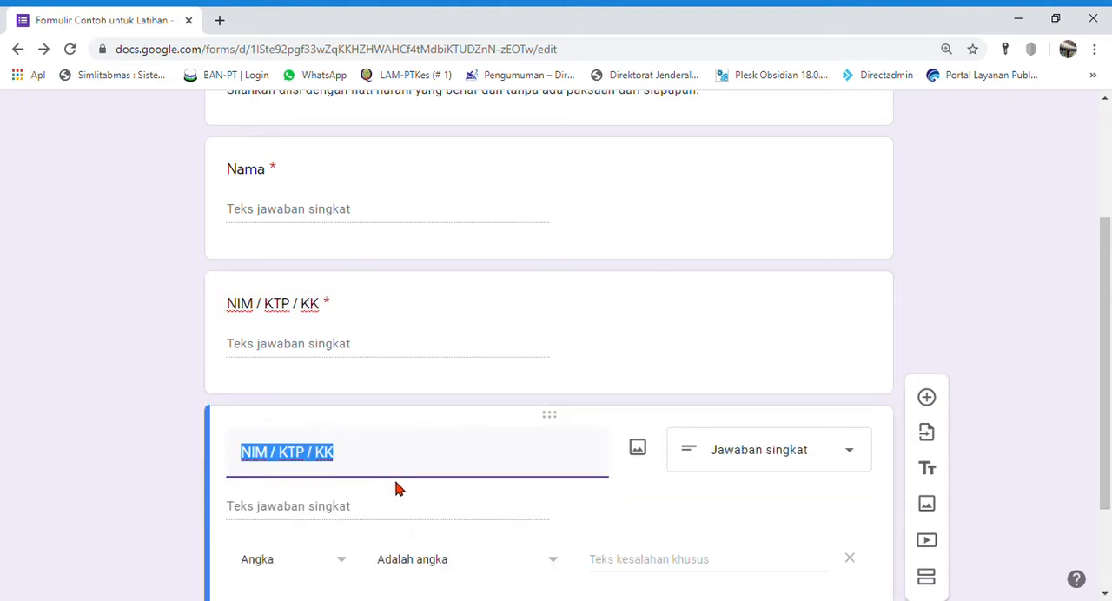
{"action": "type", "text": "WA"}
{"action": "scroll", "coordinate": [403, 489], "scroll_direction": "down", "scroll_amount": 2}
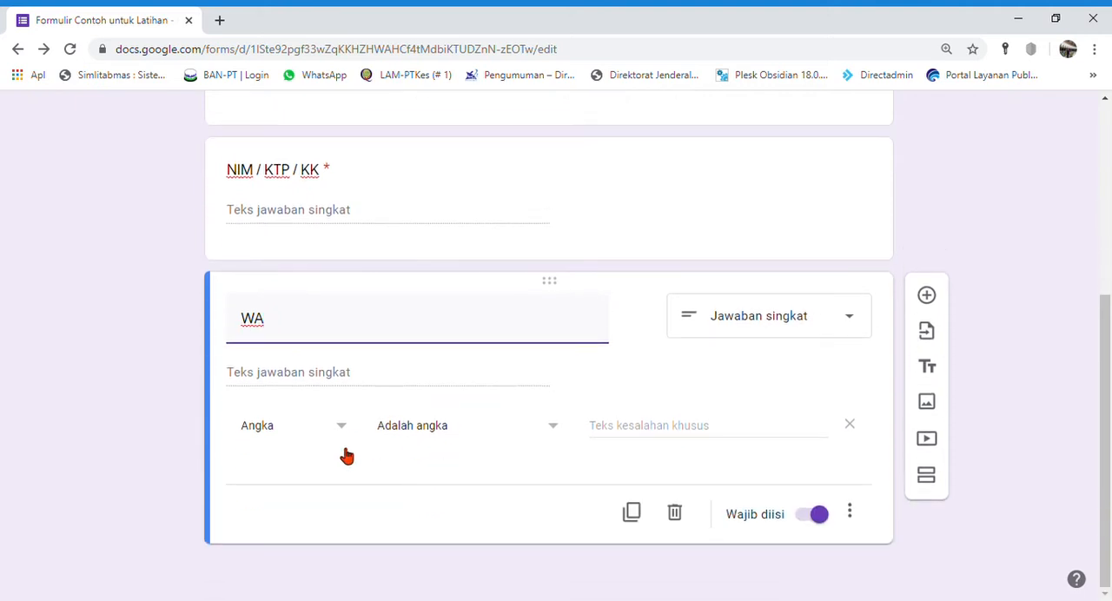
{"action": "left_click", "coordinate": [478, 429]}
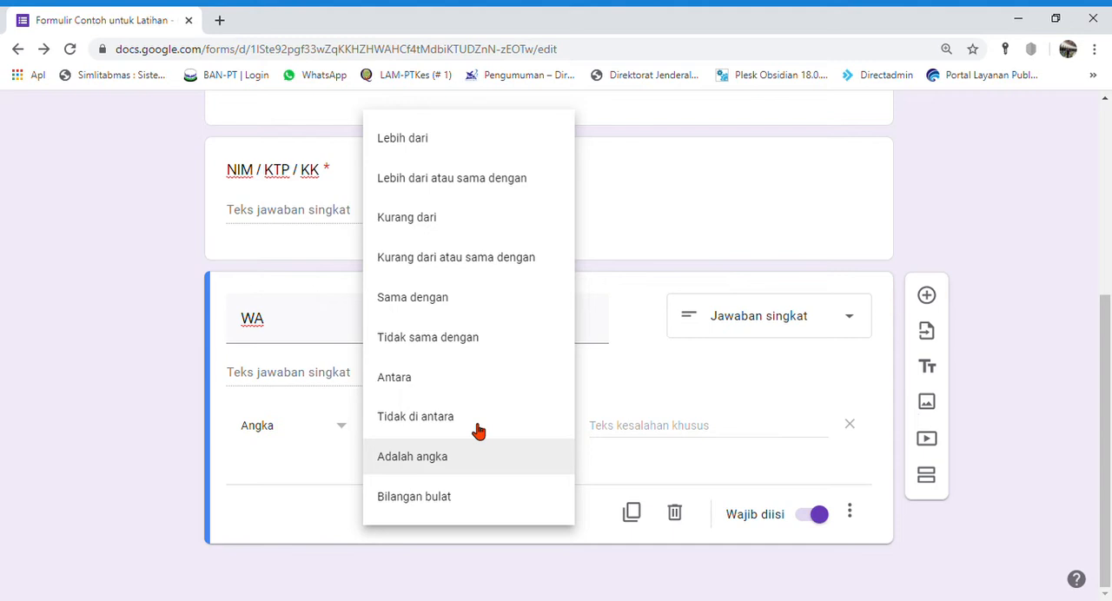
{"action": "left_click", "coordinate": [209, 489]}
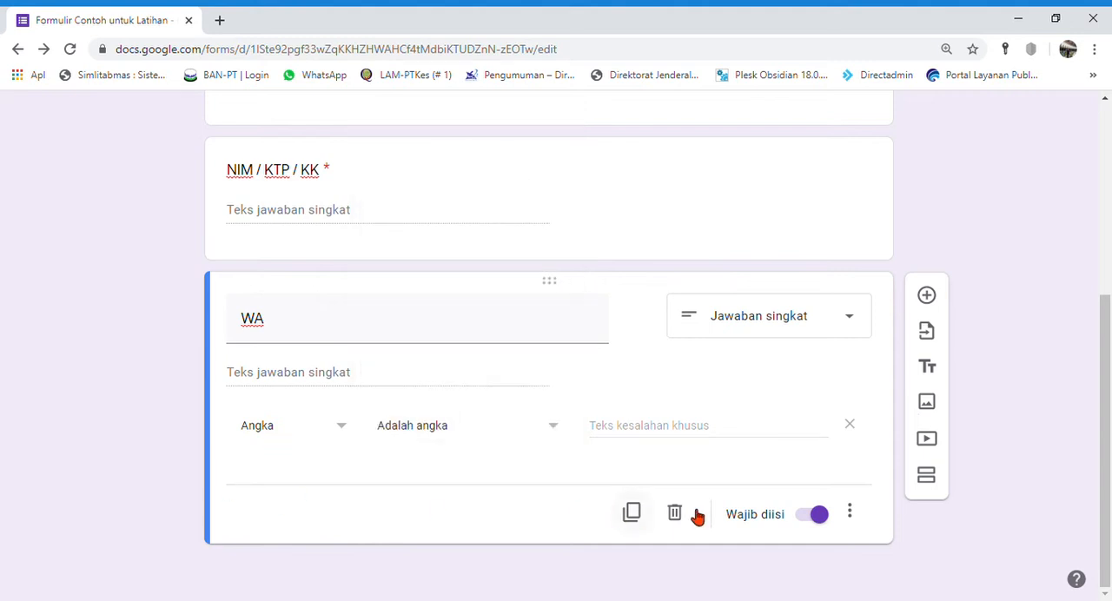
{"action": "scroll", "coordinate": [469, 487], "scroll_direction": "up", "scroll_amount": 3}
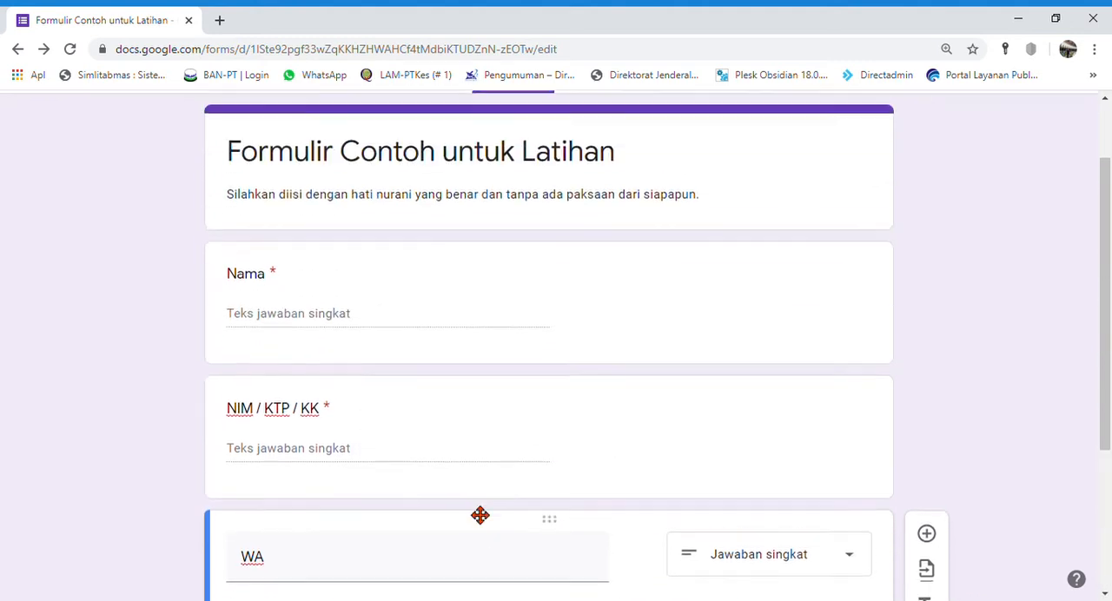
{"action": "scroll", "coordinate": [481, 515], "scroll_direction": "down", "scroll_amount": 3}
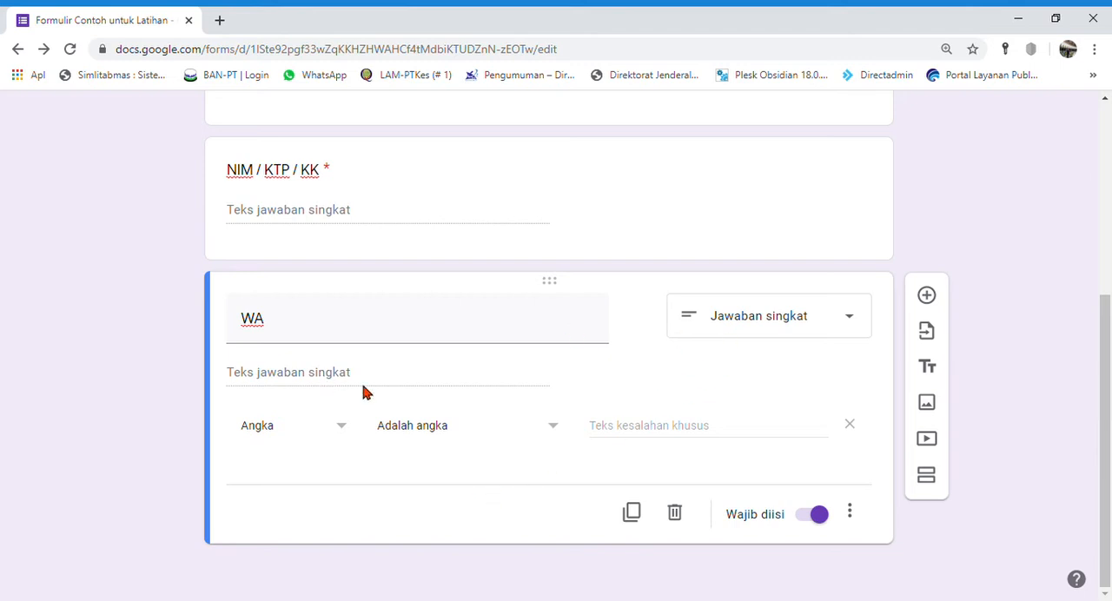
{"action": "left_click", "coordinate": [632, 514]}
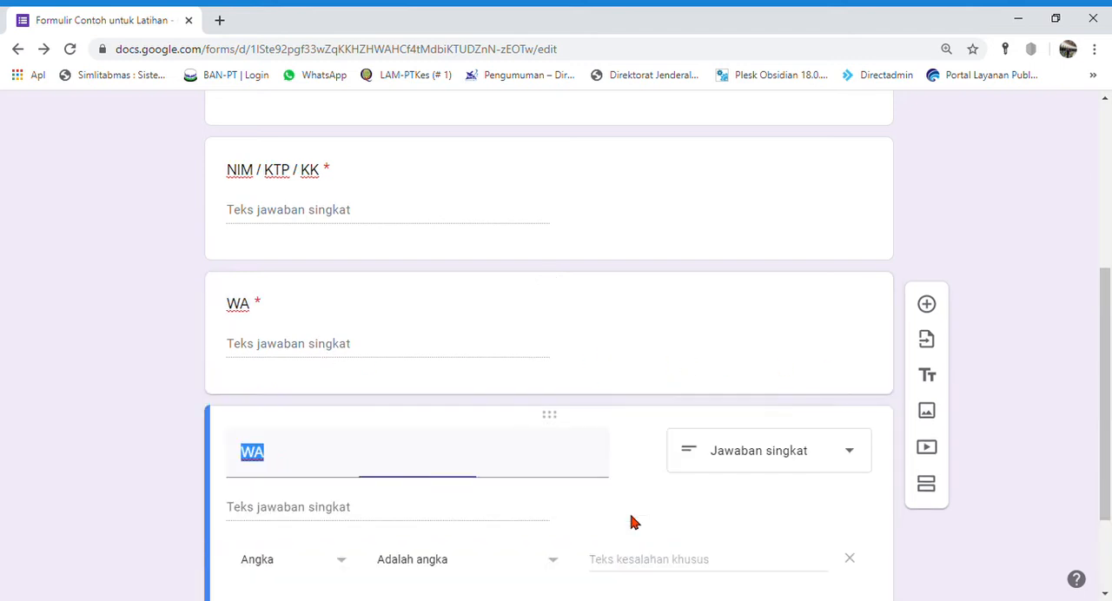
{"action": "type", "text": "Ema"}
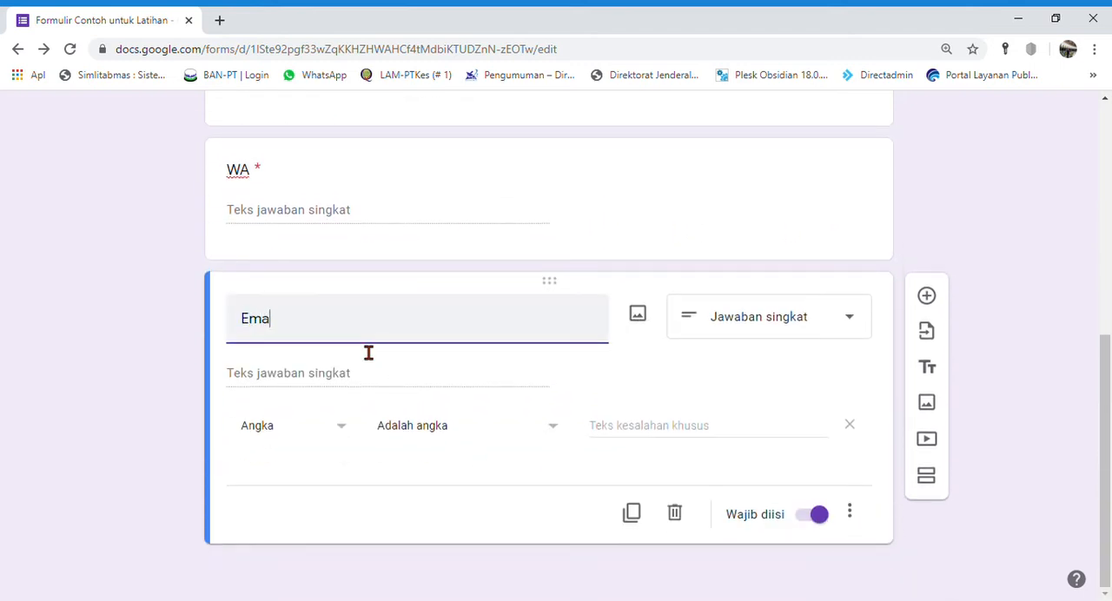
{"action": "type", "text": "il"}
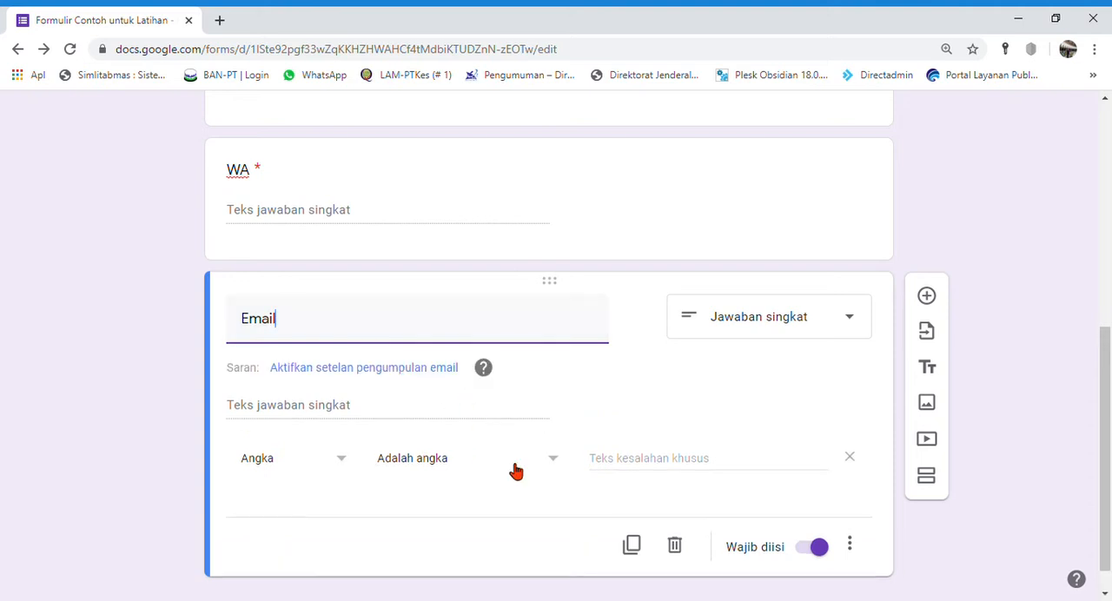
{"action": "left_click", "coordinate": [673, 542]}
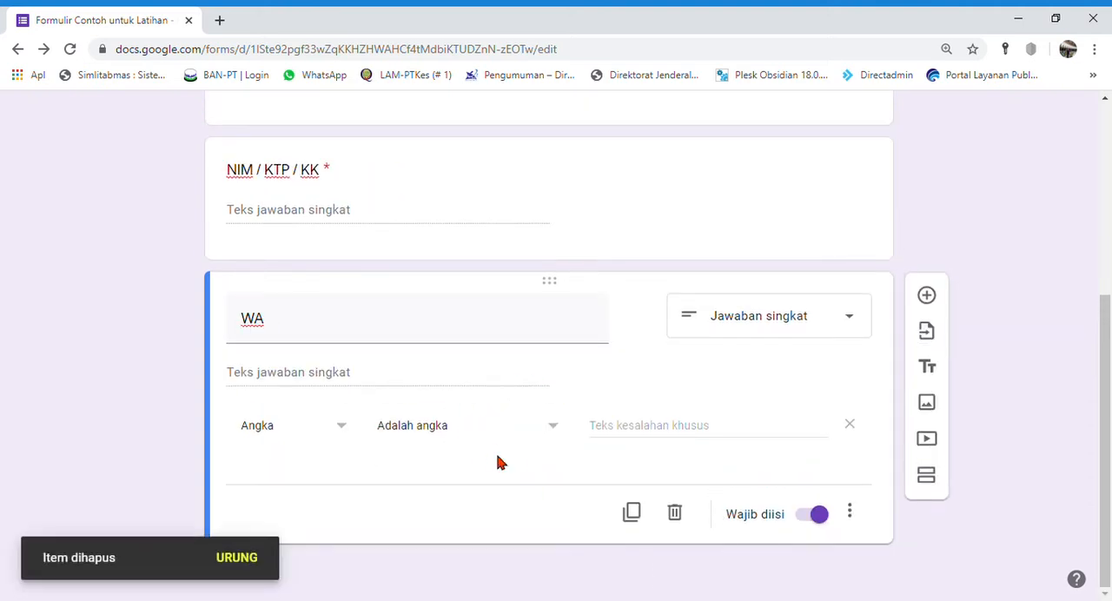
Step: Add a question titled "Email" below "WA" with the answer type Jawaban singkat
{"action": "left_click", "coordinate": [926, 295]}
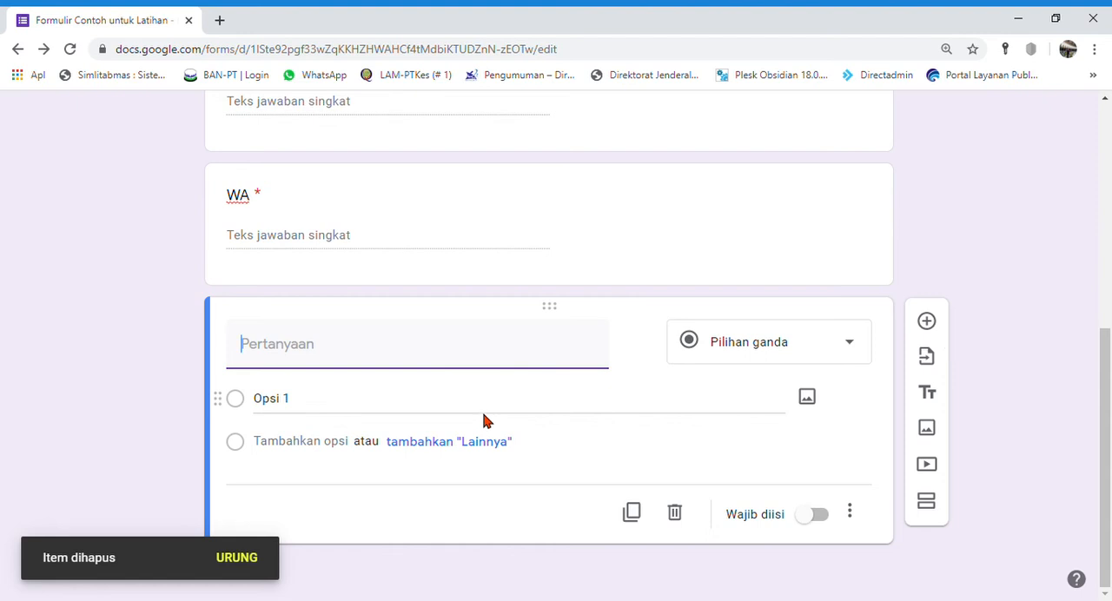
{"action": "type", "text": "Email"}
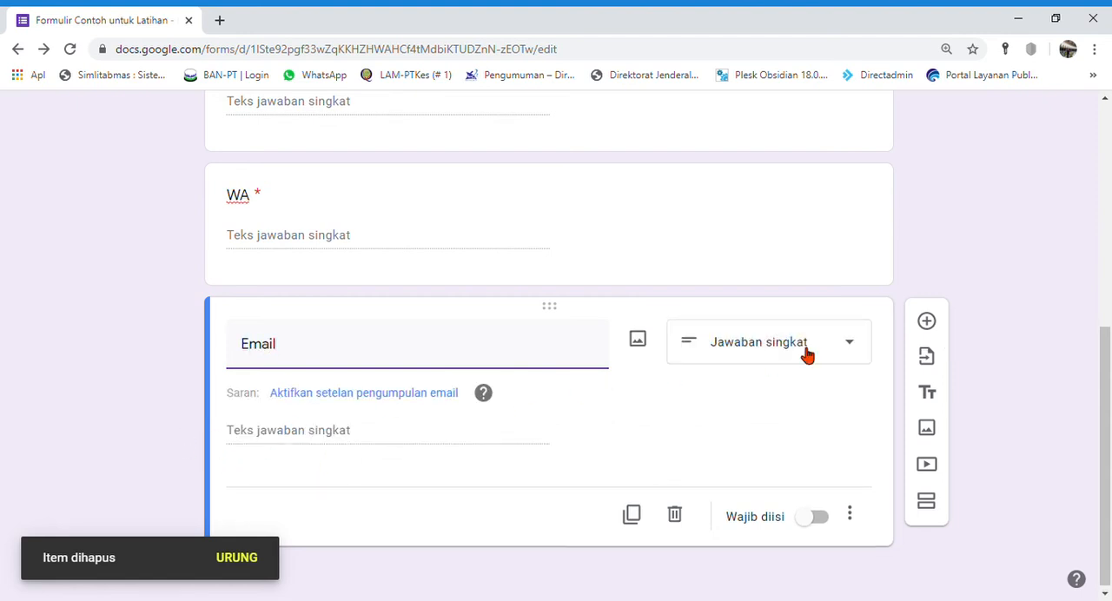
{"action": "left_click", "coordinate": [807, 353]}
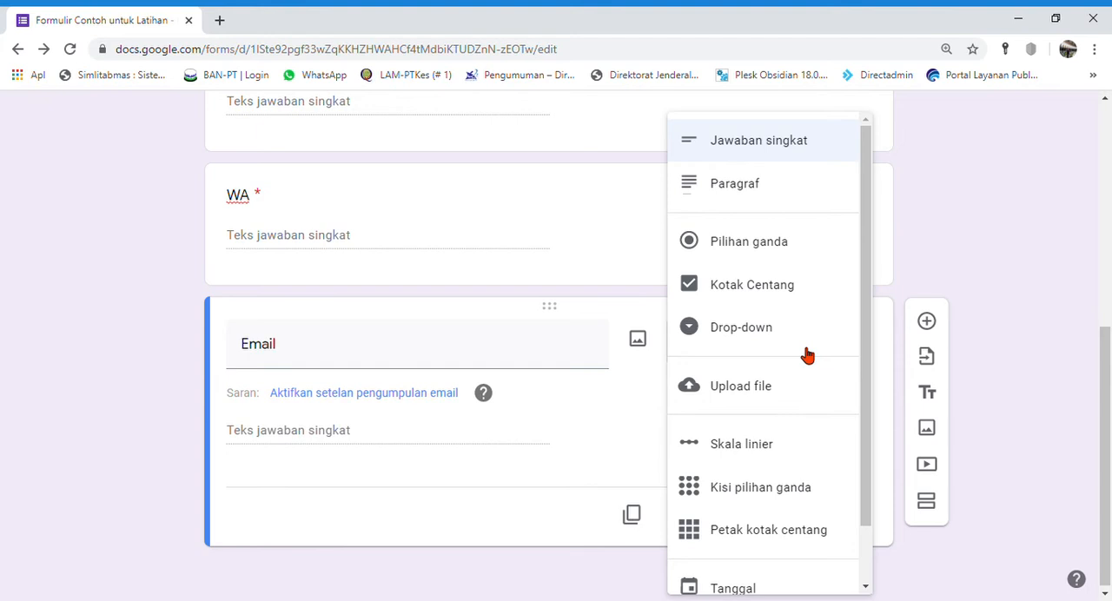
{"action": "left_click", "coordinate": [757, 146]}
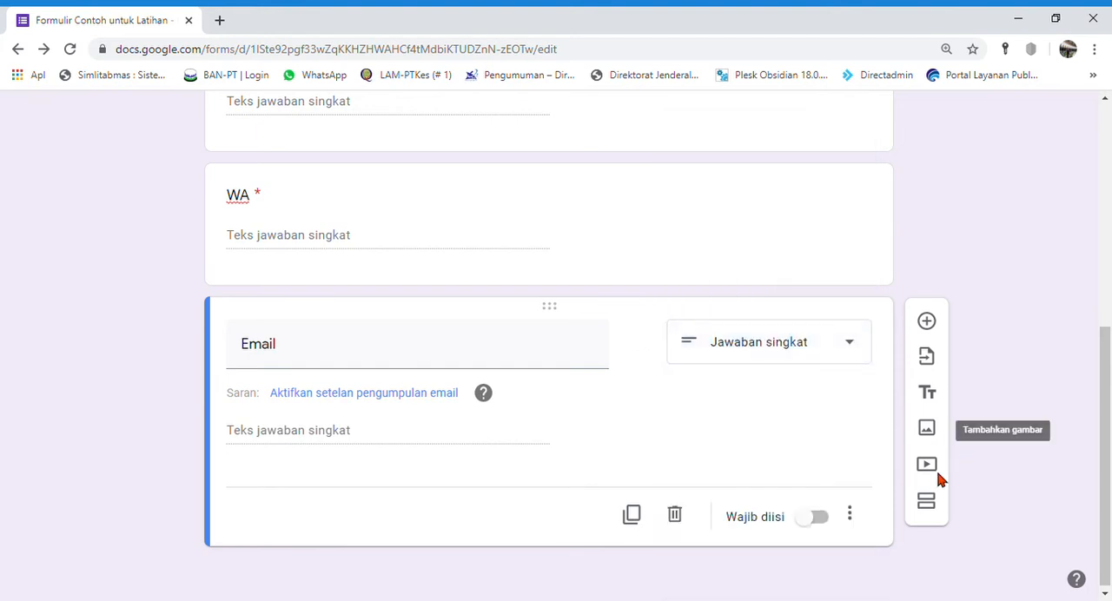
Step: Add response validation to "Email" with the rule Teks, Alamat email, and make the question required
{"action": "left_click", "coordinate": [854, 513]}
{"action": "left_click", "coordinate": [951, 560]}
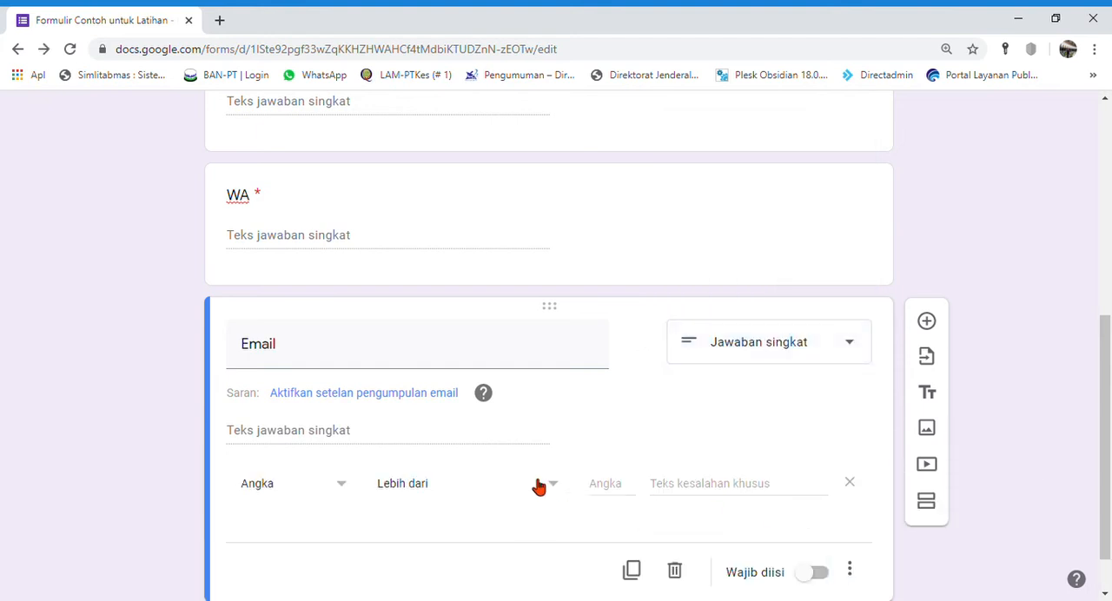
{"action": "left_click", "coordinate": [348, 429]}
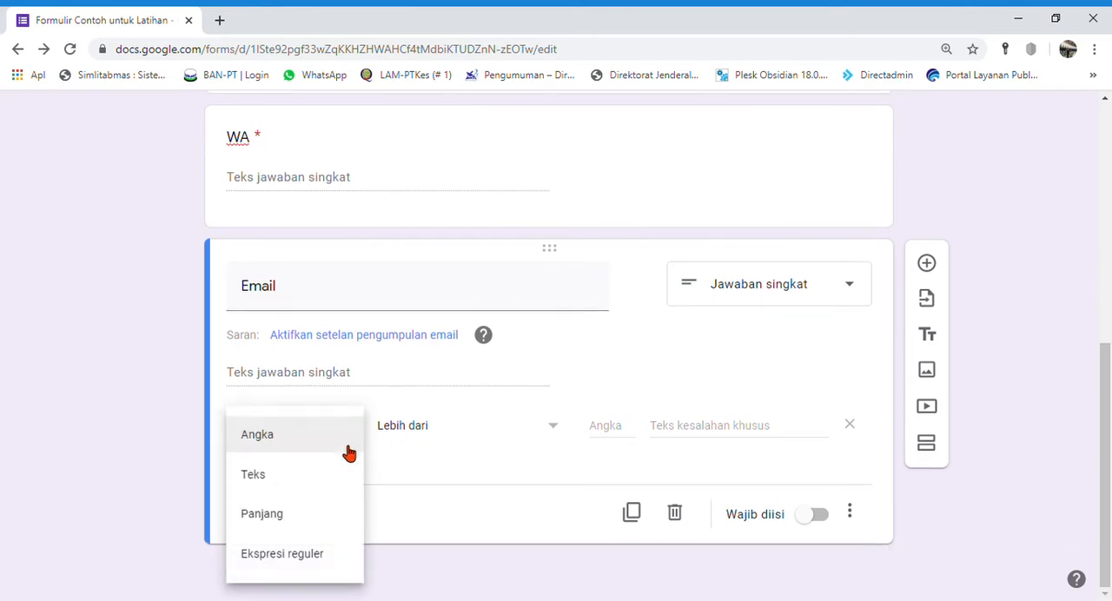
{"action": "left_click", "coordinate": [293, 481]}
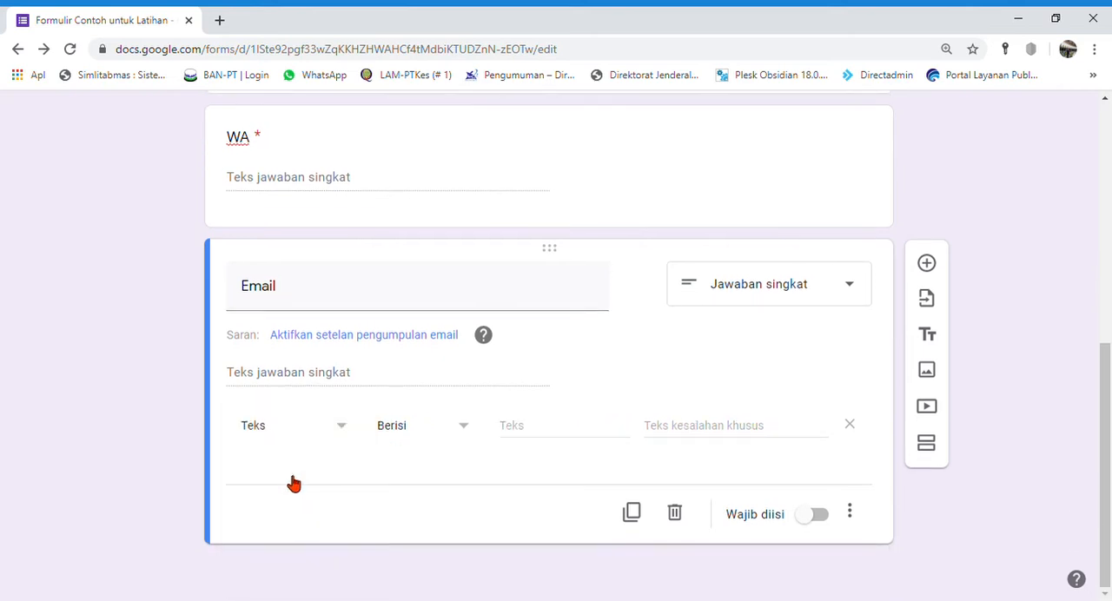
{"action": "left_click", "coordinate": [453, 423]}
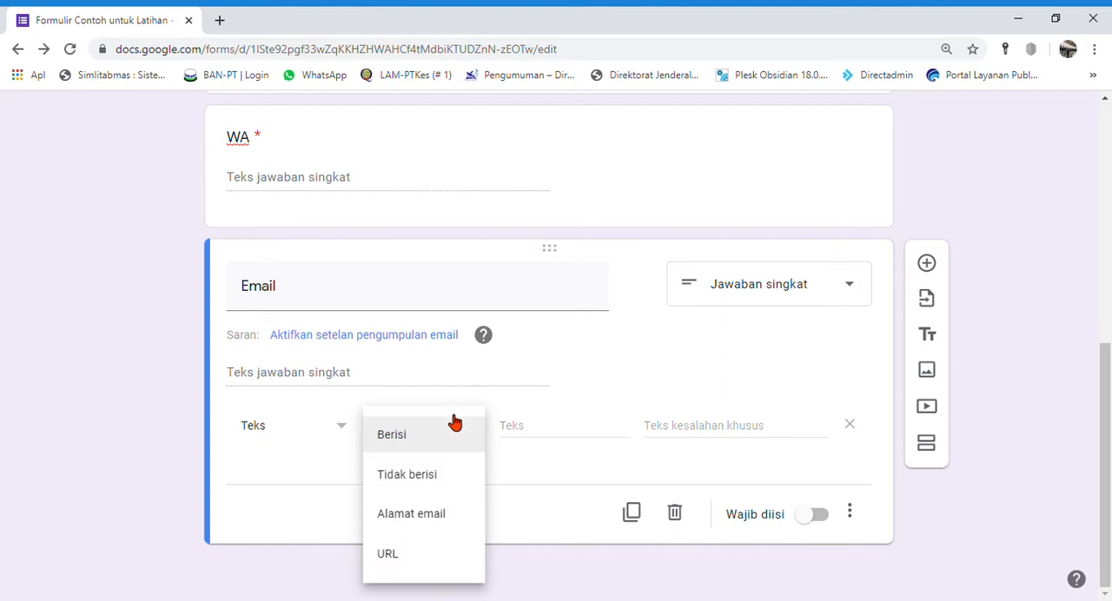
{"action": "left_click", "coordinate": [430, 517]}
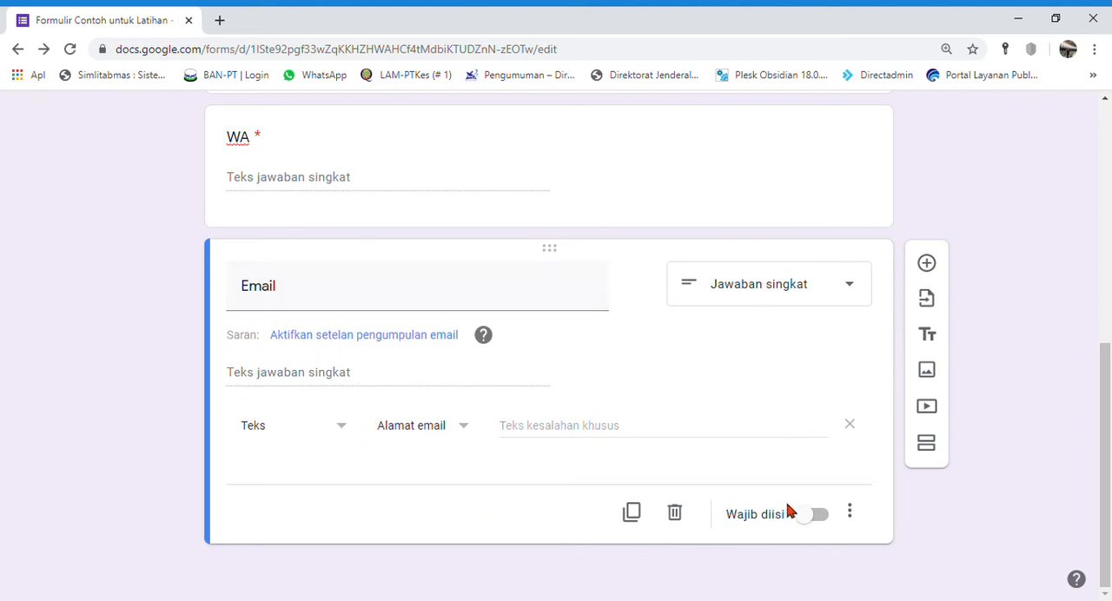
{"action": "left_click", "coordinate": [821, 516]}
Step: Review the form's header and the Nama, NIM / KTP / KK, WA and Email questions
{"action": "scroll", "coordinate": [838, 534], "scroll_direction": "up", "scroll_amount": 3}
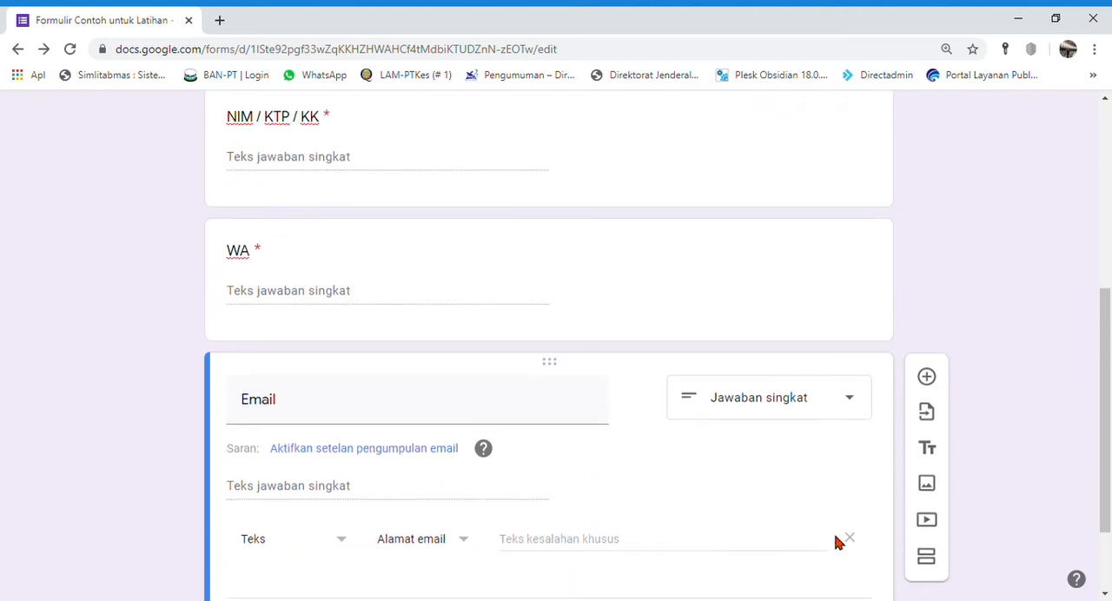
{"action": "left_click", "coordinate": [614, 397]}
{"action": "scroll", "coordinate": [747, 508], "scroll_direction": "up", "scroll_amount": 3}
{"action": "scroll", "coordinate": [738, 502], "scroll_direction": "down", "scroll_amount": 5}
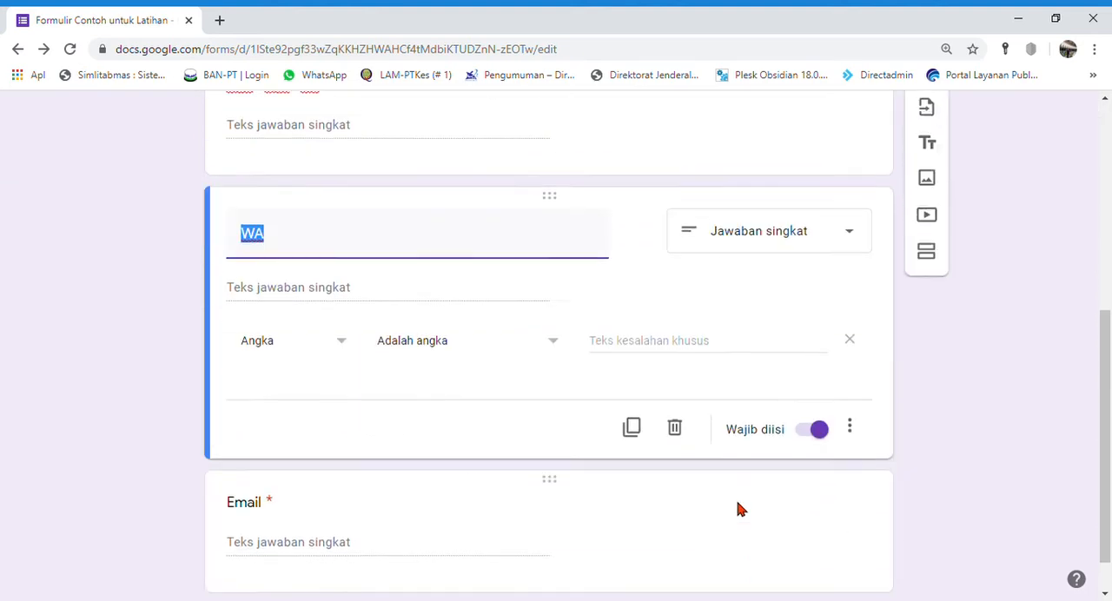
{"action": "left_click", "coordinate": [955, 482]}
{"action": "scroll", "coordinate": [828, 531], "scroll_direction": "up", "scroll_amount": 4}
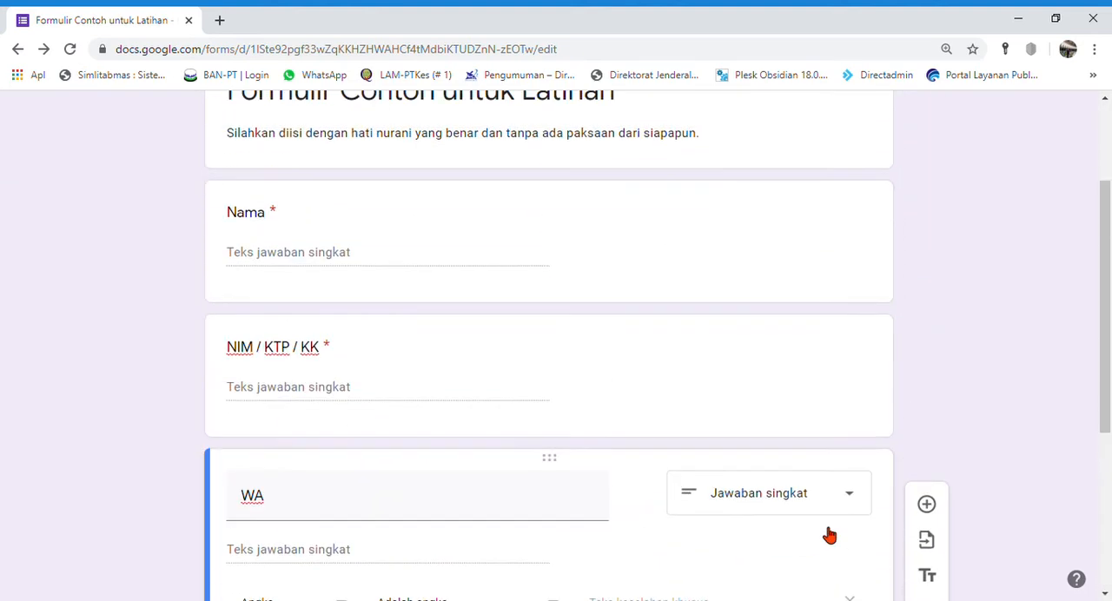
{"action": "scroll", "coordinate": [830, 536], "scroll_direction": "up", "scroll_amount": 2}
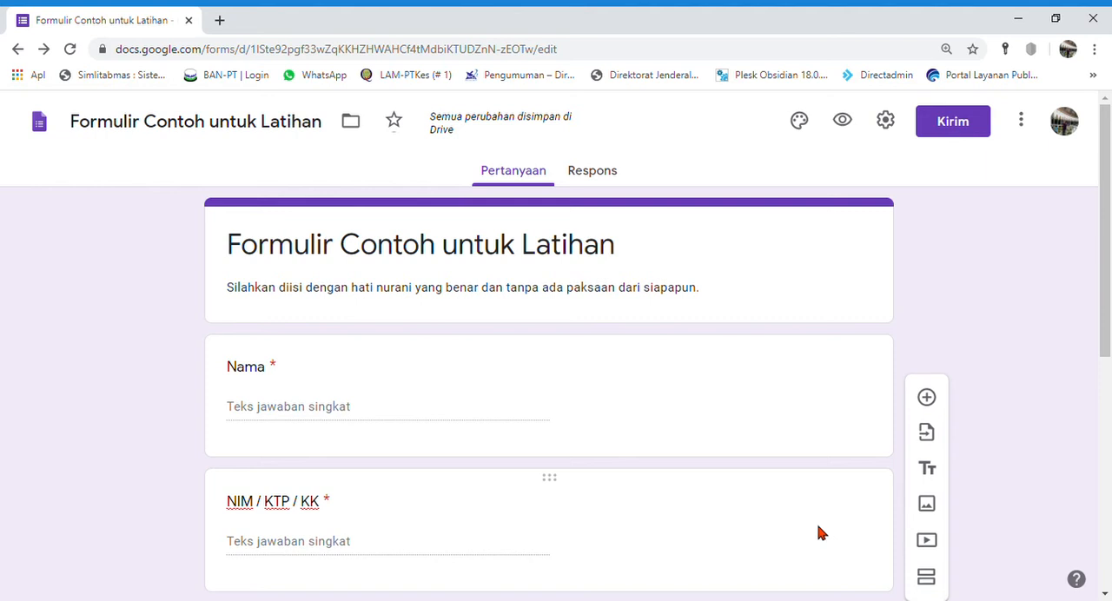
Step: Add a new section after the "WA" question and title it "Pertanyaan"
{"action": "scroll", "coordinate": [817, 529], "scroll_direction": "down", "scroll_amount": 6}
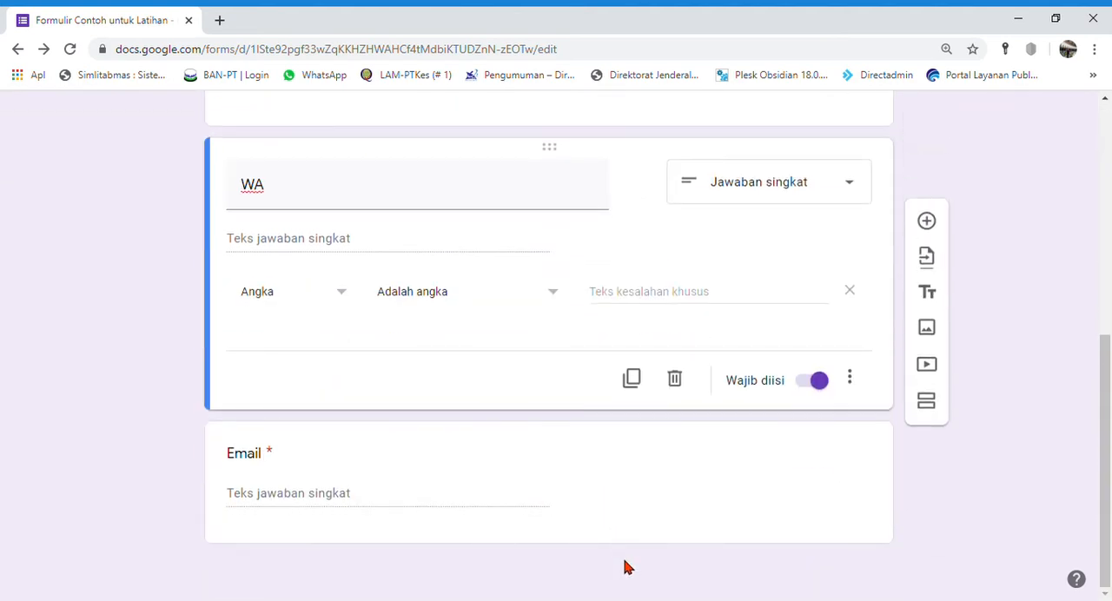
{"action": "left_click", "coordinate": [939, 404]}
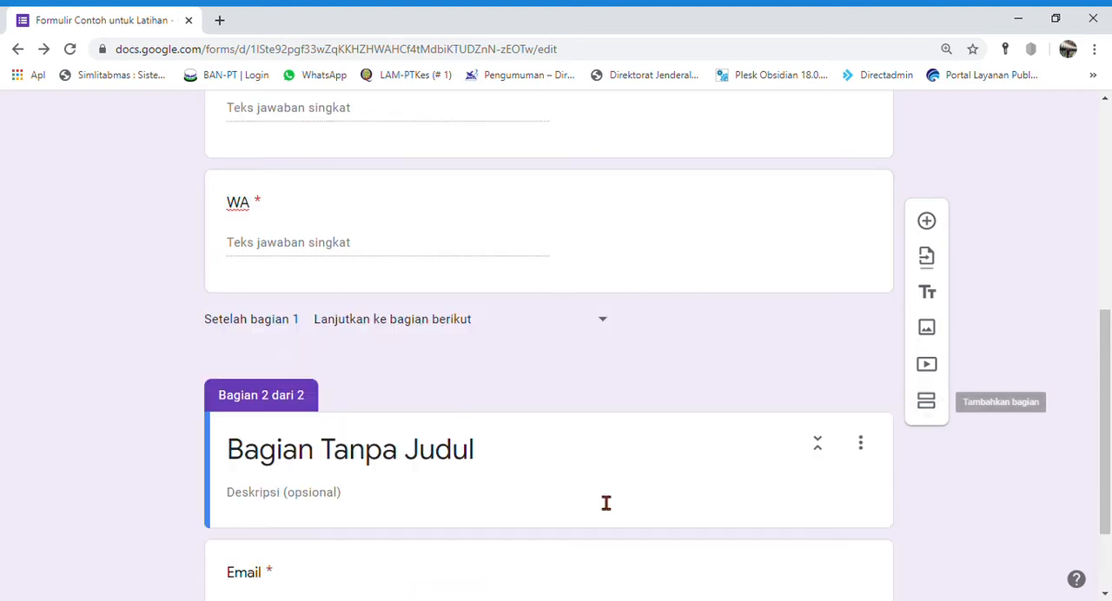
{"action": "left_click", "coordinate": [499, 341]}
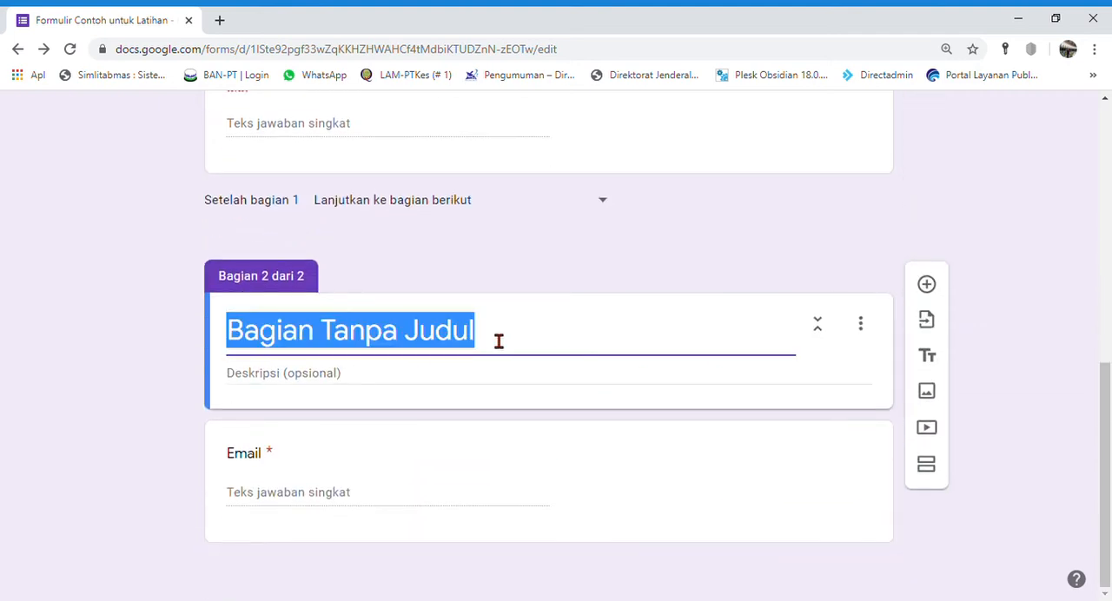
{"action": "type", "text": "Pe"}
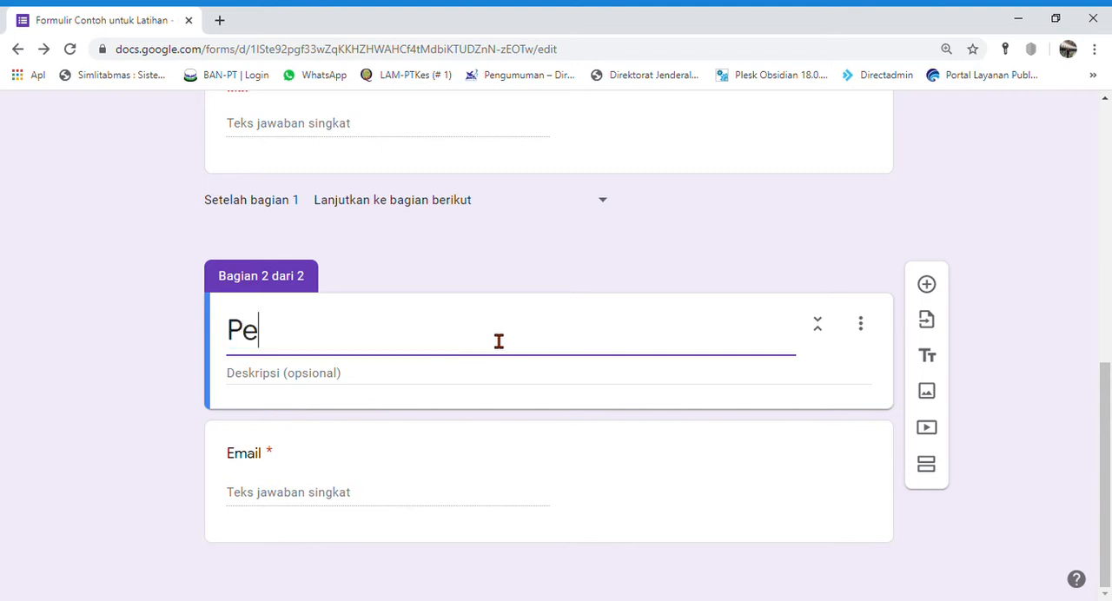
{"action": "type", "text": "rtanyaan"}
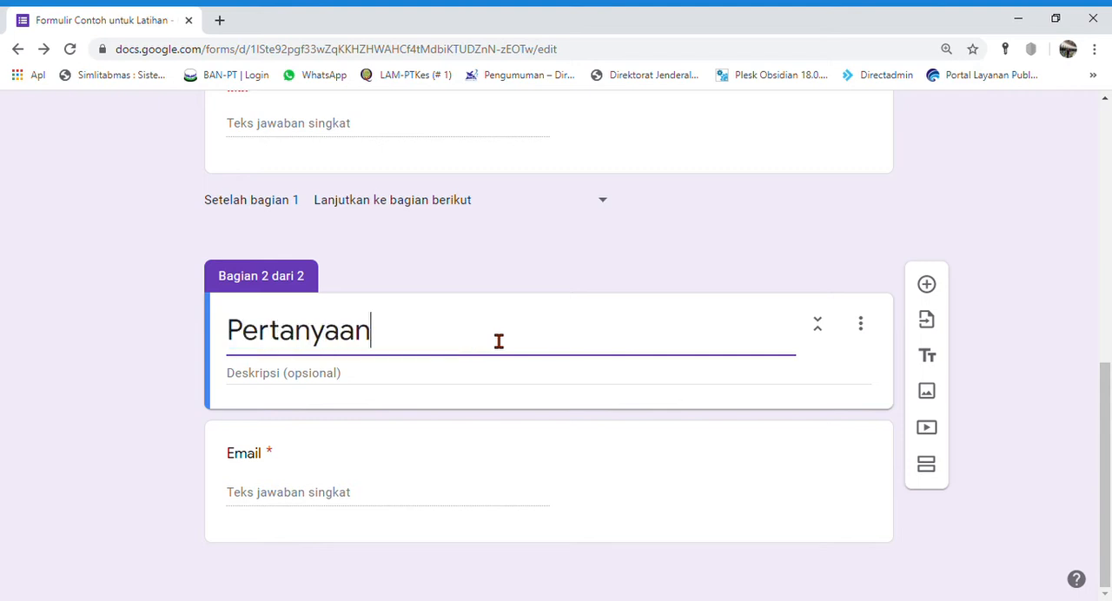
Step: Clear the second section's title and enter the section description "Isi dengan pertanyaan"
{"action": "left_click", "coordinate": [412, 394]}
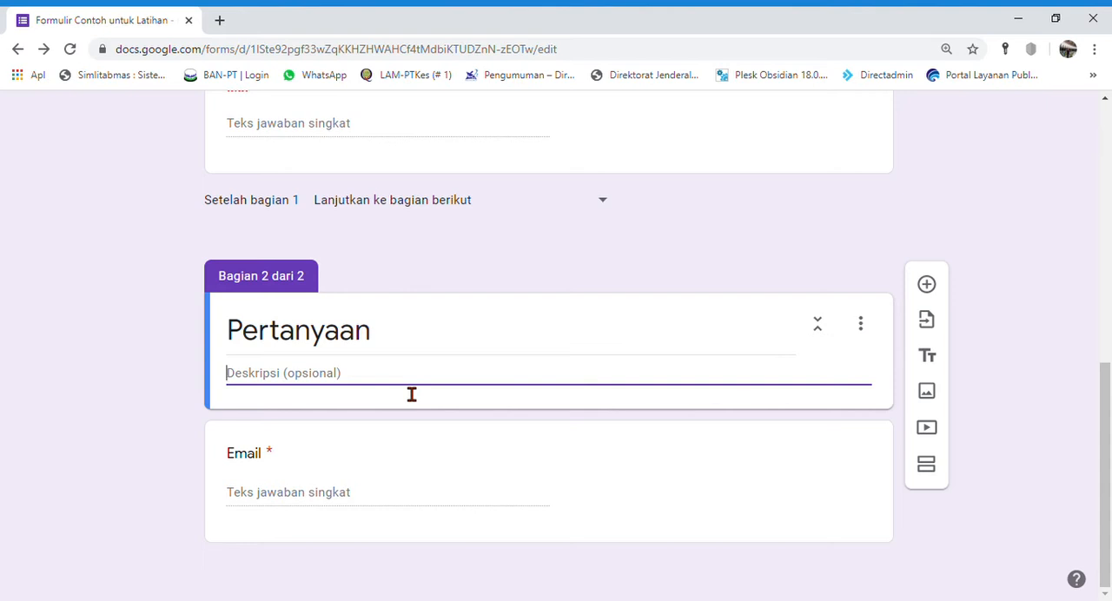
{"action": "double_click", "coordinate": [402, 349]}
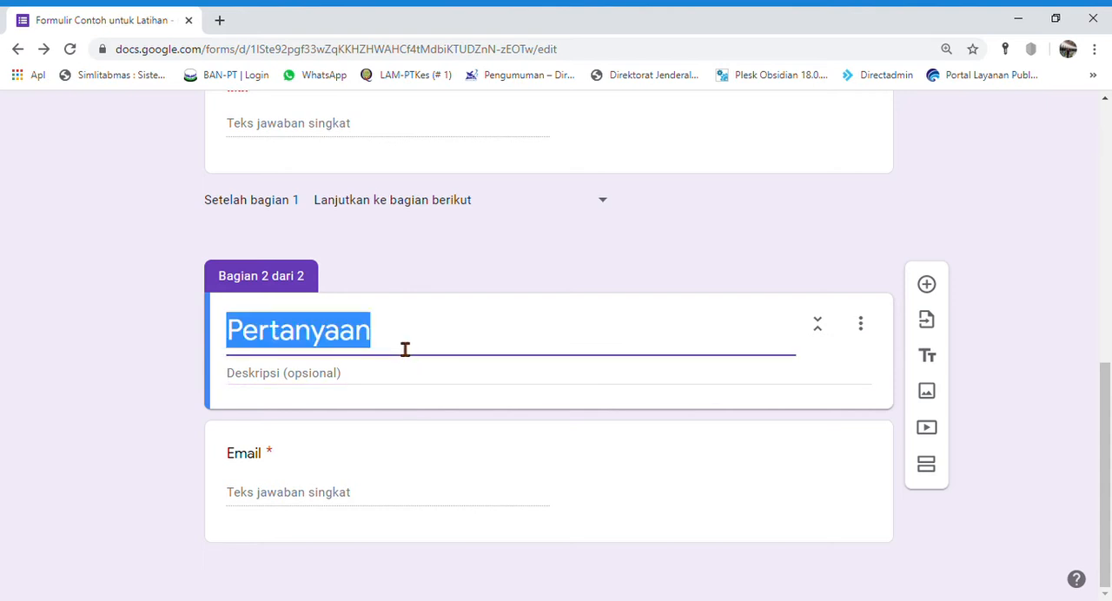
{"action": "key", "text": "BackSpace"}
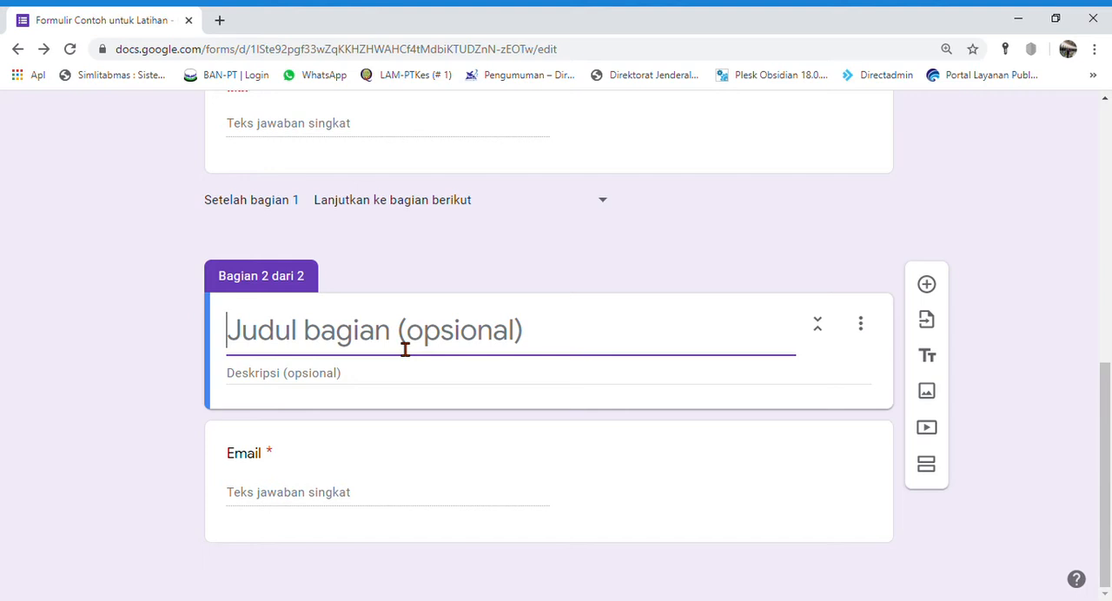
{"action": "left_click", "coordinate": [353, 379]}
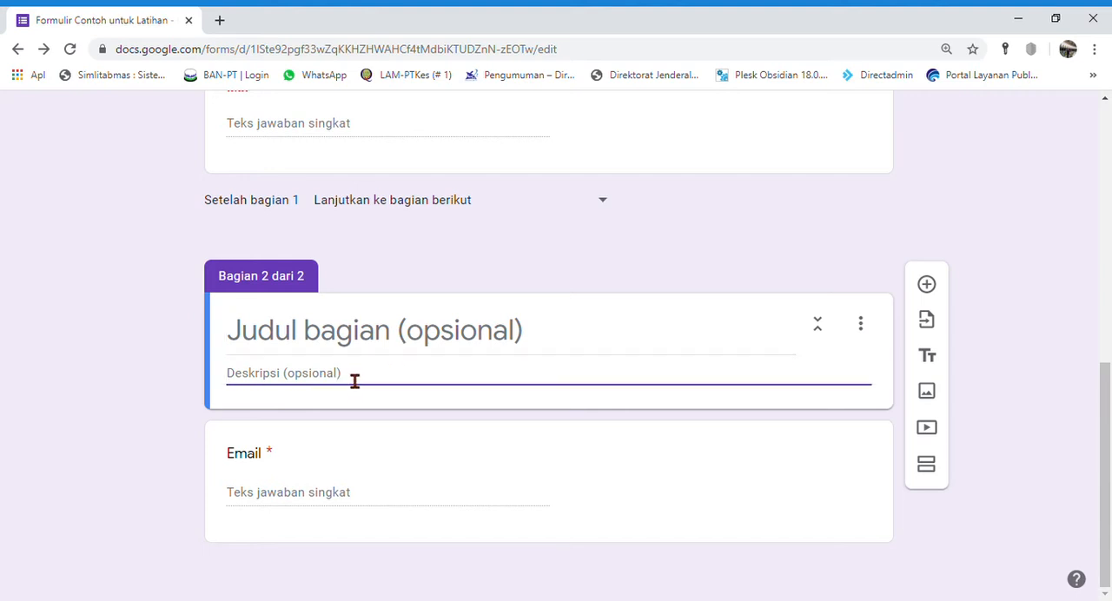
{"action": "type", "text": "Isi dengan "}
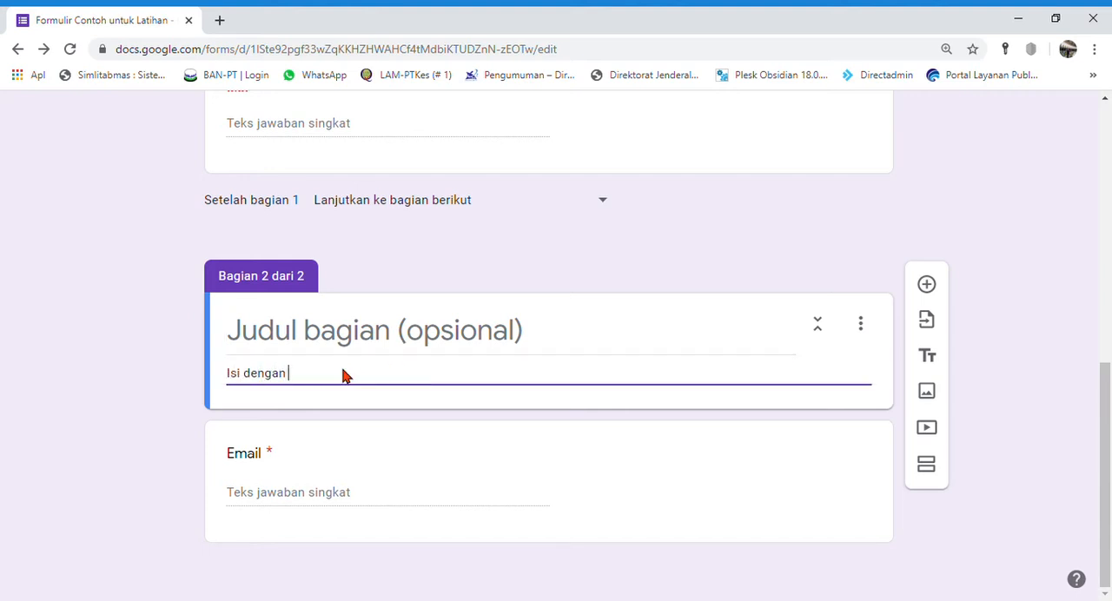
{"action": "type", "text": "pertanyaan"}
{"action": "left_click", "coordinate": [107, 409]}
Step: Move the "Email" question out of section 2 to the end of section 1, below "WA"
{"action": "scroll", "coordinate": [107, 409], "scroll_direction": "up", "scroll_amount": 4}
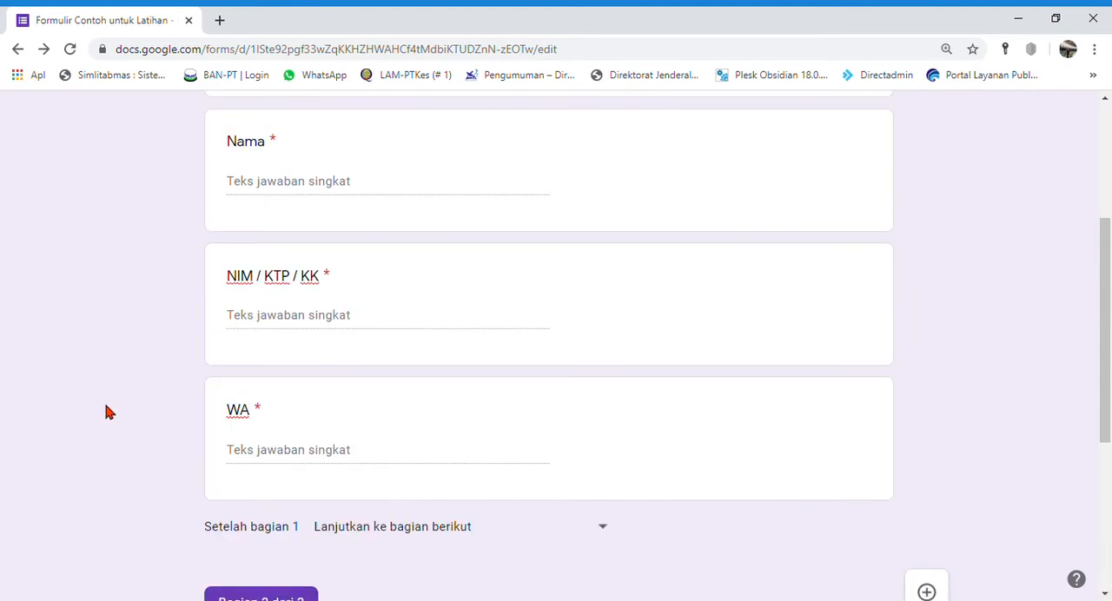
{"action": "scroll", "coordinate": [107, 412], "scroll_direction": "down", "scroll_amount": 4}
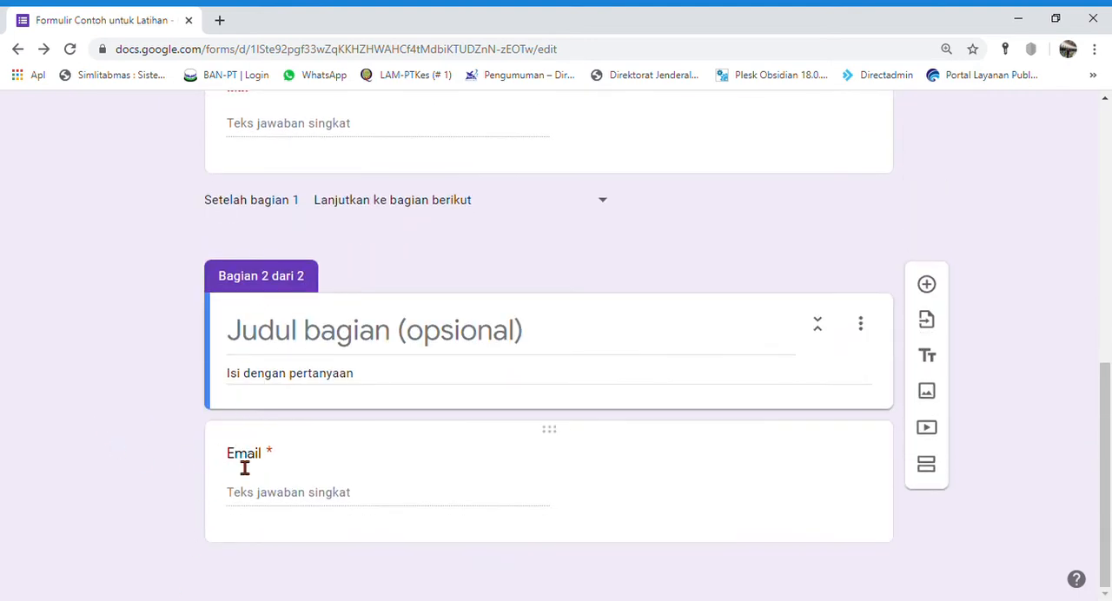
{"action": "left_click_drag", "start_coordinate": [558, 442], "coordinate": [536, 336]}
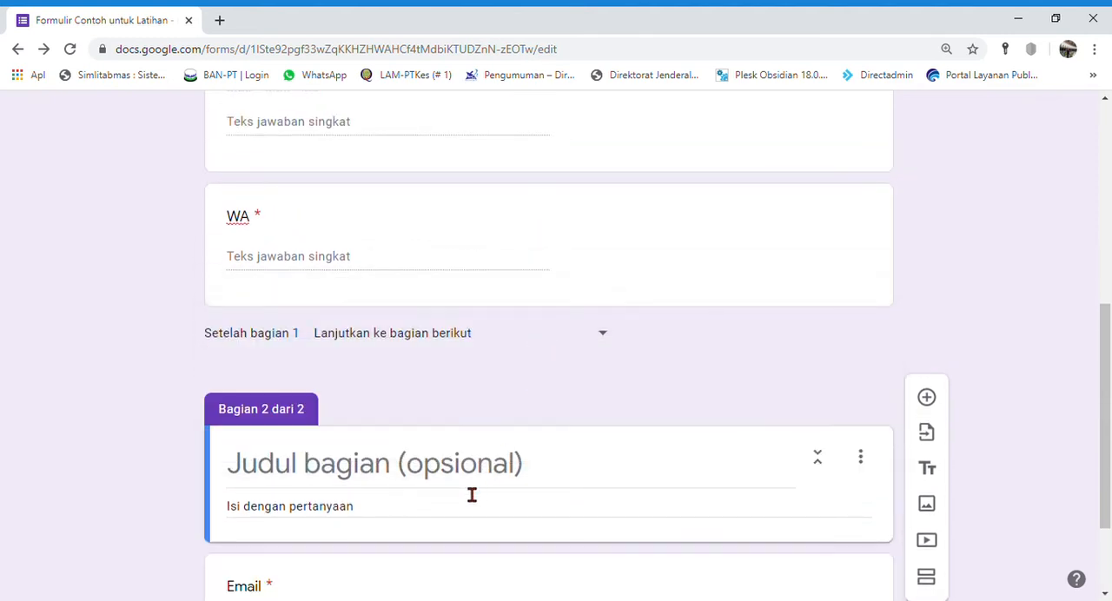
{"action": "scroll", "coordinate": [548, 451], "scroll_direction": "down", "scroll_amount": 2}
{"action": "left_click_drag", "start_coordinate": [560, 439], "coordinate": [596, 377]}
Step: Add a question to section 2 and title it "Program Studi"
{"action": "scroll", "coordinate": [588, 390], "scroll_direction": "down", "scroll_amount": 3}
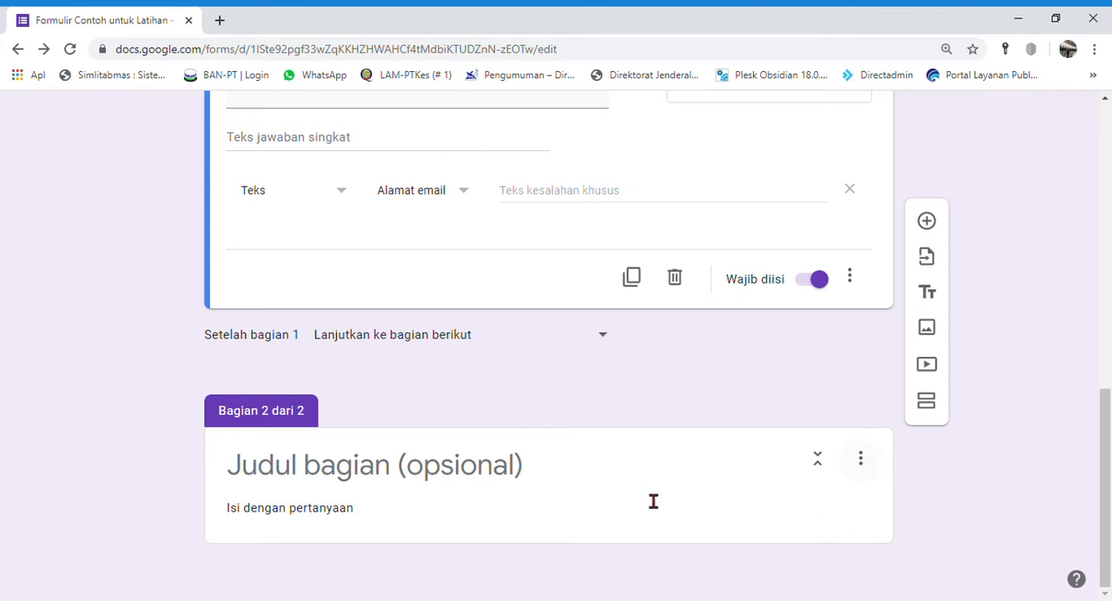
{"action": "left_click", "coordinate": [553, 510]}
{"action": "left_click", "coordinate": [926, 397]}
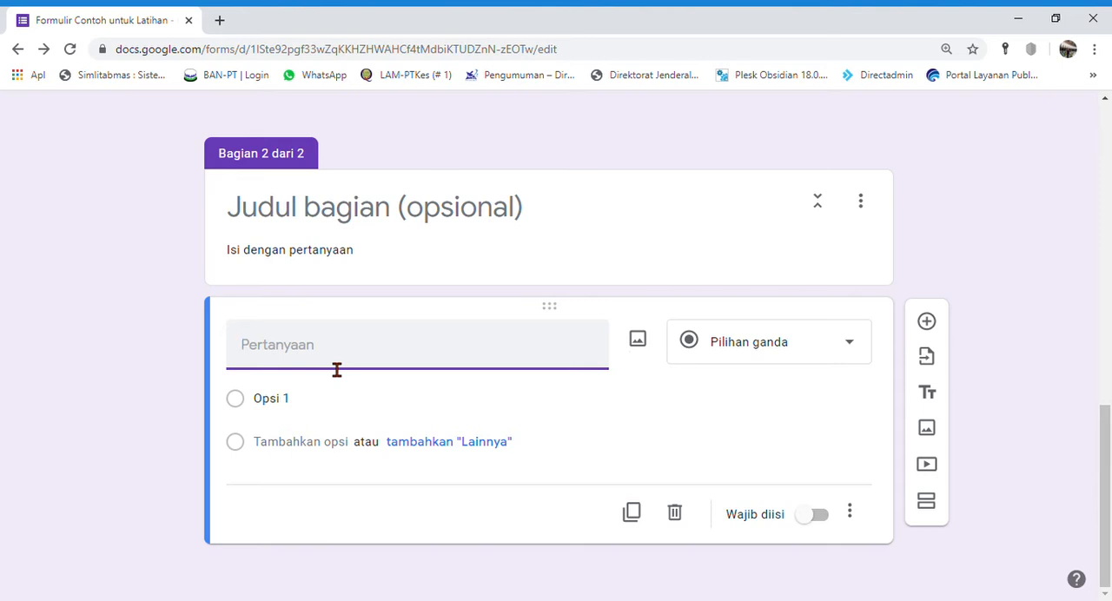
{"action": "type", "text": "Program ST"}
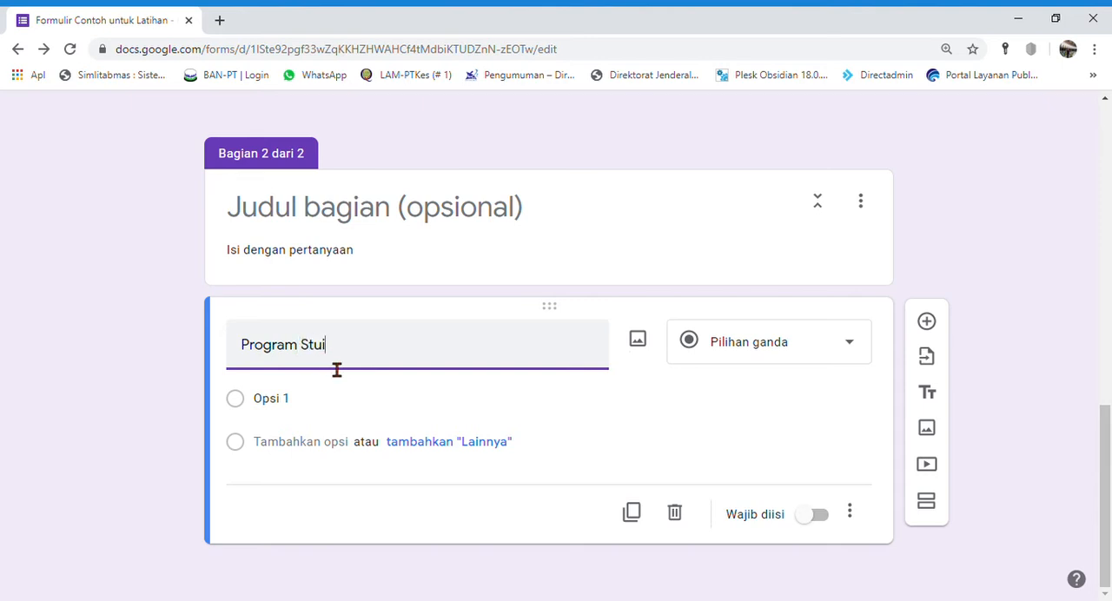
{"action": "type", "text": "udi"}
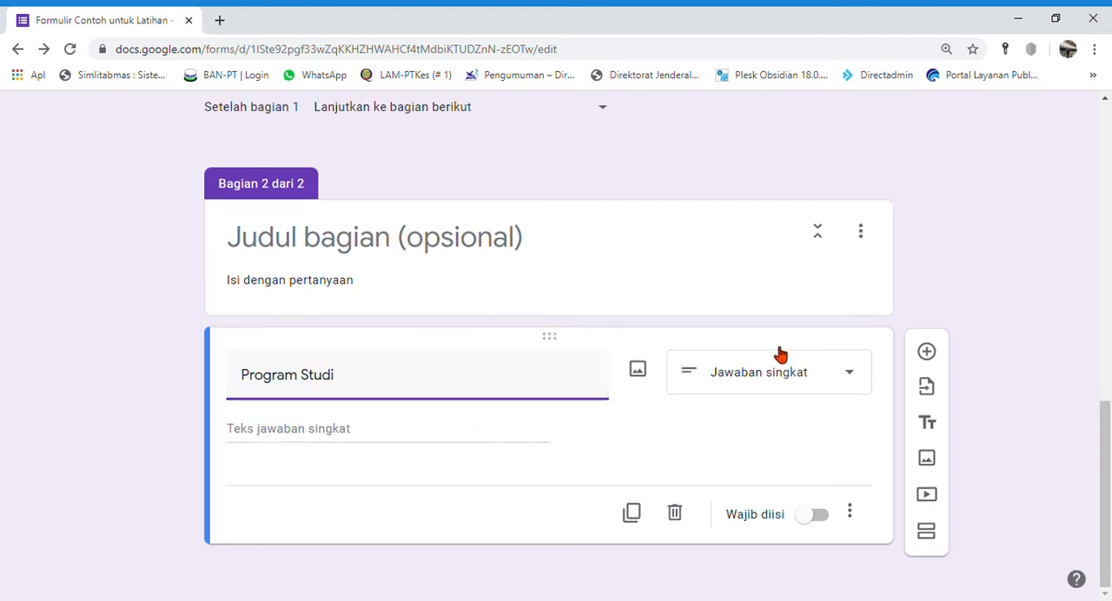
Step: Look through the answer types for "Program Studi" and set it to Pilihan ganda
{"action": "left_click", "coordinate": [847, 385]}
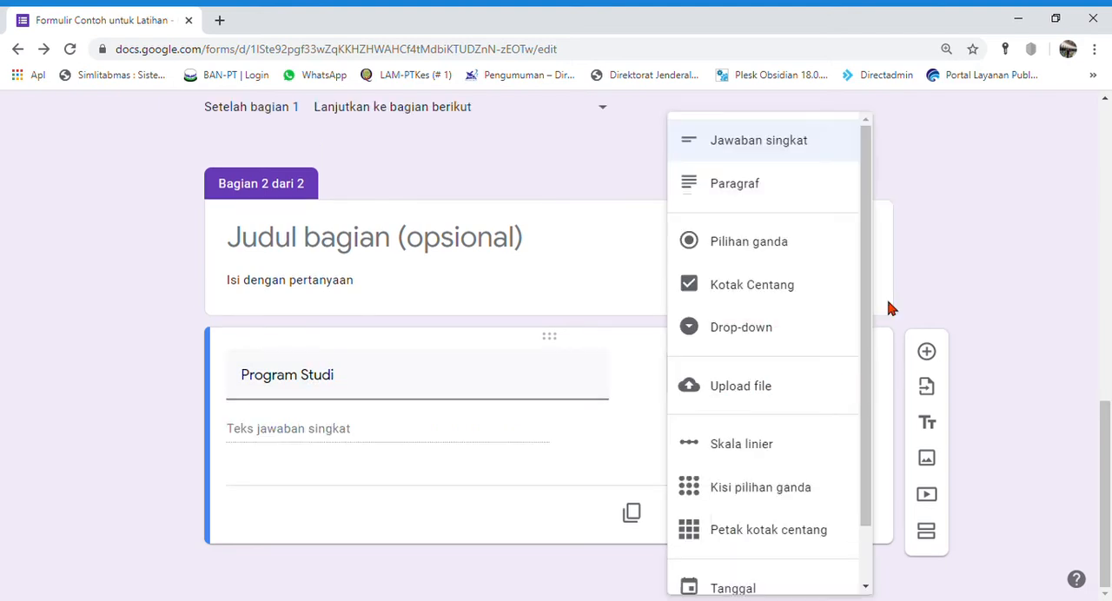
{"action": "scroll", "coordinate": [799, 377], "scroll_direction": "down", "scroll_amount": 2}
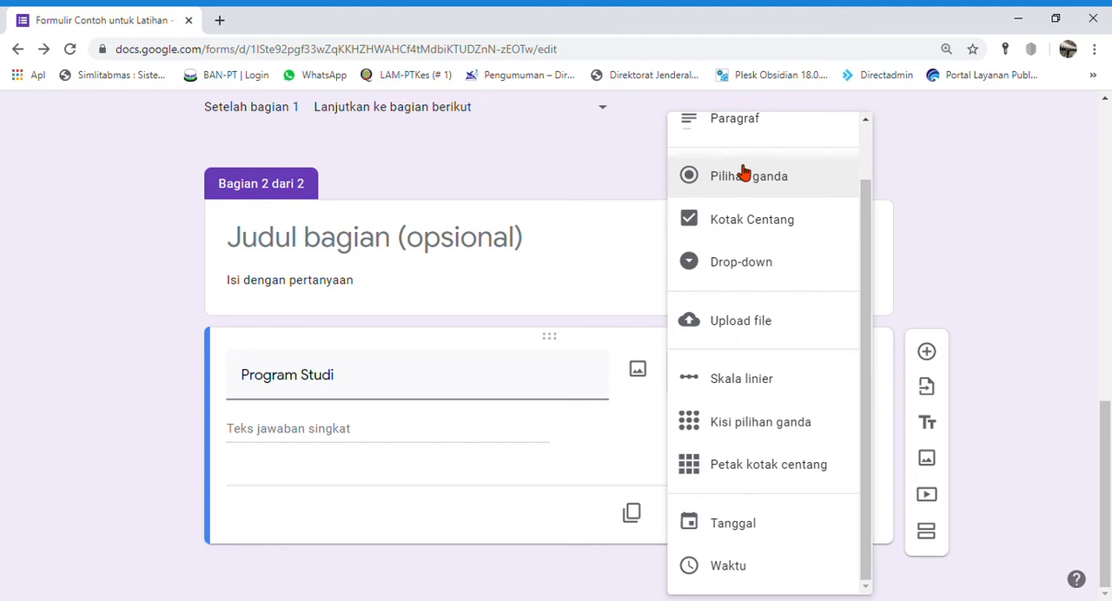
{"action": "scroll", "coordinate": [744, 321], "scroll_direction": "up", "scroll_amount": 1}
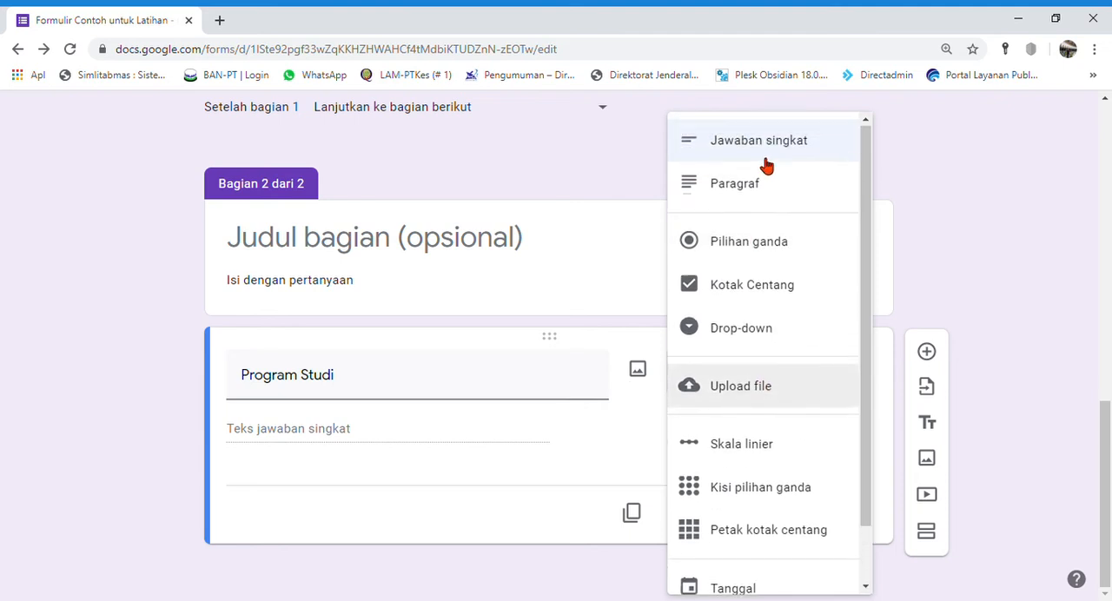
{"action": "left_click", "coordinate": [750, 240]}
Step: Enter "Pendidikan Matematika" and "Pendidikan Jasmani" as the first two answer options of "Program Studi"
{"action": "left_click", "coordinate": [339, 432]}
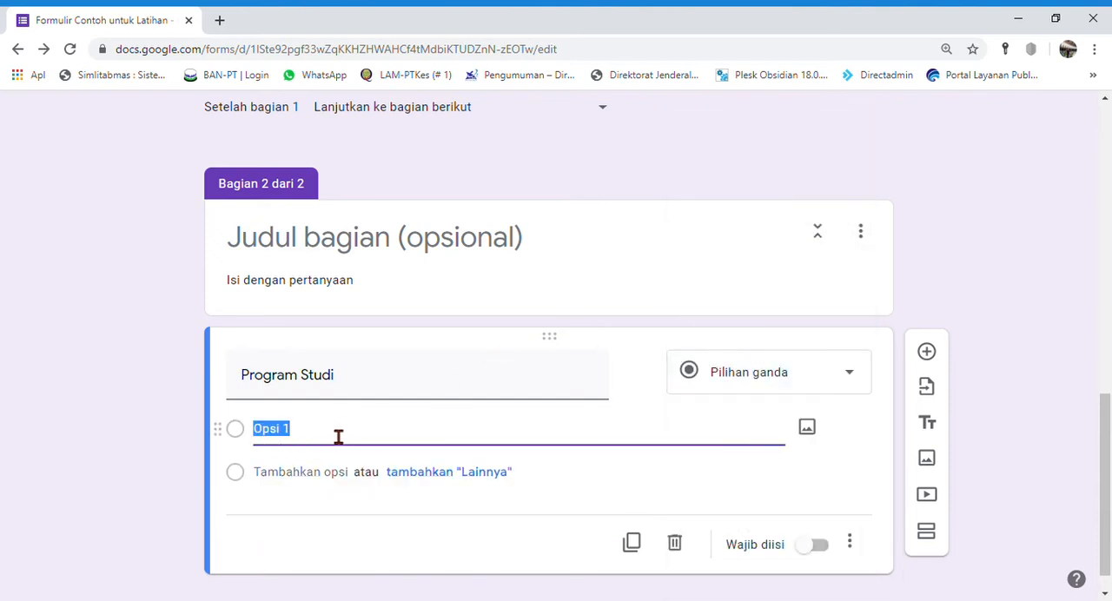
{"action": "type", "text": "Prod"}
{"action": "key", "text": "BackSpace"}
{"action": "key", "text": "BackSpace"}
{"action": "type", "text": "endidikan Ma"}
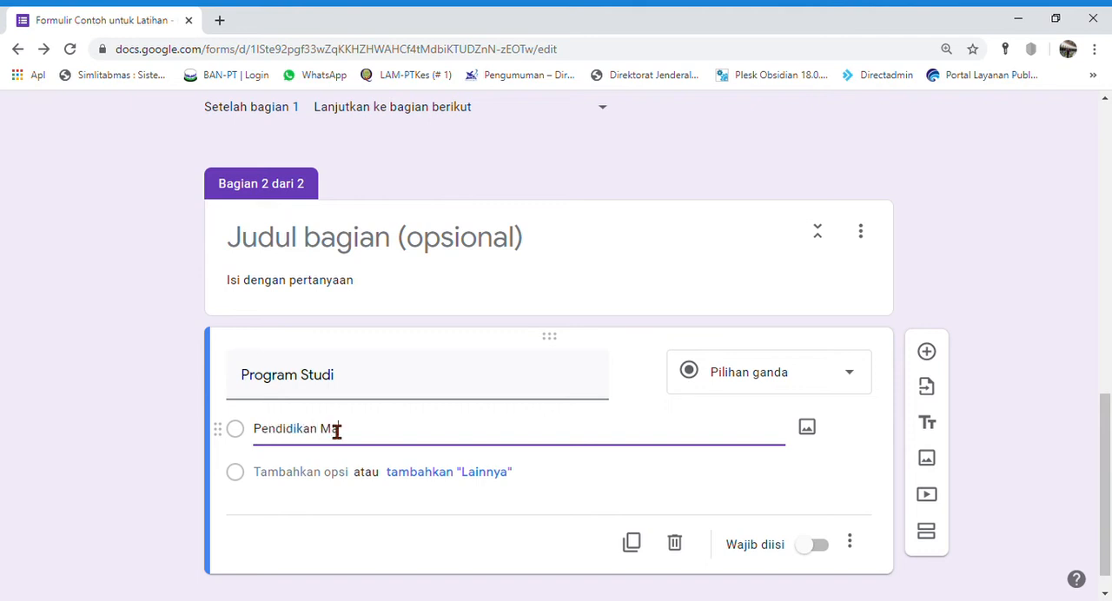
{"action": "type", "text": "tematika"}
{"action": "left_click", "coordinate": [328, 476]}
{"action": "type", "text": "Pen"}
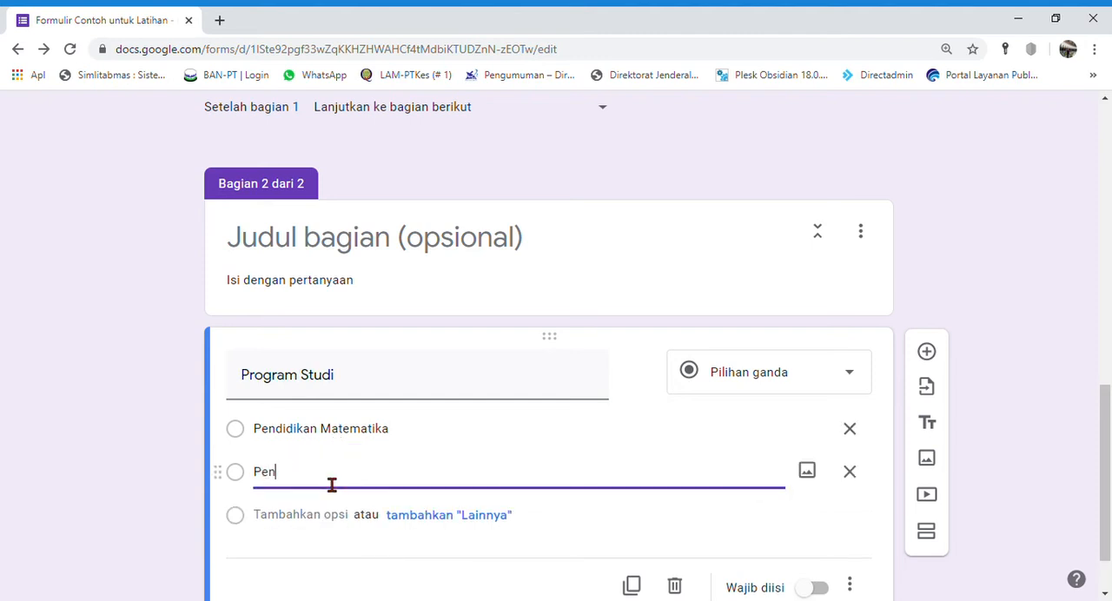
{"action": "type", "text": "didikan Jasmani"}
Step: Add "Pendidikan Bahasa Inggris" and "Pendidikan Bahasa Indonesia" as the third and fourth options of "Program Studi"
{"action": "scroll", "coordinate": [321, 478], "scroll_direction": "down", "scroll_amount": 1}
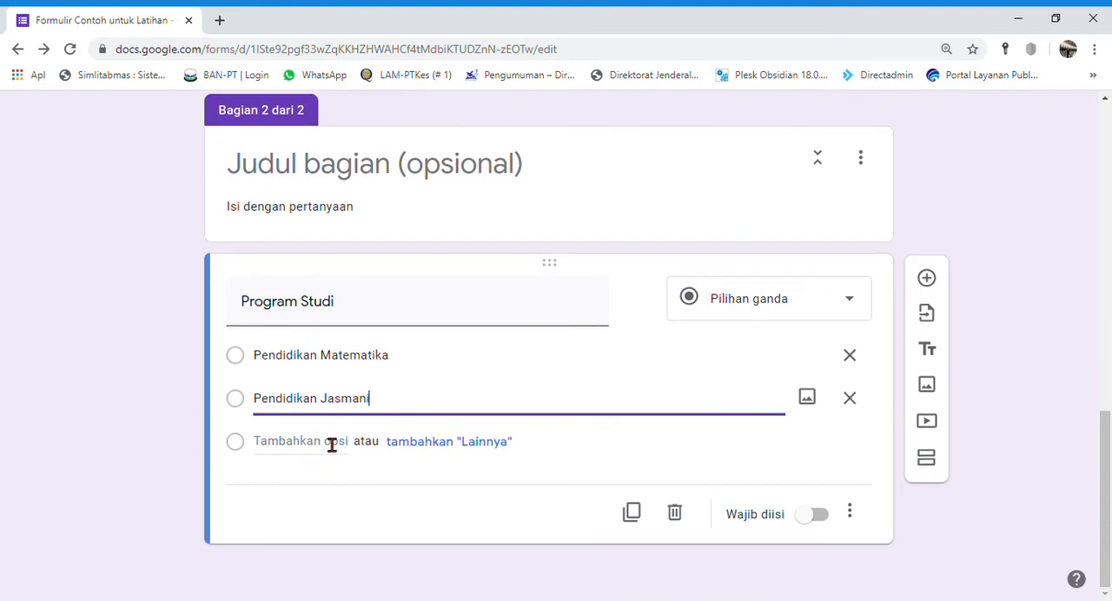
{"action": "left_click", "coordinate": [329, 443]}
{"action": "type", "text": "Pendidikan"}
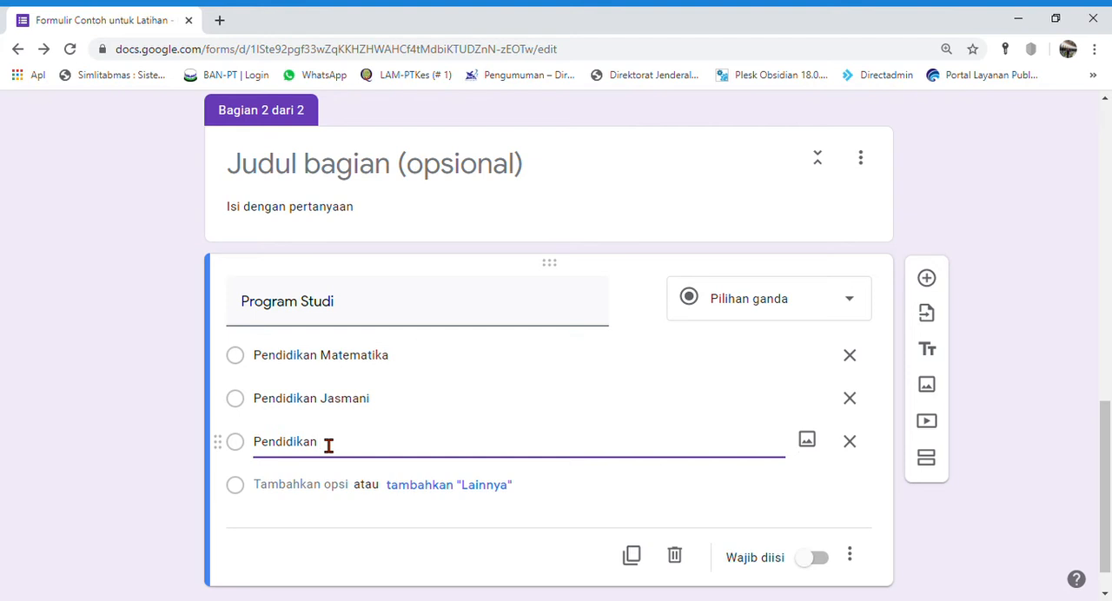
{"action": "type", "text": "Bahasa INggris"}
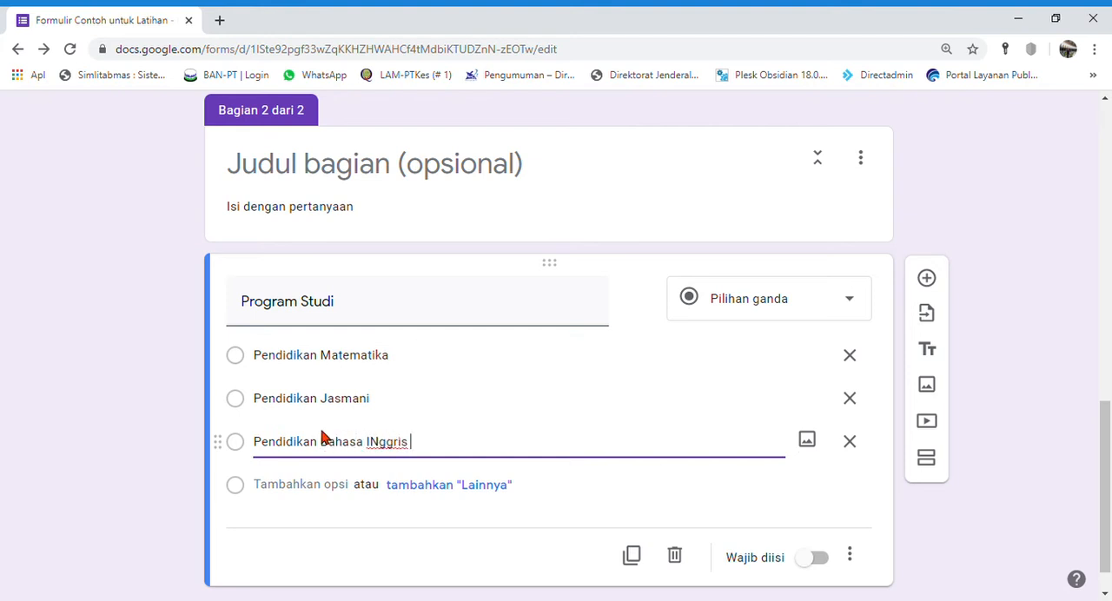
{"action": "left_click", "coordinate": [384, 448]}
{"action": "key", "text": "BackSpace"}
{"action": "type", "text": "n"}
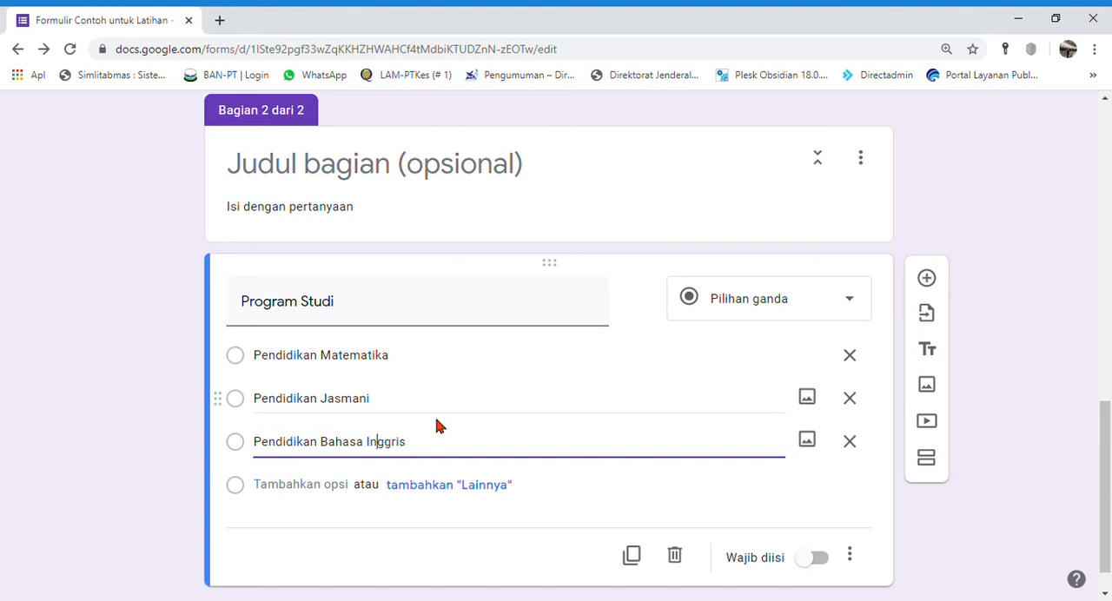
{"action": "left_click", "coordinate": [278, 484]}
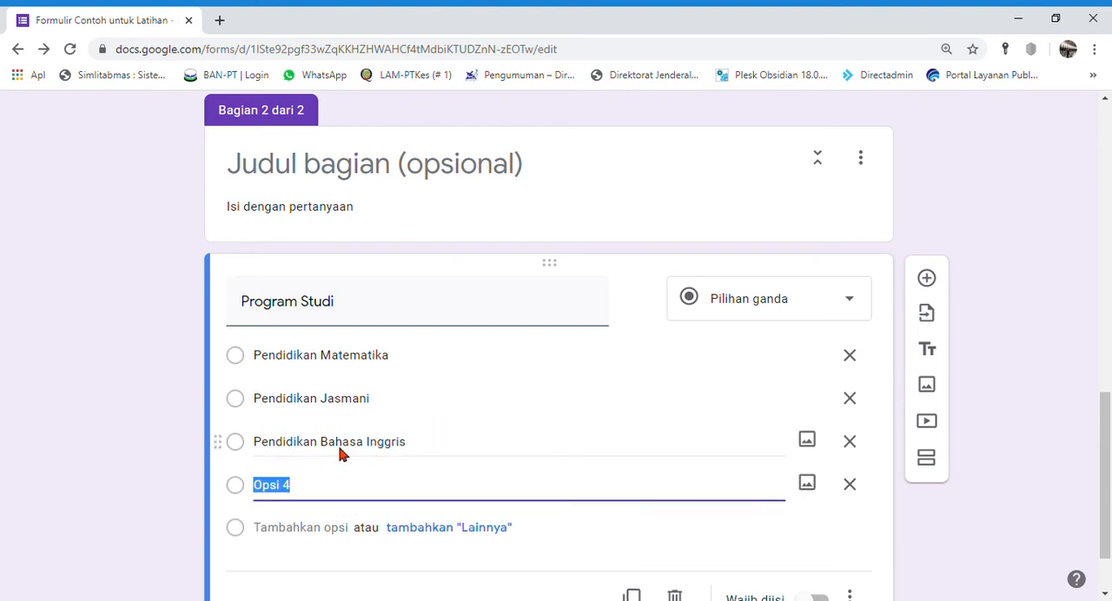
{"action": "type", "text": "Pendidikan"}
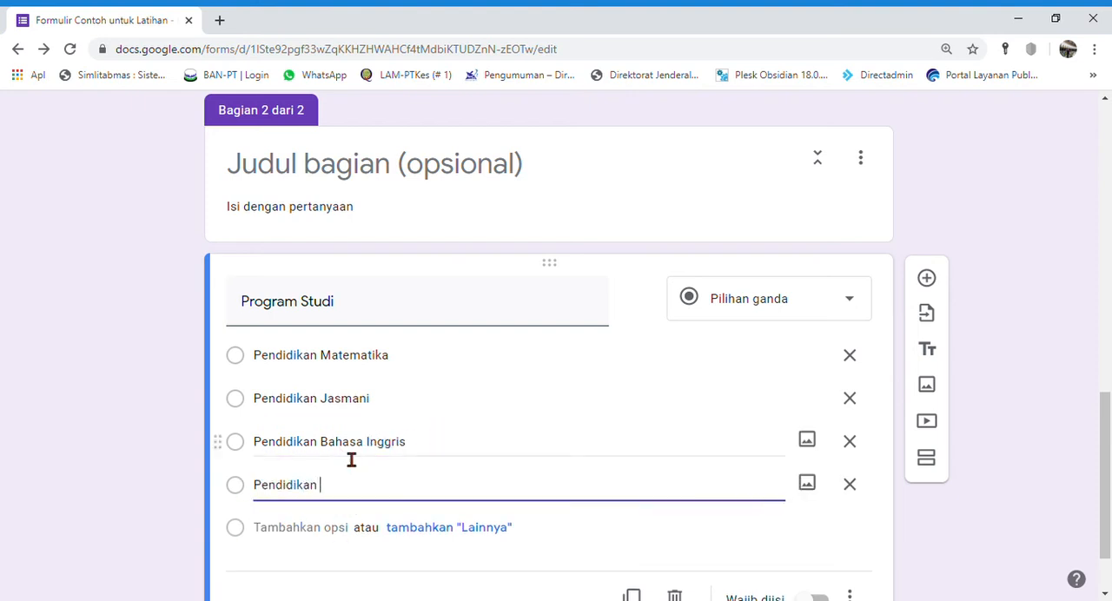
{"action": "type", "text": " Bahasa Indoe"}
Step: Add "Pendidikan Guru PAUD" and "PGSD" as the fifth and sixth options of "Program Studi"
{"action": "left_click", "coordinate": [330, 542]}
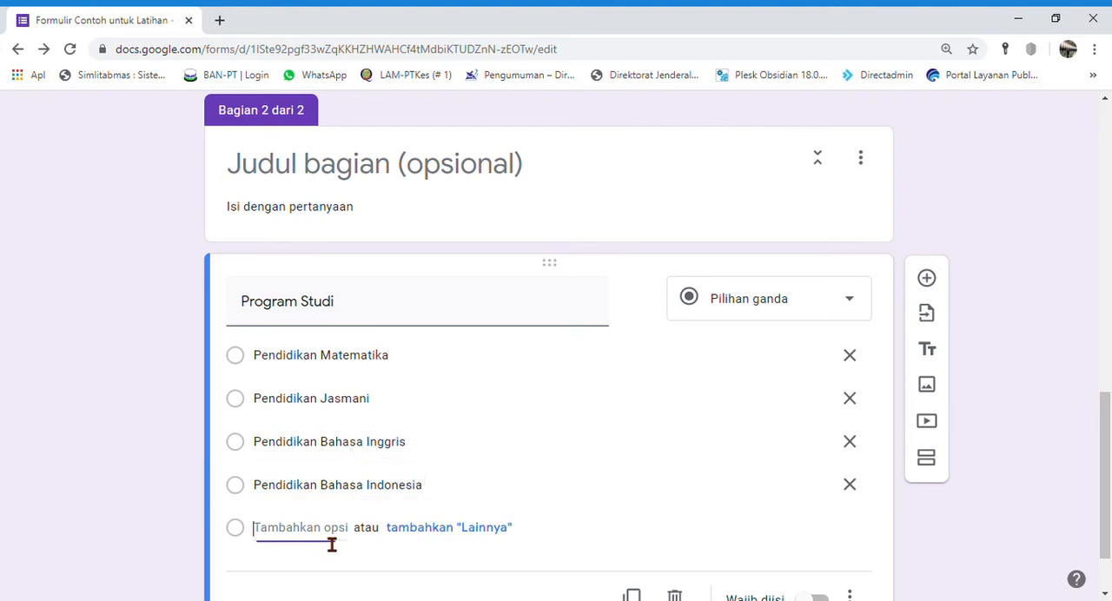
{"action": "type", "text": "Pendidikan Guru"}
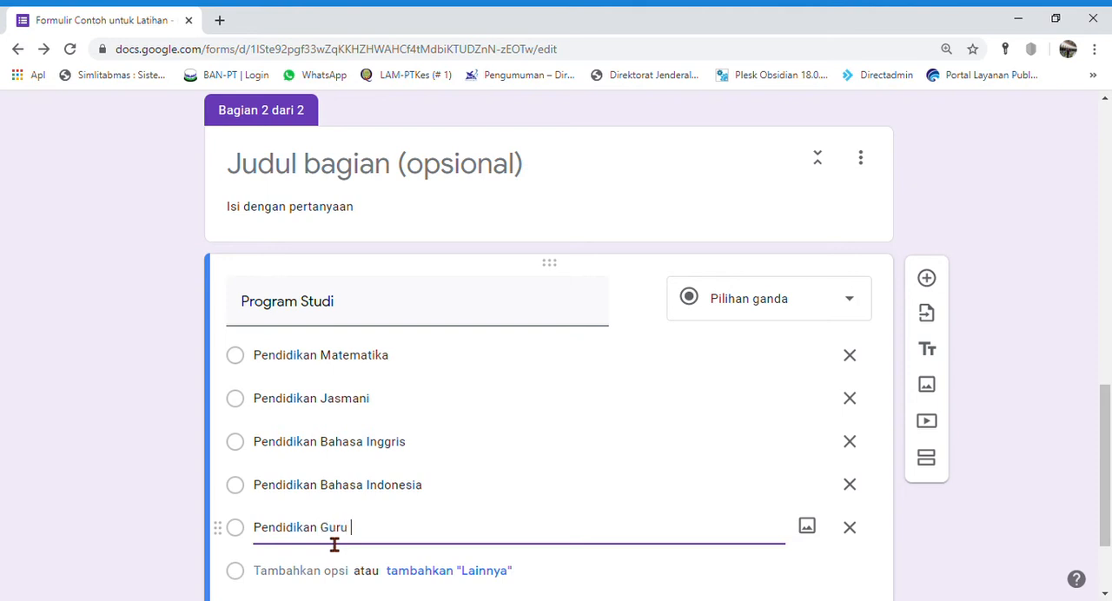
{"action": "type", "text": "PADU"}
{"action": "key", "text": "BackSpace"}
{"action": "key", "text": "BackSpace"}
{"action": "type", "text": "UD"}
{"action": "scroll", "coordinate": [356, 521], "scroll_direction": "down", "scroll_amount": 2}
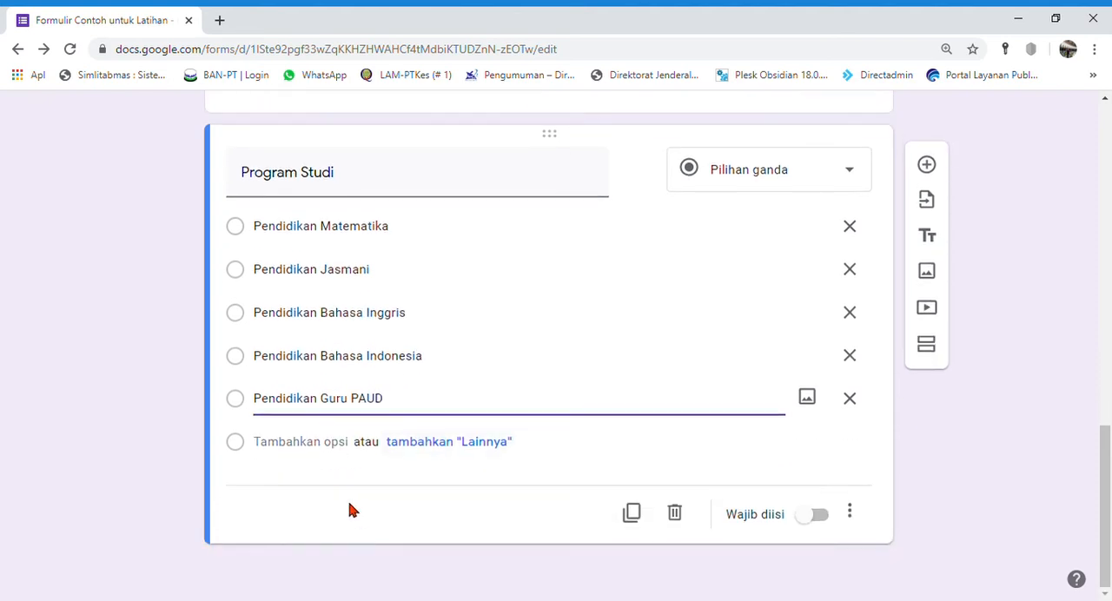
{"action": "left_click", "coordinate": [343, 443]}
{"action": "type", "text": "PGSD"}
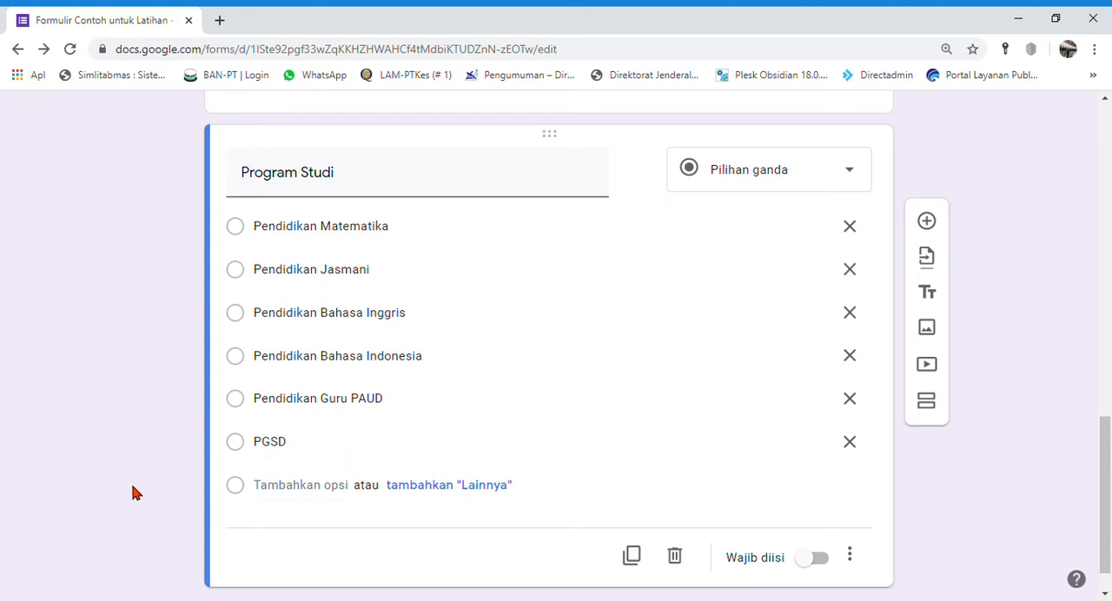
Step: Preview the form and try to continue to its second section with all required questions left blank
{"action": "scroll", "coordinate": [130, 480], "scroll_direction": "up", "scroll_amount": 15}
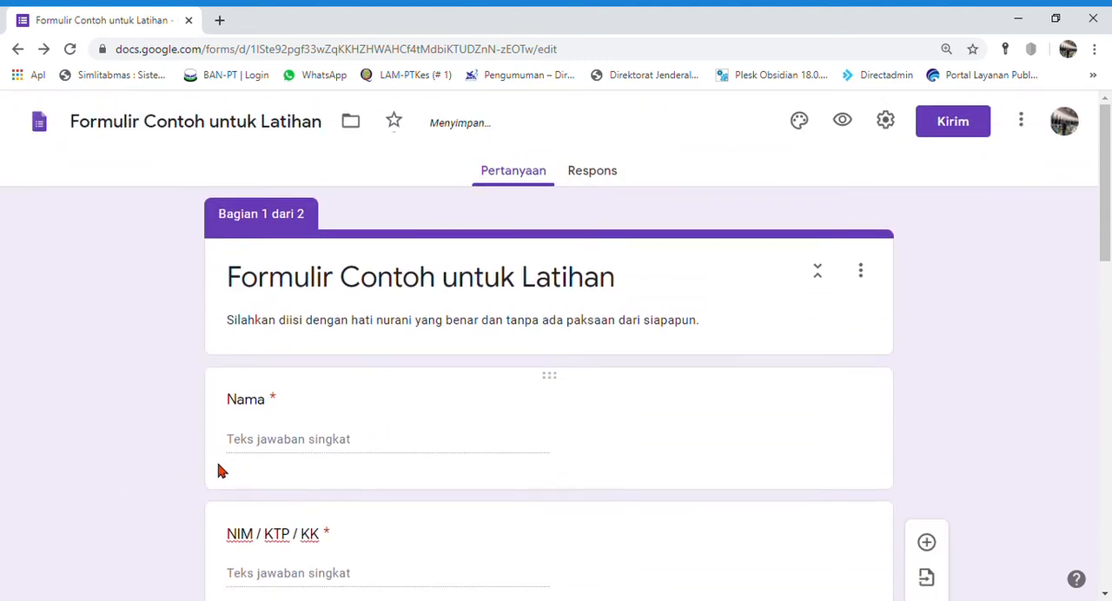
{"action": "left_click", "coordinate": [844, 122]}
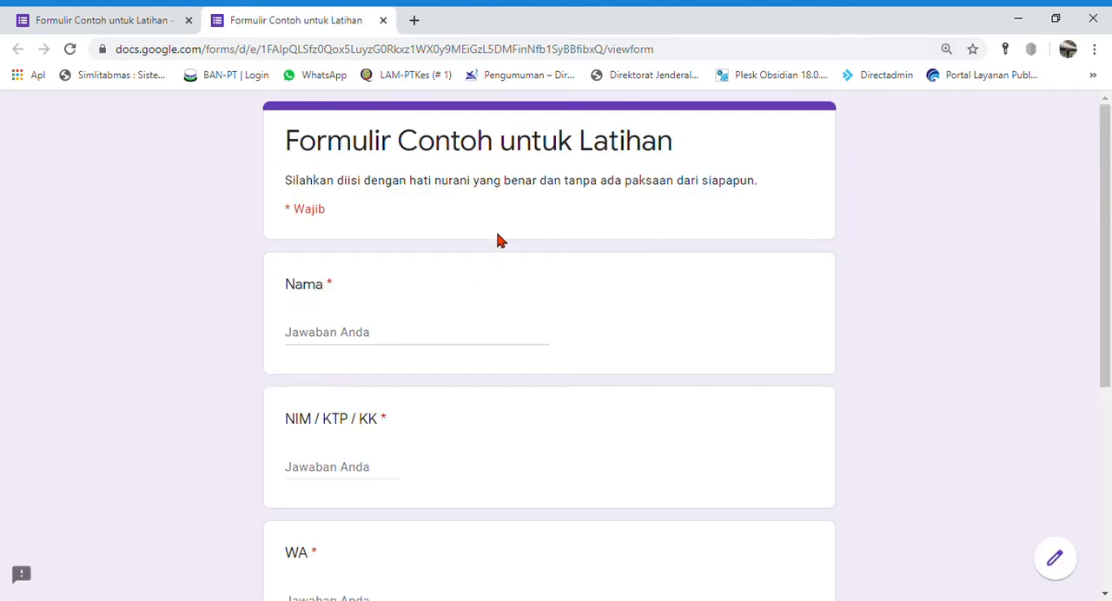
{"action": "scroll", "coordinate": [499, 238], "scroll_direction": "down", "scroll_amount": 3}
{"action": "scroll", "coordinate": [499, 238], "scroll_direction": "down", "scroll_amount": 2}
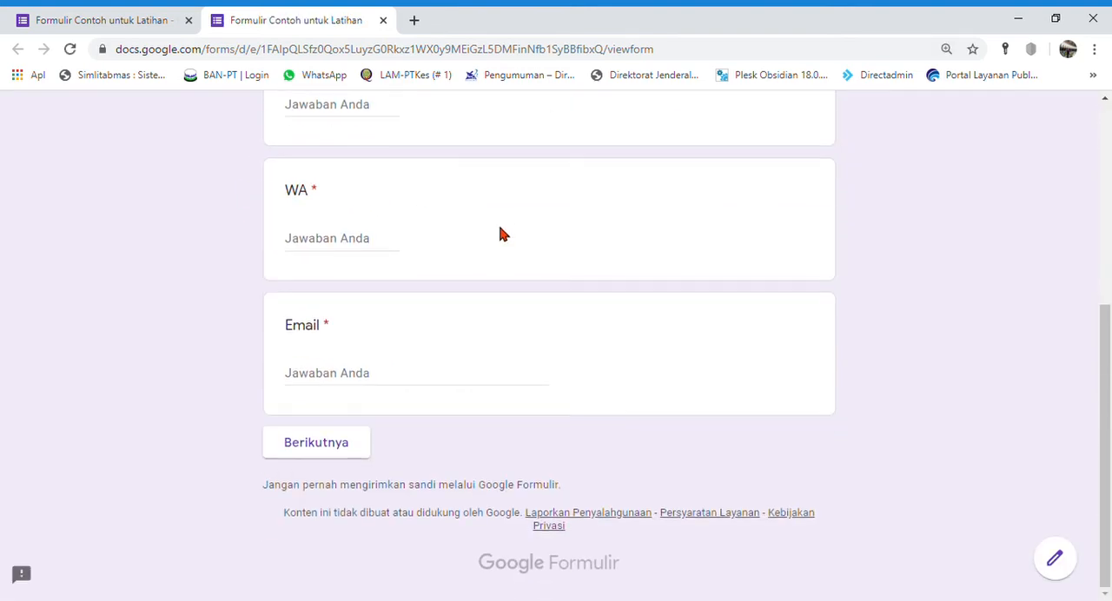
{"action": "left_click", "coordinate": [316, 444]}
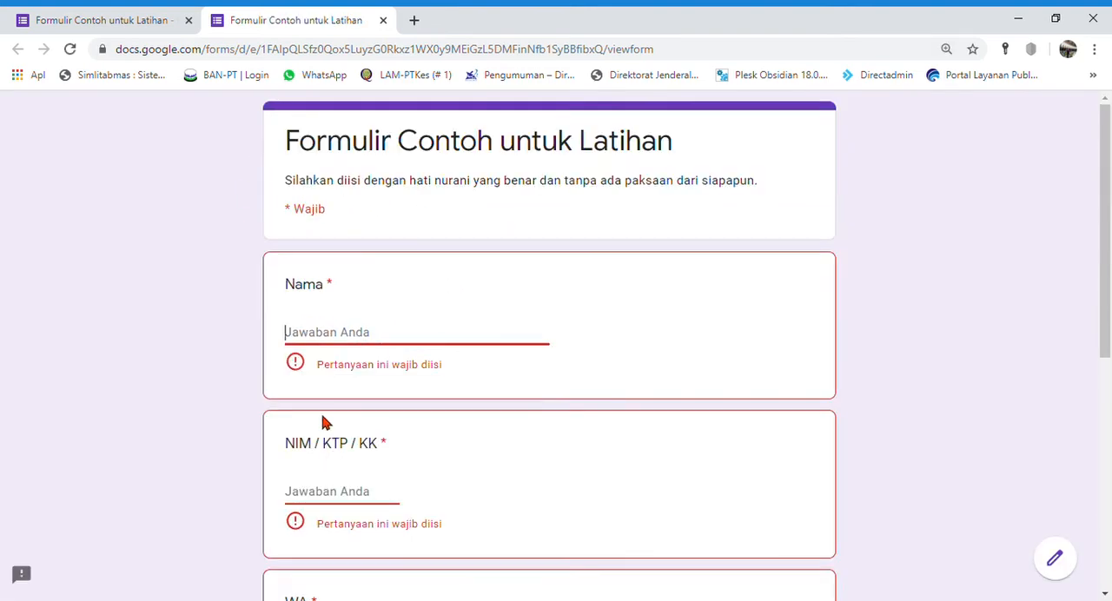
Step: Fill in Nama, NIM / KTP / KK, WA and Email with test answers in the preview and continue to the second section
{"action": "type", "text": "s"}
{"action": "left_click", "coordinate": [354, 478]}
{"action": "type", "text": "1"}
{"action": "scroll", "coordinate": [348, 451], "scroll_direction": "down", "scroll_amount": 3}
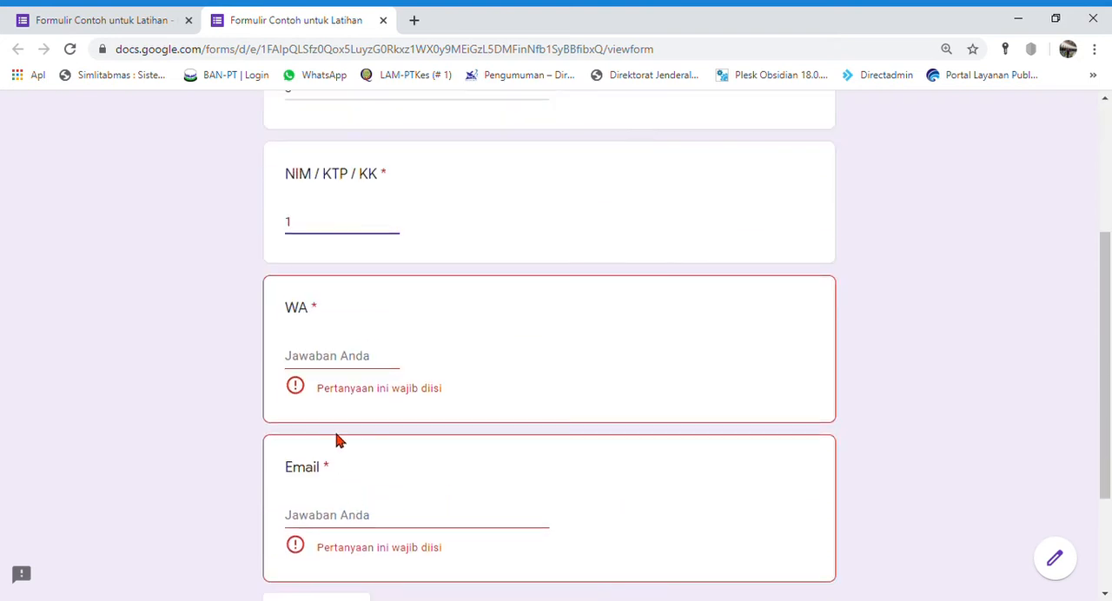
{"action": "left_click", "coordinate": [349, 373]}
{"action": "type", "text": "1"}
{"action": "left_click", "coordinate": [338, 507]}
{"action": "type", "text": "a"}
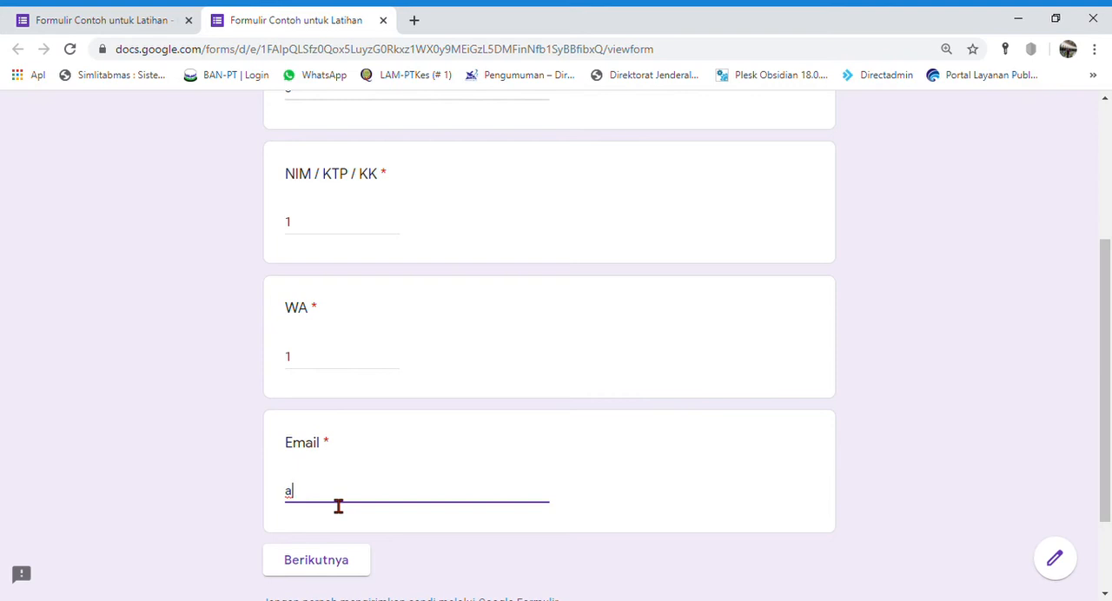
{"action": "type", "text": "@s.com"}
{"action": "left_click", "coordinate": [311, 565]}
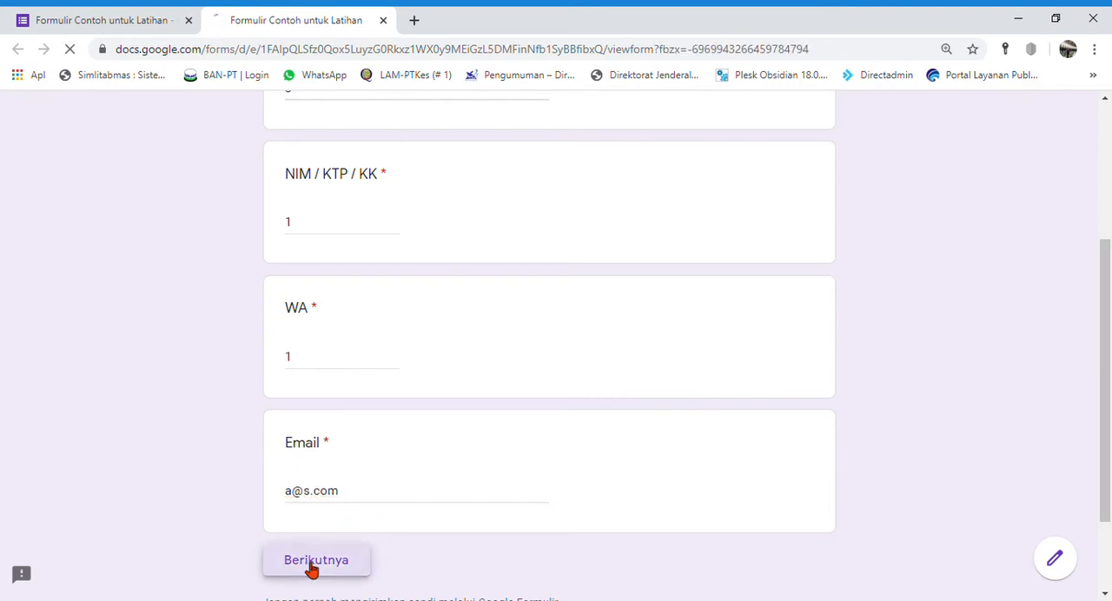
Step: Try out the "Program Studi" choices in the preview one after another, from "Pendidikan Jasmani" to "PGSD"
{"action": "scroll", "coordinate": [409, 405], "scroll_direction": "down", "scroll_amount": 2}
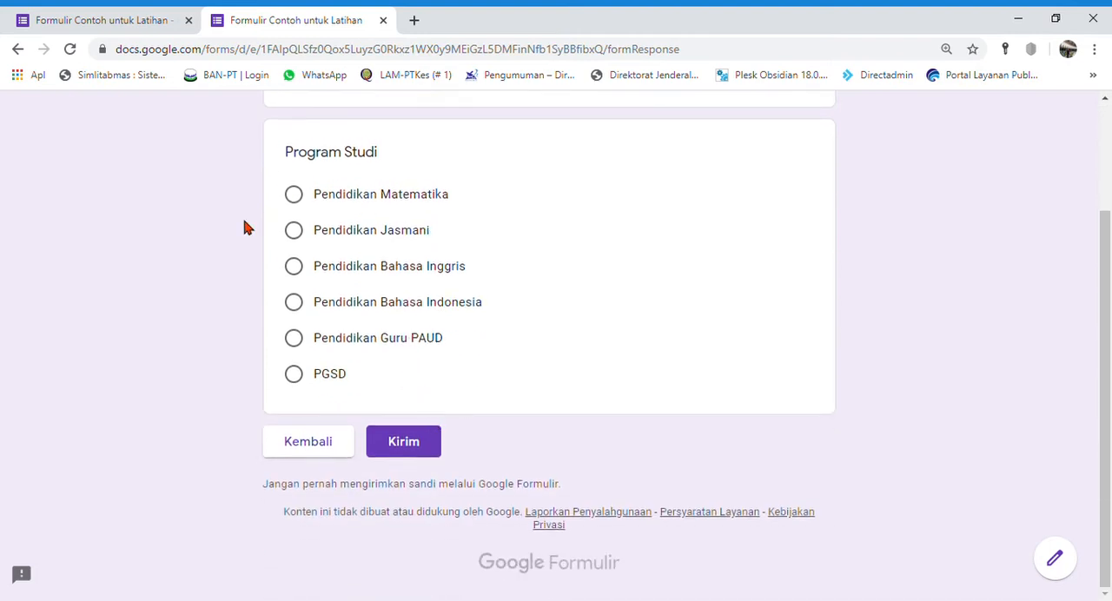
{"action": "left_click", "coordinate": [304, 235]}
{"action": "left_click", "coordinate": [297, 267]}
{"action": "left_click", "coordinate": [295, 303]}
{"action": "left_click", "coordinate": [293, 339]}
{"action": "left_click", "coordinate": [293, 374]}
Step: Return to the form editor and change the answer type of "Program Studi" to Drop-down
{"action": "scroll", "coordinate": [271, 138], "scroll_direction": "up", "scroll_amount": 3}
{"action": "left_click", "coordinate": [145, 26]}
{"action": "scroll", "coordinate": [830, 442], "scroll_direction": "down", "scroll_amount": 12}
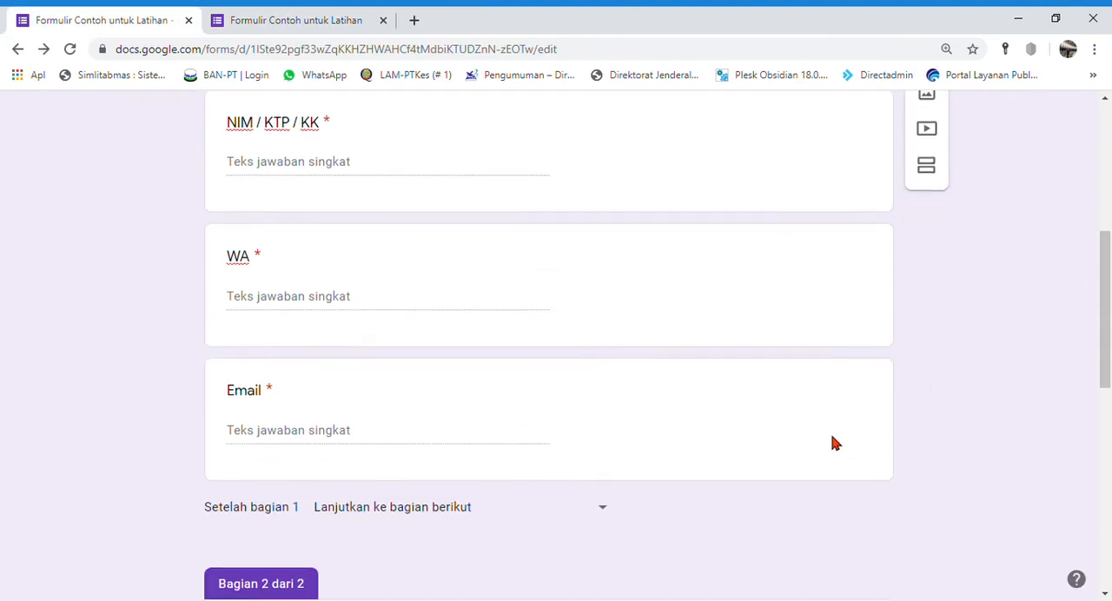
{"action": "left_click", "coordinate": [816, 306]}
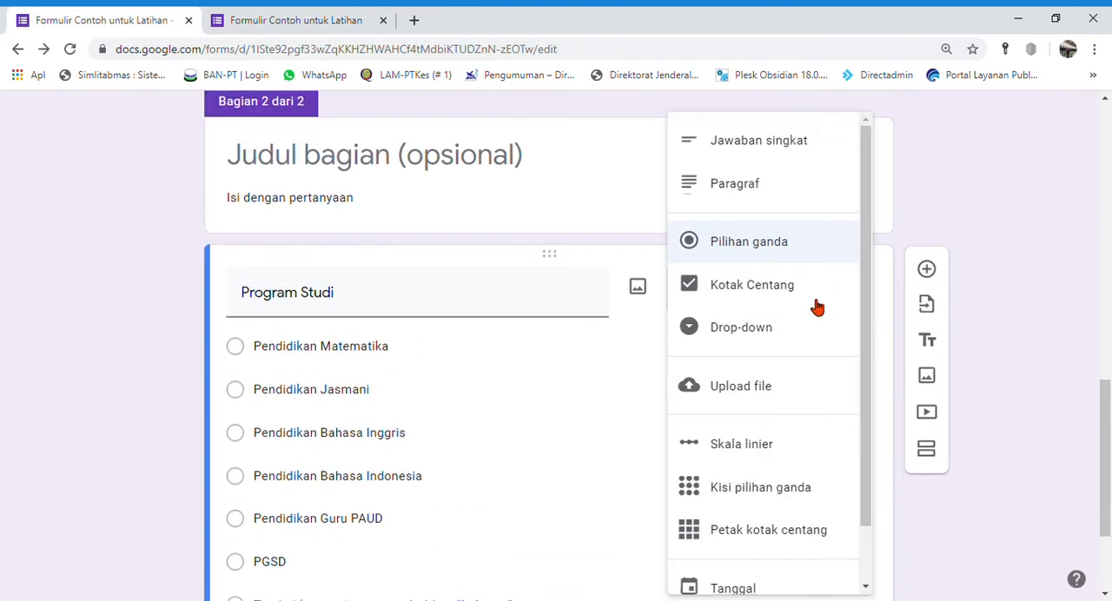
{"action": "left_click", "coordinate": [761, 343]}
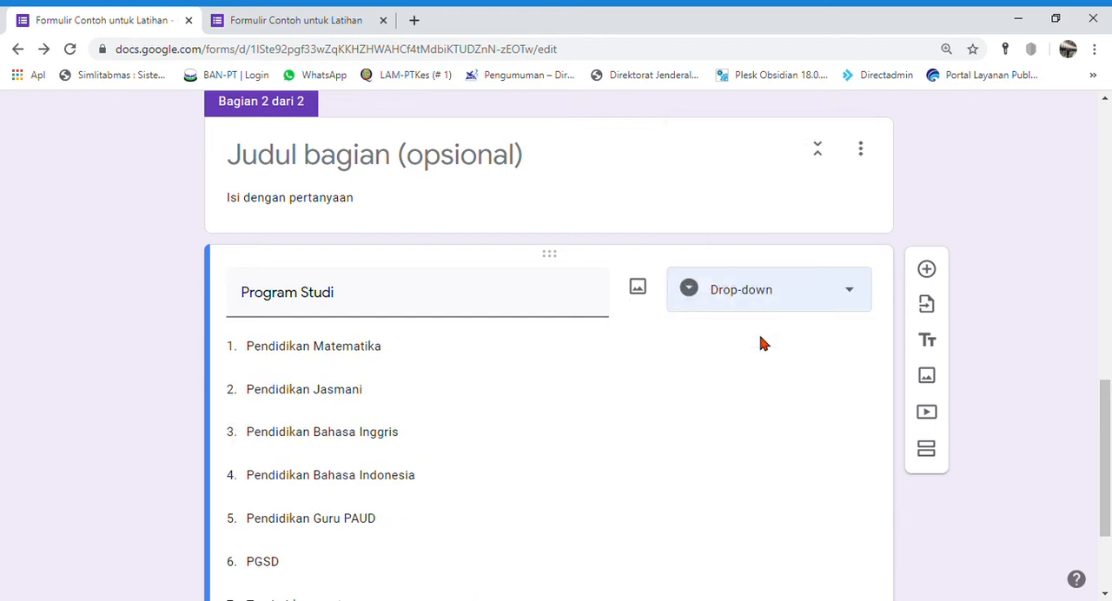
Step: Reload the form preview and enter test answers for Nama and NIM / KTP / KK
{"action": "left_click", "coordinate": [314, 20]}
{"action": "left_click", "coordinate": [69, 51]}
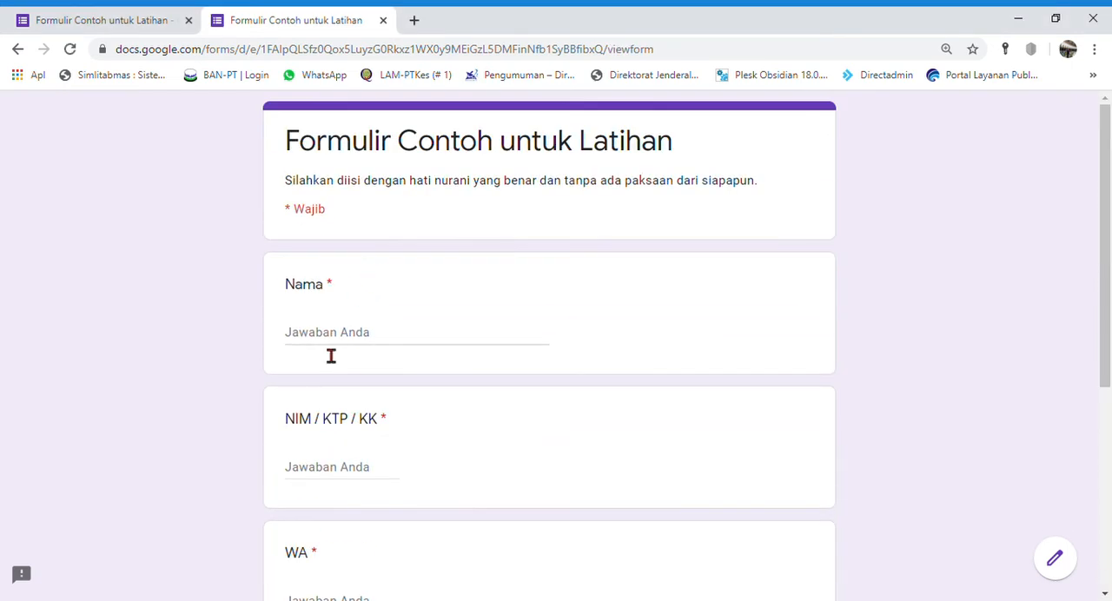
{"action": "left_click", "coordinate": [325, 333]}
{"action": "type", "text": "a"}
{"action": "left_click", "coordinate": [363, 475]}
{"action": "type", "text": "1"}
Step: Enter test answers for WA and Email in the preview and continue to the second section
{"action": "scroll", "coordinate": [367, 483], "scroll_direction": "down", "scroll_amount": 1}
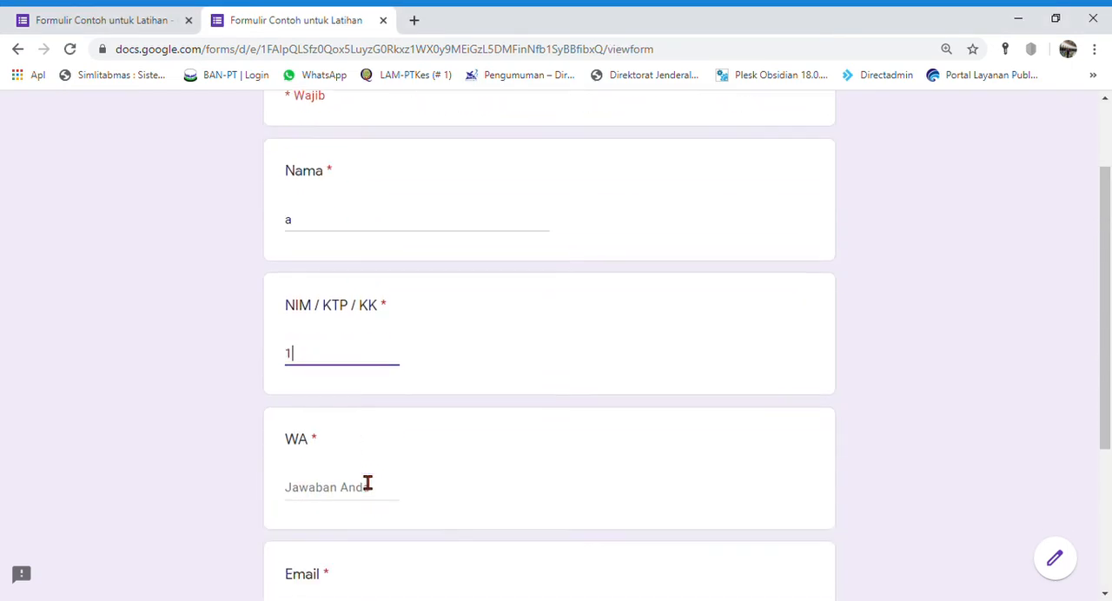
{"action": "left_click", "coordinate": [338, 437]}
{"action": "type", "text": "1"}
{"action": "scroll", "coordinate": [338, 487], "scroll_direction": "down", "scroll_amount": 2}
{"action": "left_click", "coordinate": [333, 383]}
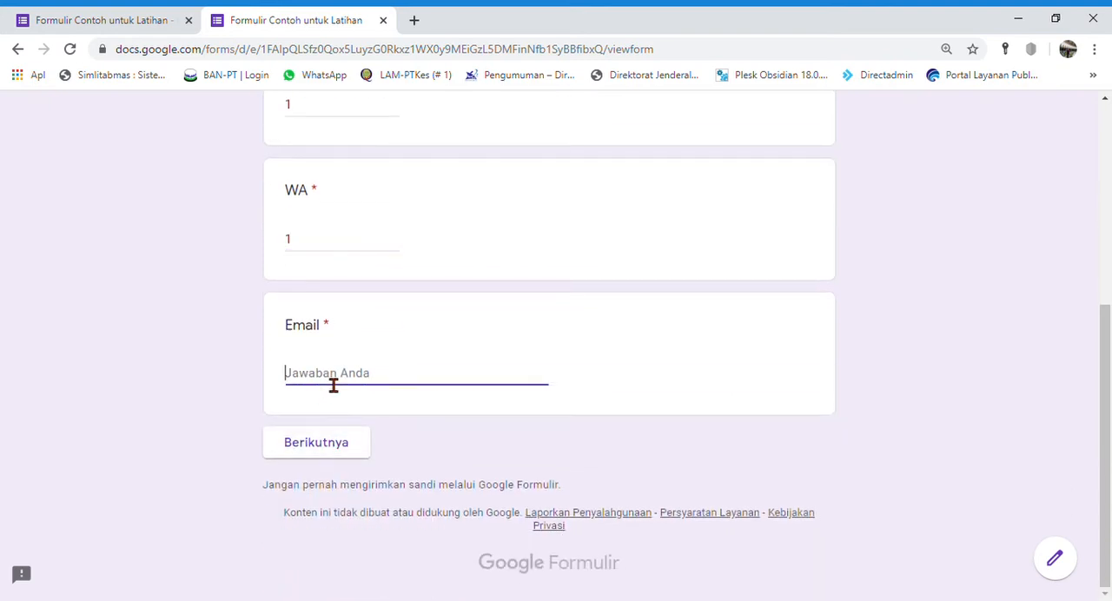
{"action": "type", "text": "a@s.co"}
{"action": "left_click", "coordinate": [355, 452]}
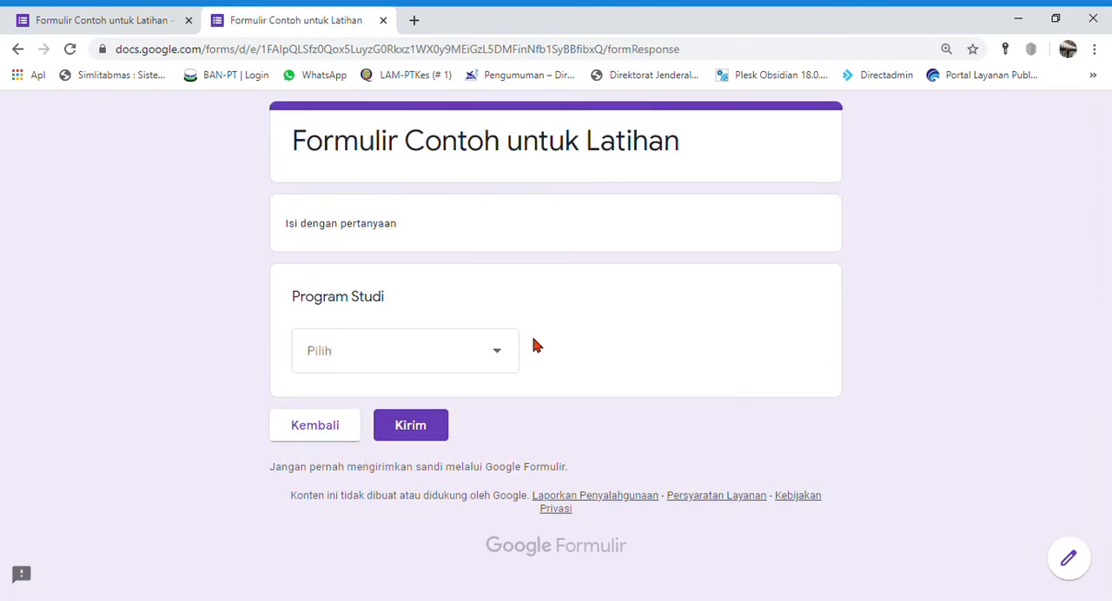
Step: Inspect the choices of the "Program Studi" drop-down in the preview, then return to the form editor
{"action": "left_click", "coordinate": [493, 354]}
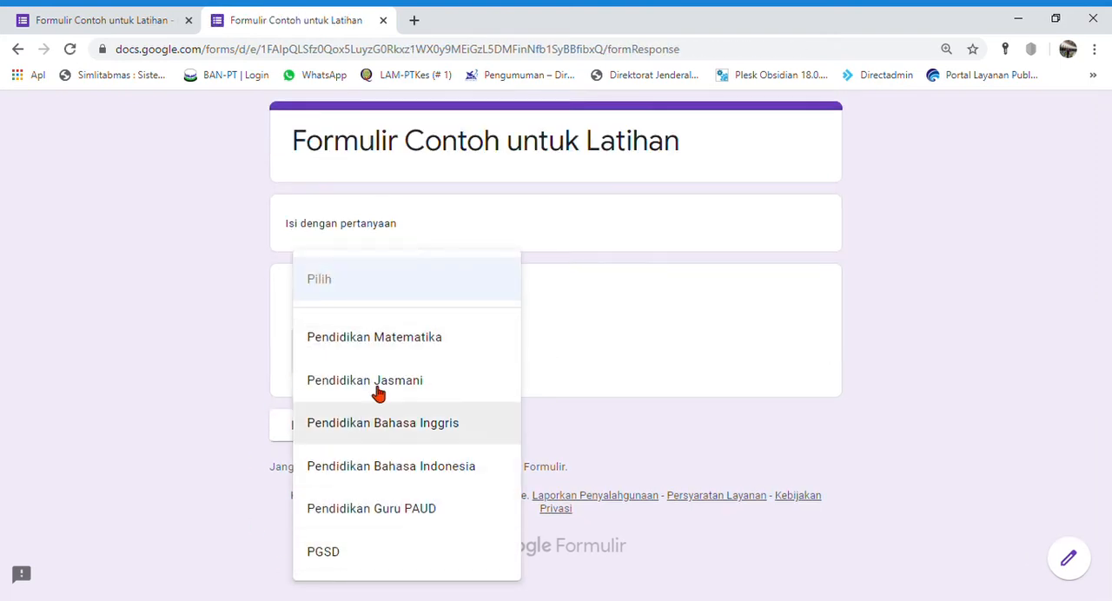
{"action": "left_click", "coordinate": [200, 343]}
{"action": "left_click", "coordinate": [155, 20]}
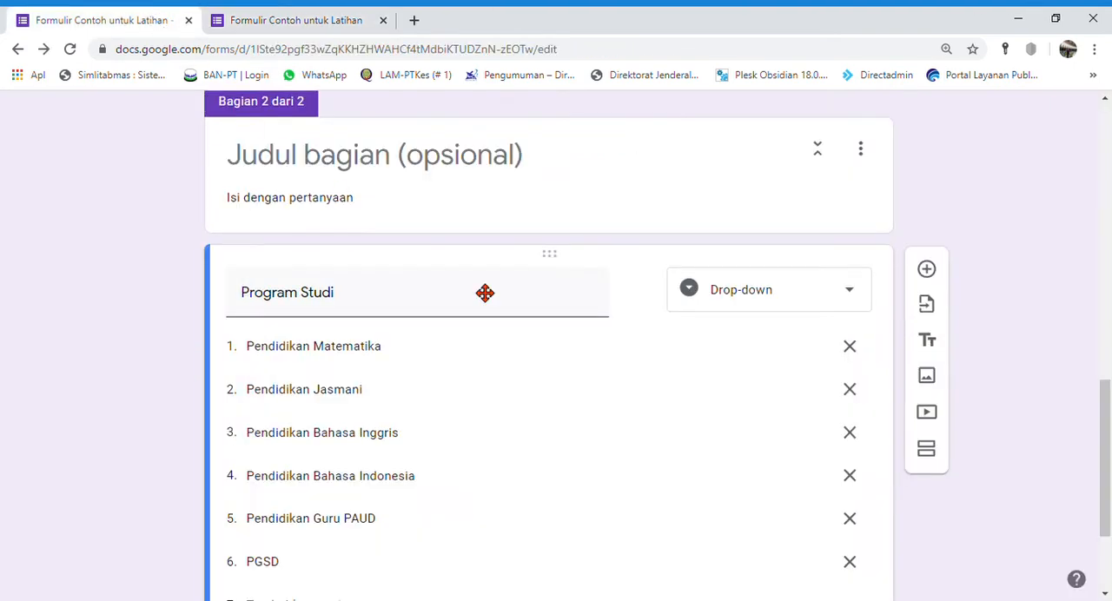
Step: Look over the answer types for "Program Studi" without changing the type, and close the form preview
{"action": "left_click", "coordinate": [786, 289]}
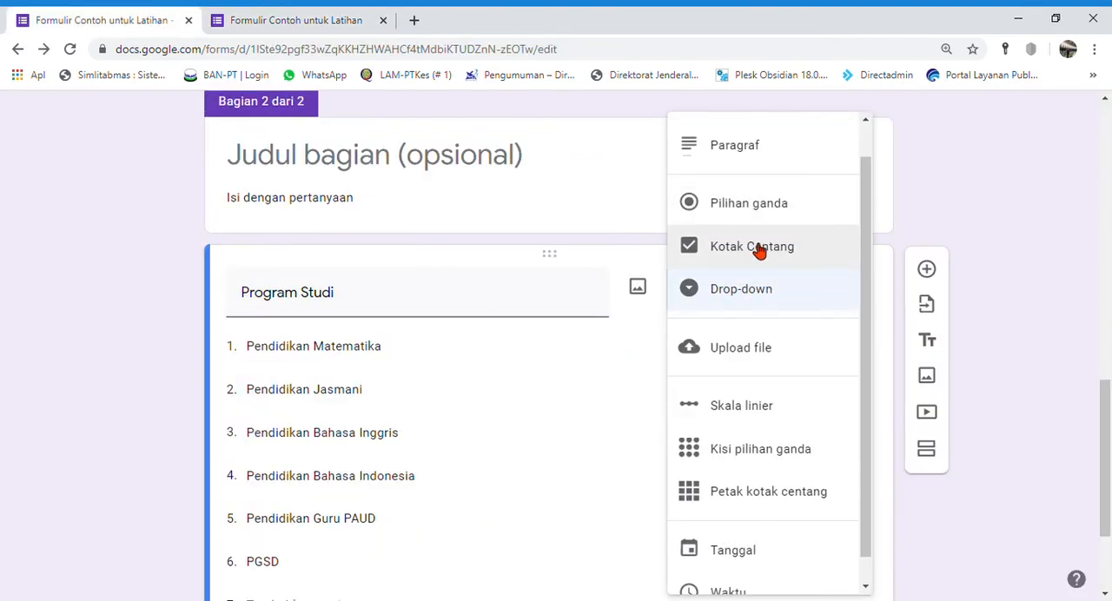
{"action": "left_click", "coordinate": [941, 327]}
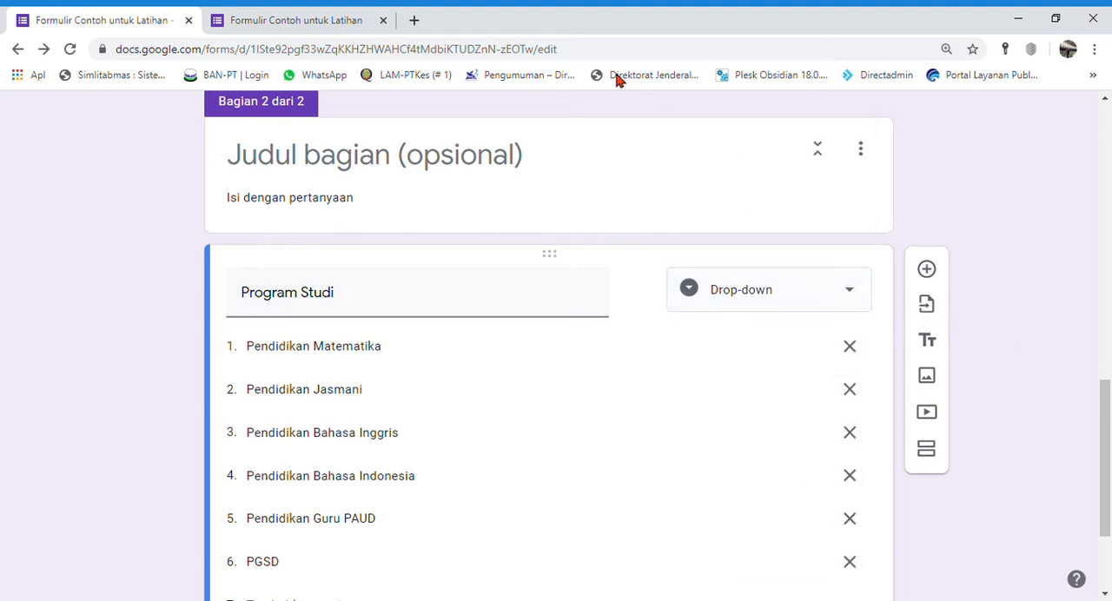
{"action": "left_click", "coordinate": [386, 24]}
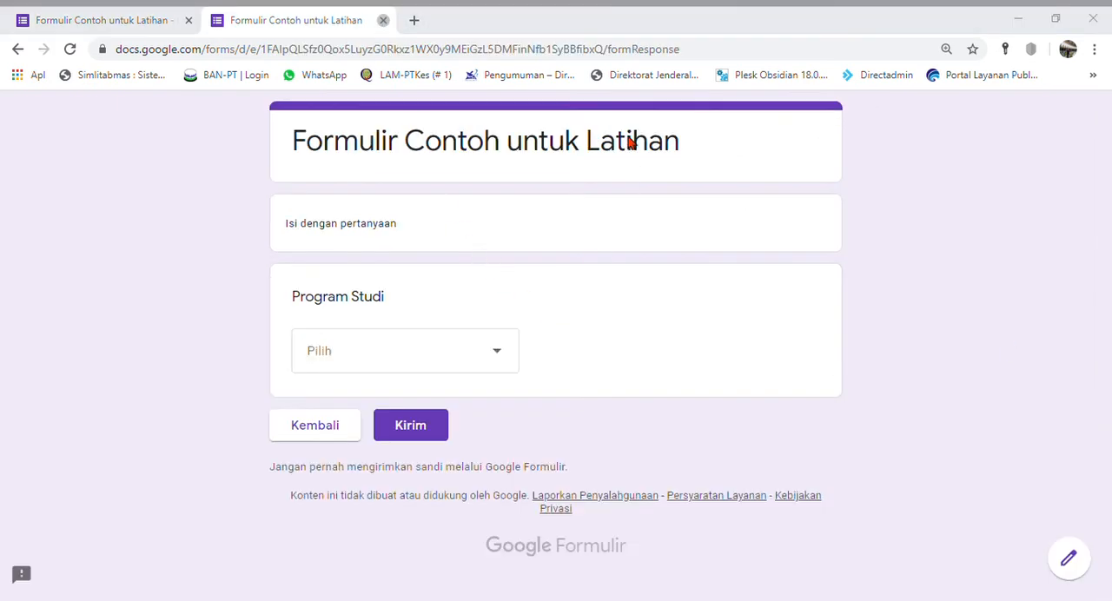
{"action": "left_click", "coordinate": [383, 20]}
{"action": "scroll", "coordinate": [390, 276], "scroll_direction": "down", "scroll_amount": 2}
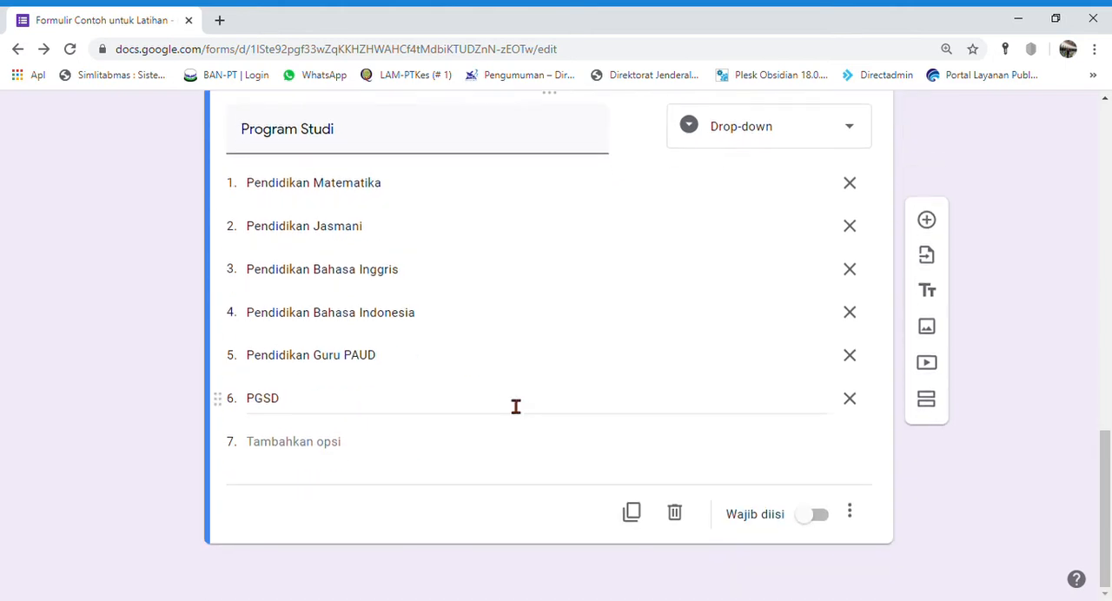
Step: Make the "Program Studi" question required
{"action": "left_click", "coordinate": [818, 517]}
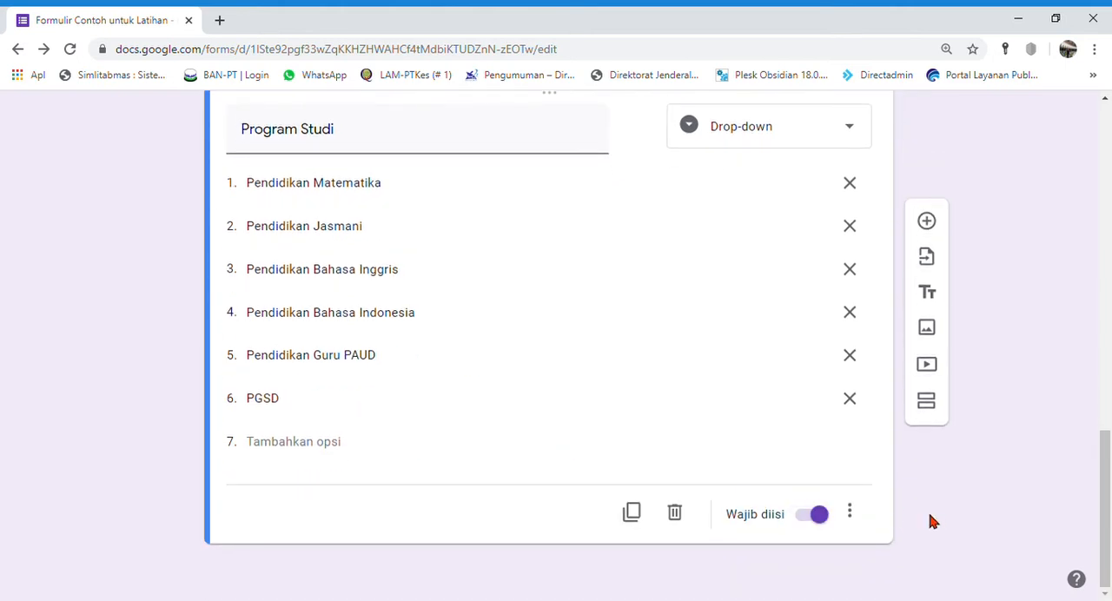
{"action": "scroll", "coordinate": [931, 521], "scroll_direction": "up", "scroll_amount": 5}
{"action": "scroll", "coordinate": [931, 521], "scroll_direction": "down", "scroll_amount": 5}
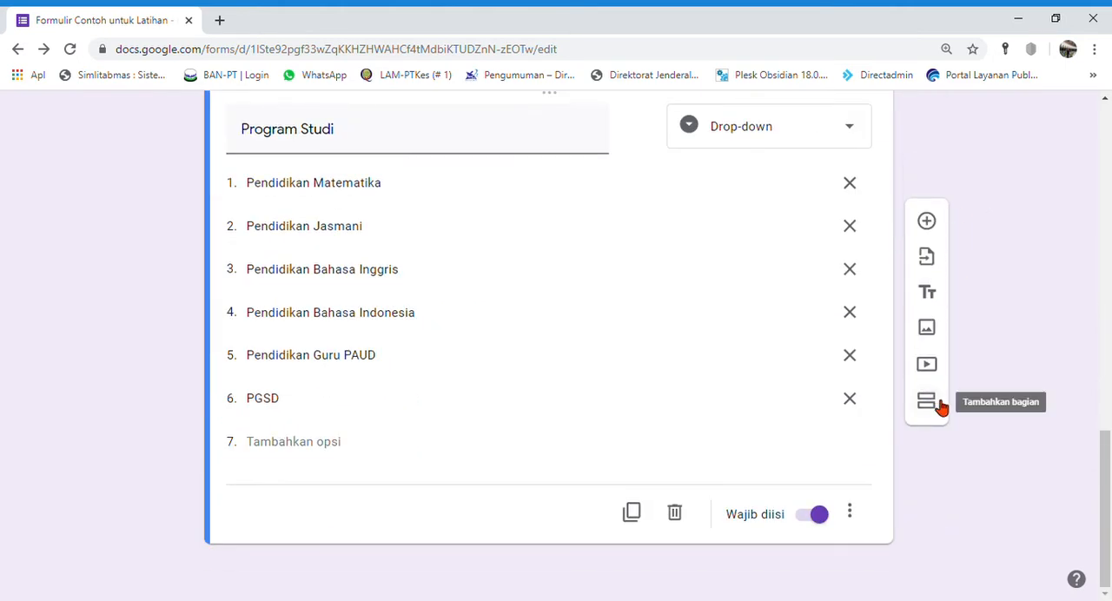
Step: Add a third section after the "Program Studi" question and clear its default title
{"action": "left_click", "coordinate": [940, 406]}
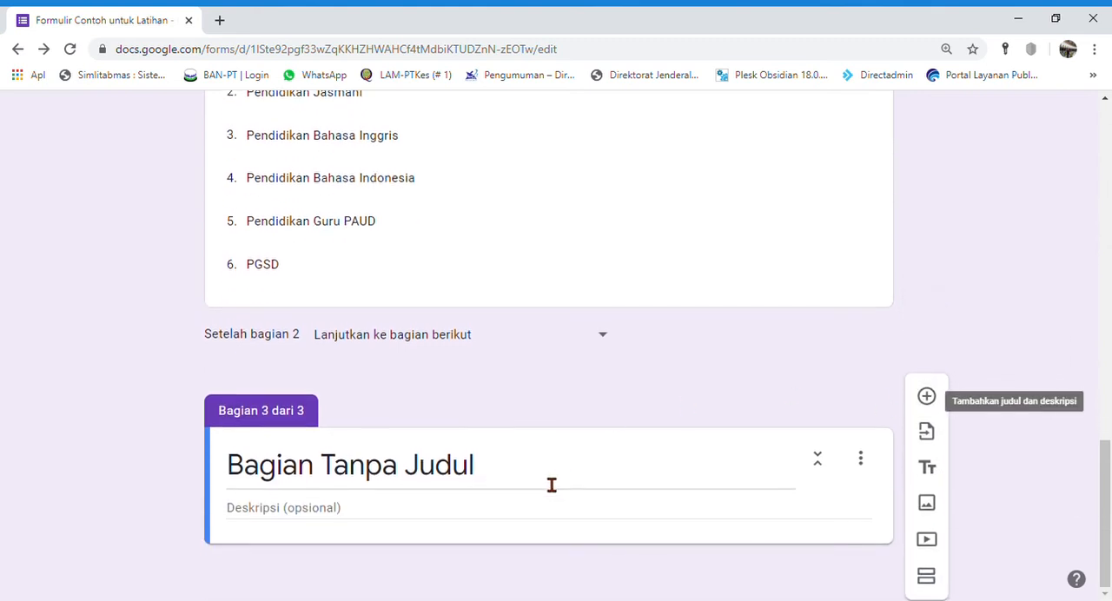
{"action": "left_click", "coordinate": [551, 484]}
{"action": "key", "text": "BackSpace"}
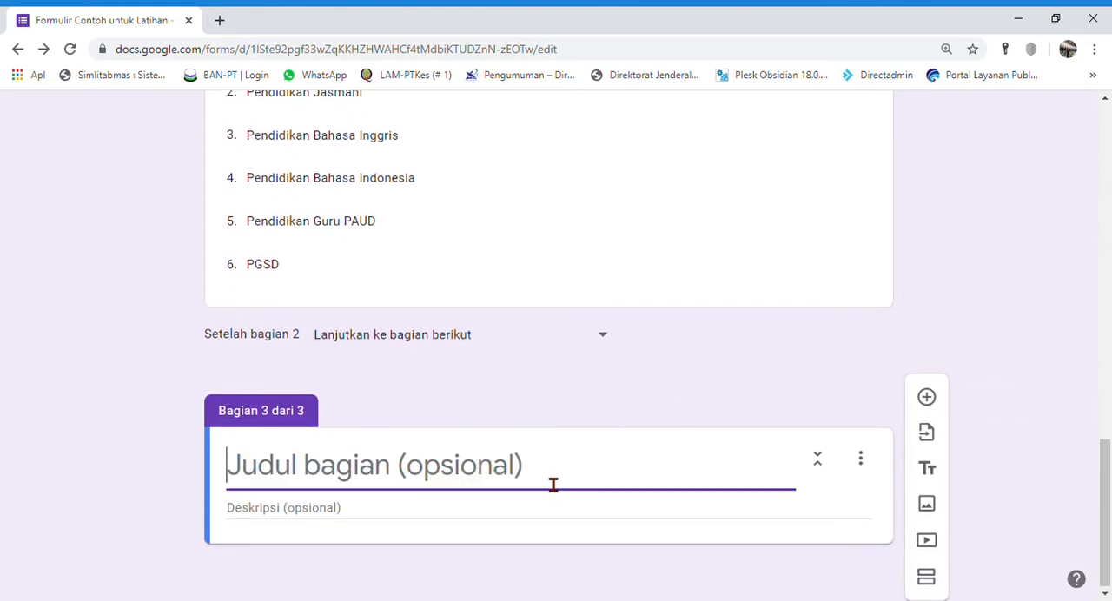
{"action": "left_click", "coordinate": [148, 543]}
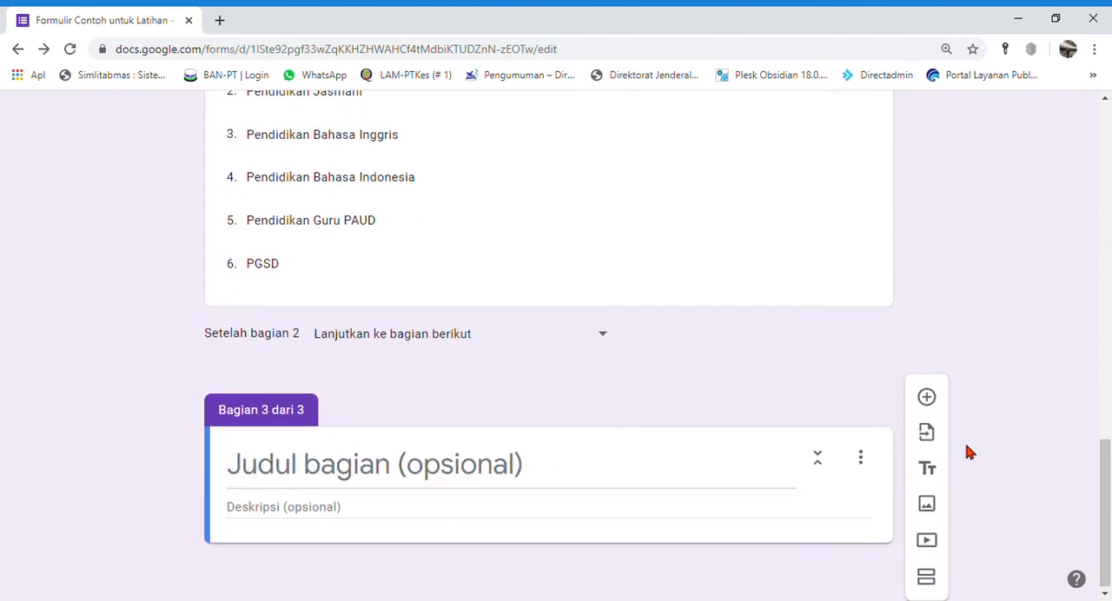
Step: Add the multiple-choice question "Apakah anda ingin menikah dengan saya?" to section 3 with the options "Ya" and "Tidak"
{"action": "left_click", "coordinate": [927, 398]}
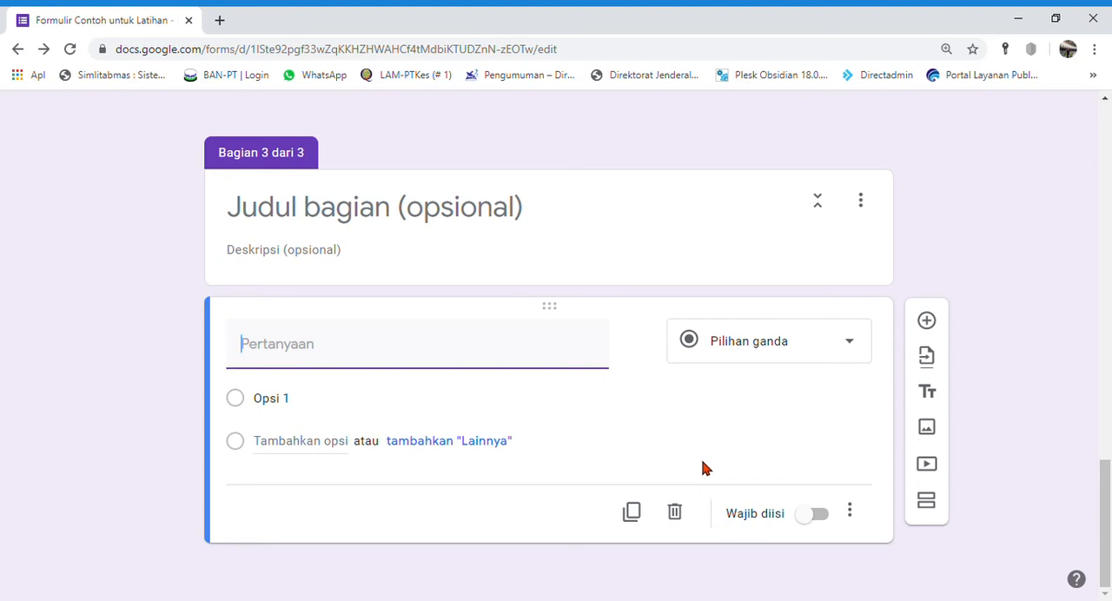
{"action": "type", "text": "Ap"}
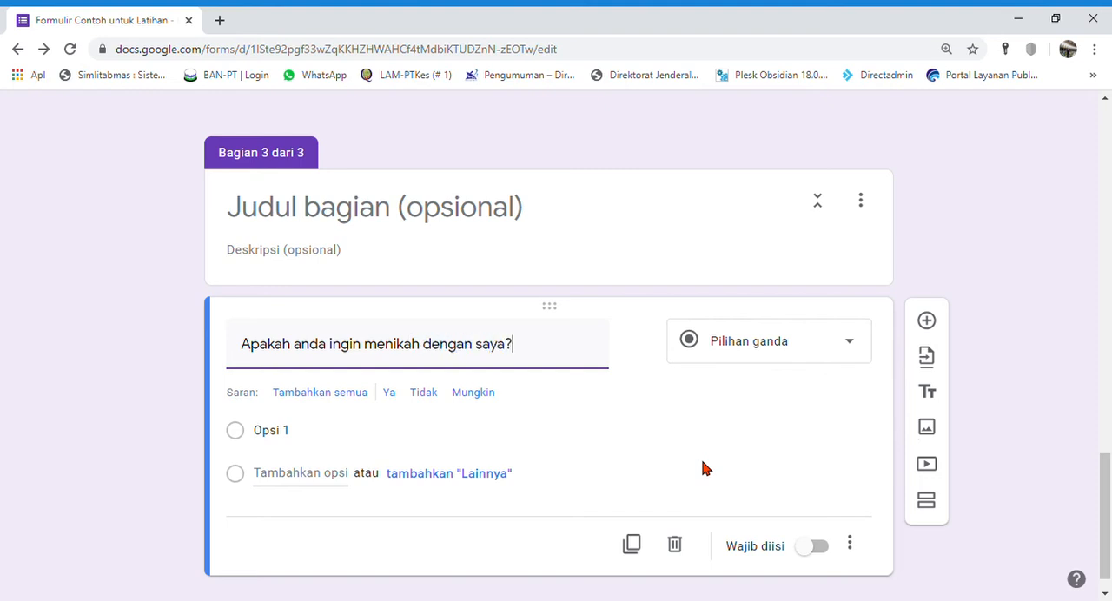
{"action": "left_click", "coordinate": [297, 443]}
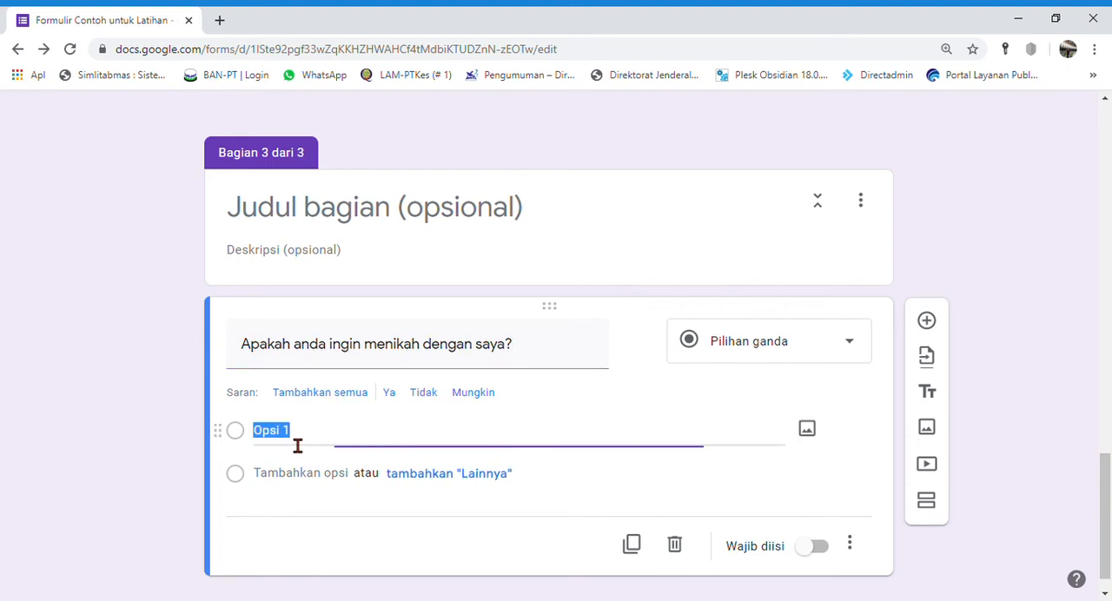
{"action": "type", "text": "Ya"}
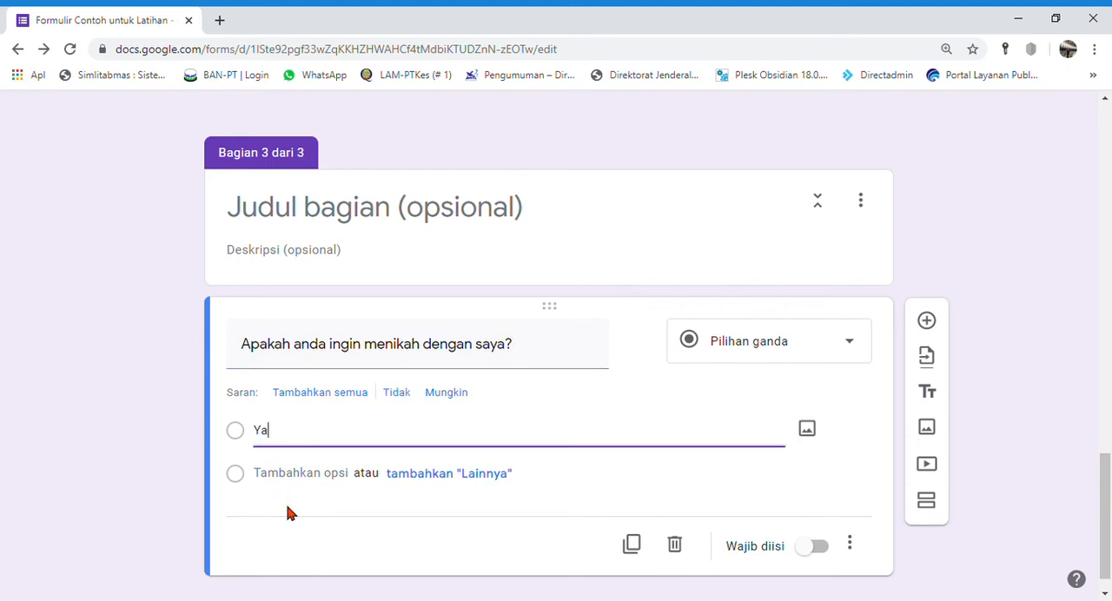
{"action": "left_click", "coordinate": [164, 485]}
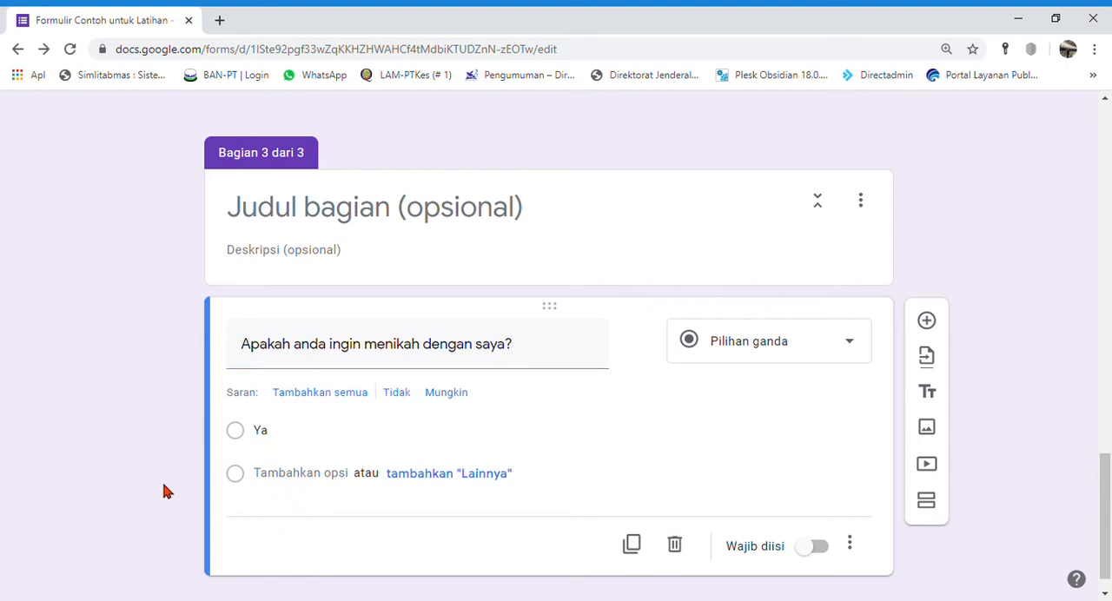
{"action": "left_click", "coordinate": [324, 476]}
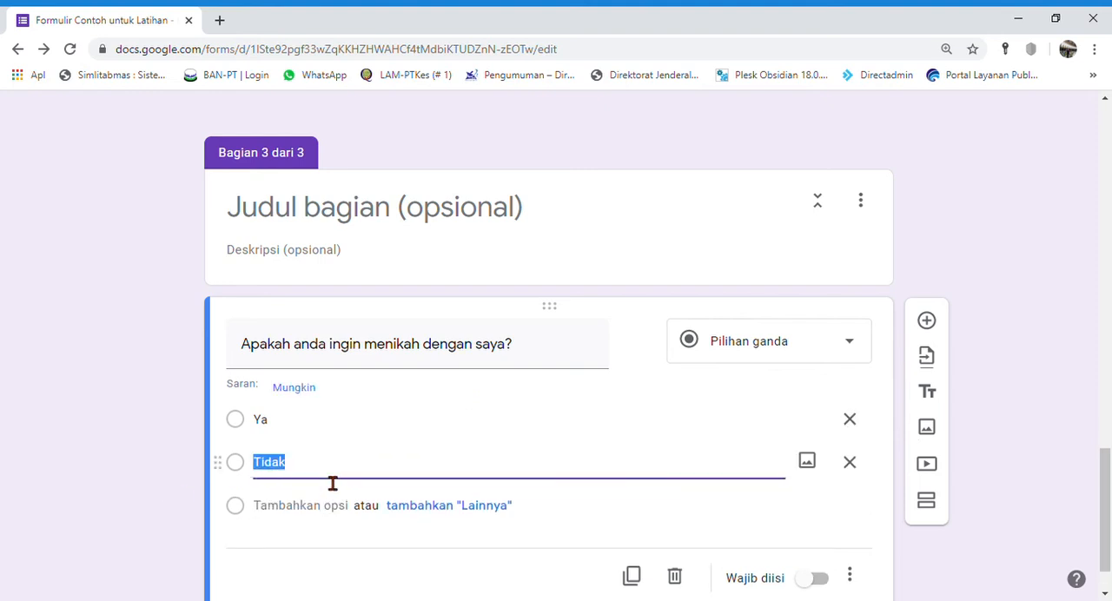
{"action": "type", "text": "Tidak"}
{"action": "left_click", "coordinate": [190, 531]}
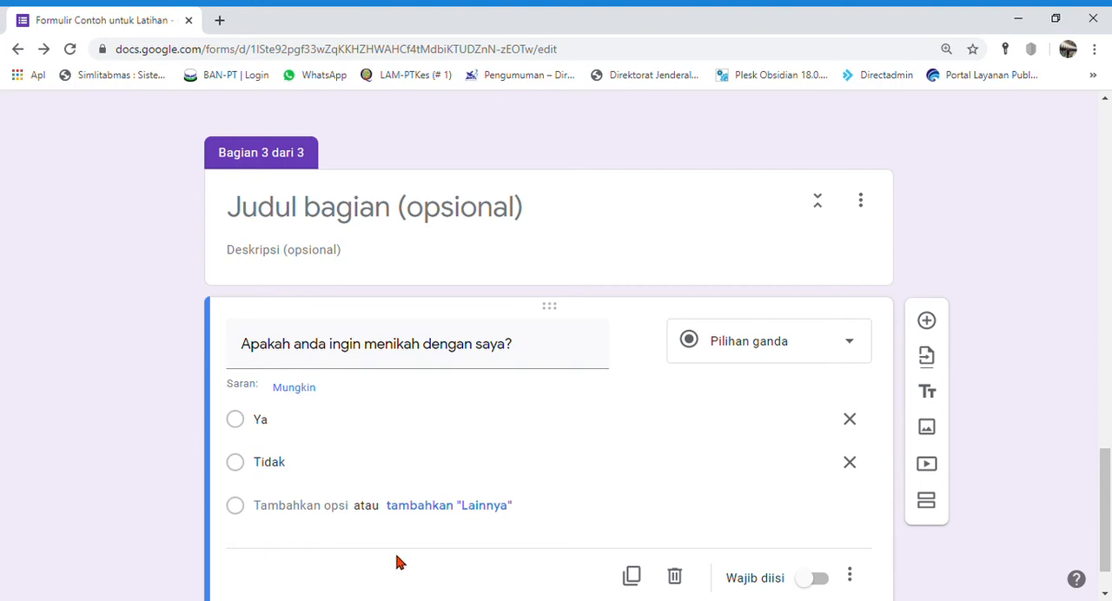
Step: Make the marriage question required and let its answers determine which section opens
{"action": "scroll", "coordinate": [655, 555], "scroll_direction": "down", "scroll_amount": 1}
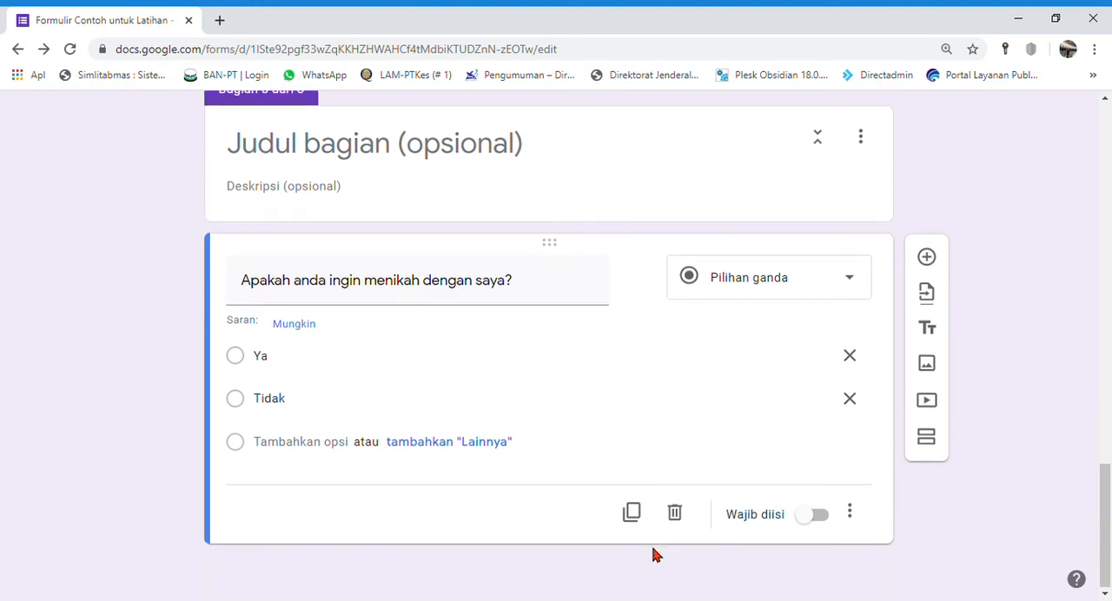
{"action": "left_click", "coordinate": [817, 518]}
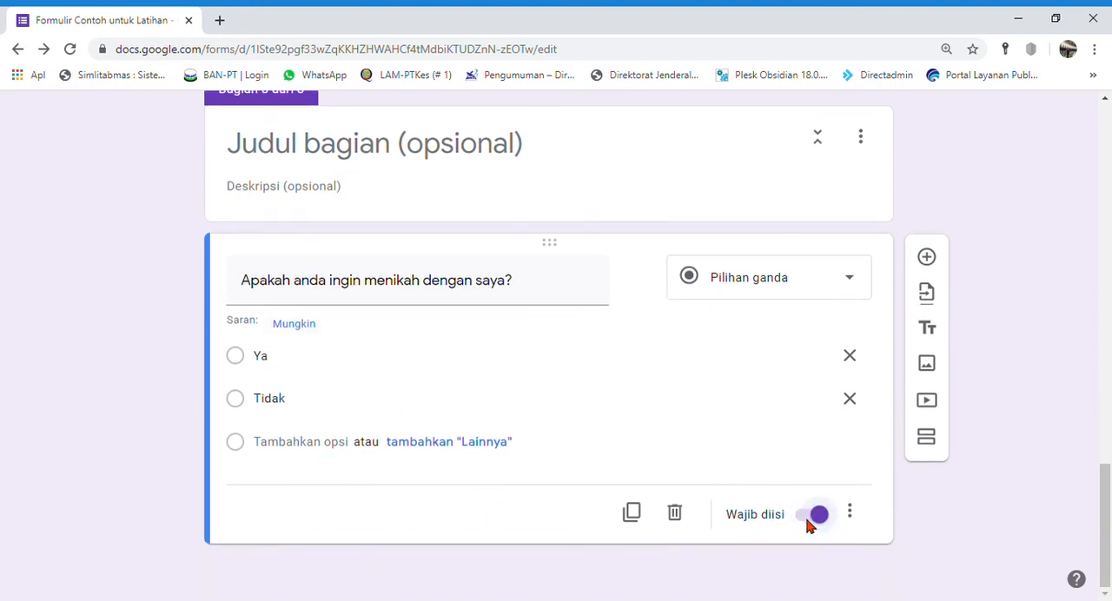
{"action": "left_click", "coordinate": [850, 513]}
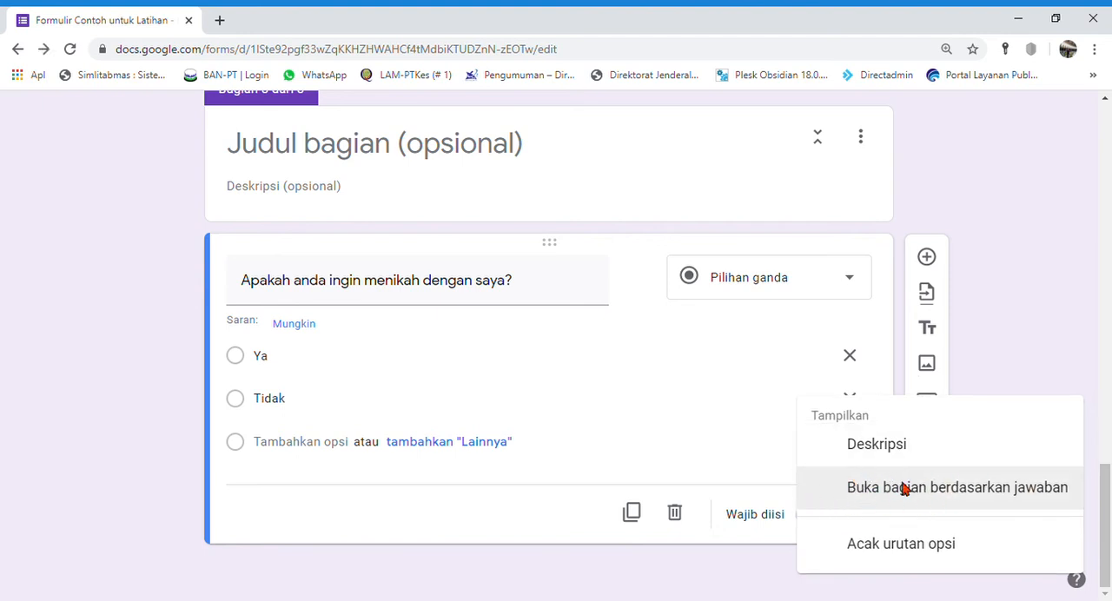
{"action": "left_click", "coordinate": [905, 489]}
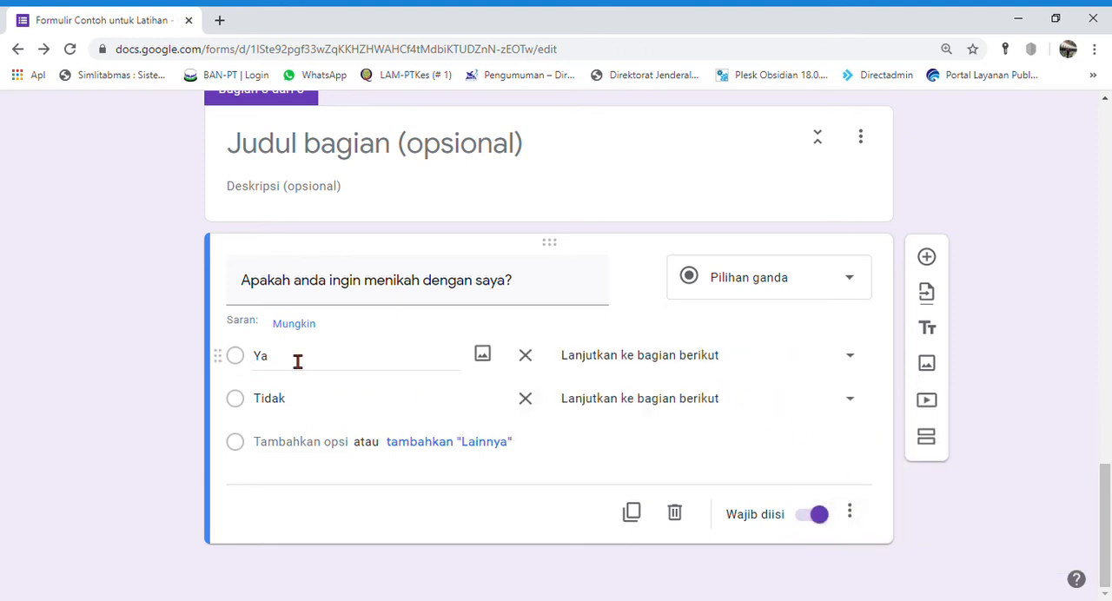
Step: Review the destination sections for the answer "Ya" and set it to "Kirim formulir"
{"action": "left_click", "coordinate": [853, 357]}
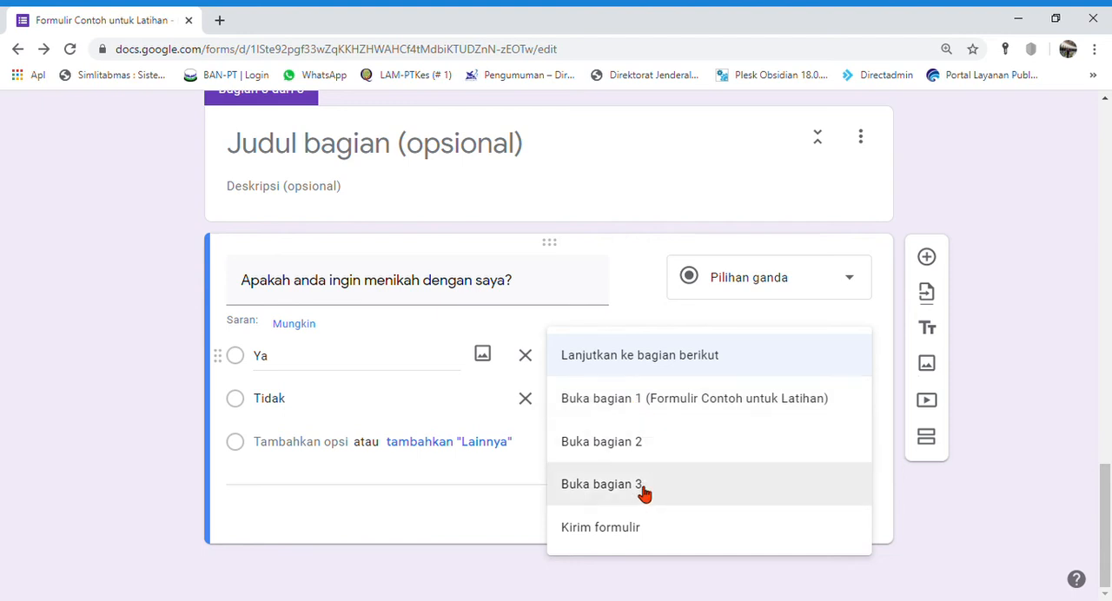
{"action": "scroll", "coordinate": [641, 492], "scroll_direction": "up", "scroll_amount": 2}
{"action": "scroll", "coordinate": [641, 486], "scroll_direction": "down", "scroll_amount": 1}
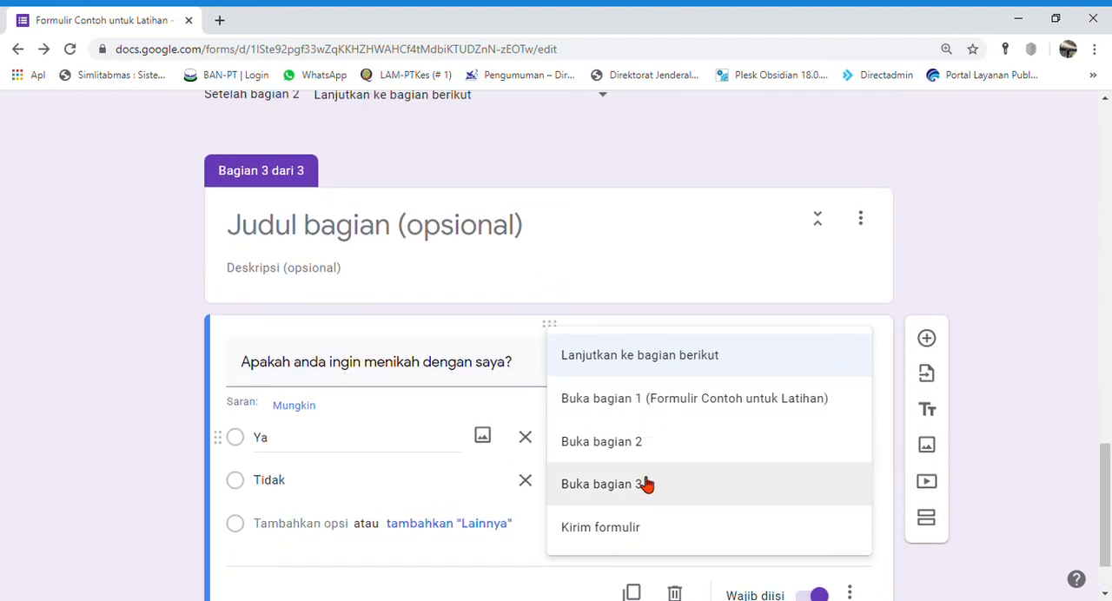
{"action": "scroll", "coordinate": [644, 448], "scroll_direction": "up", "scroll_amount": 6}
{"action": "scroll", "coordinate": [648, 450], "scroll_direction": "up", "scroll_amount": 2}
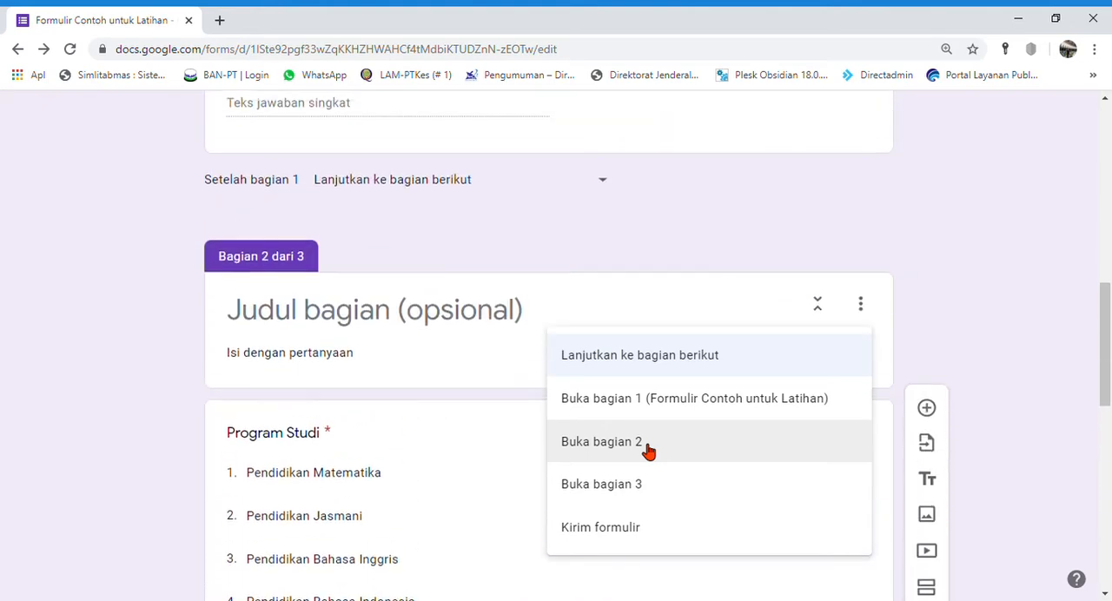
{"action": "scroll", "coordinate": [354, 449], "scroll_direction": "down", "scroll_amount": 2}
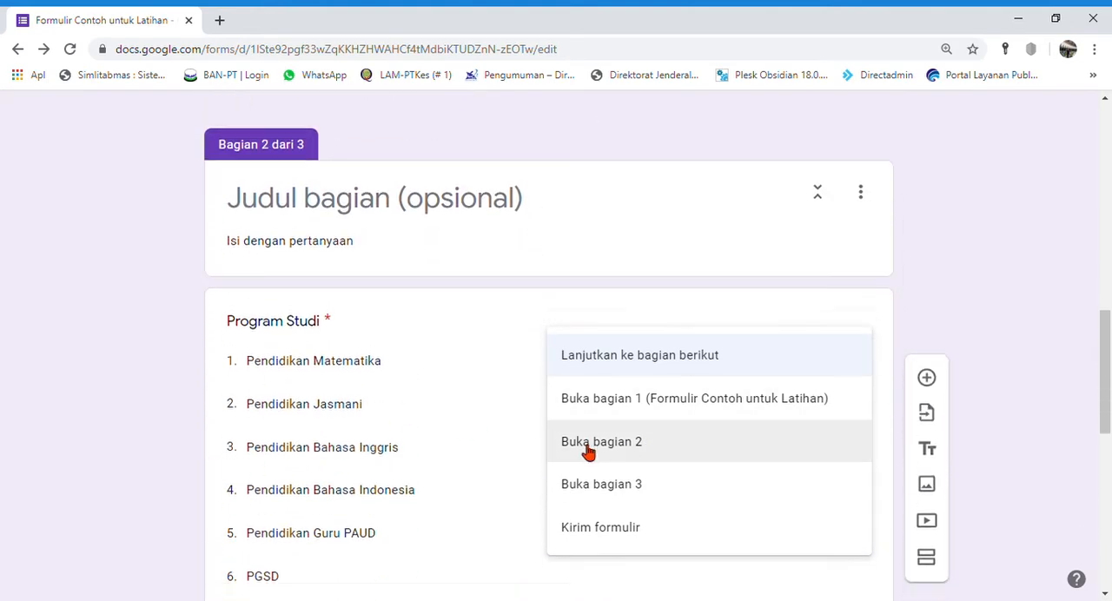
{"action": "scroll", "coordinate": [588, 452], "scroll_direction": "down", "scroll_amount": 6}
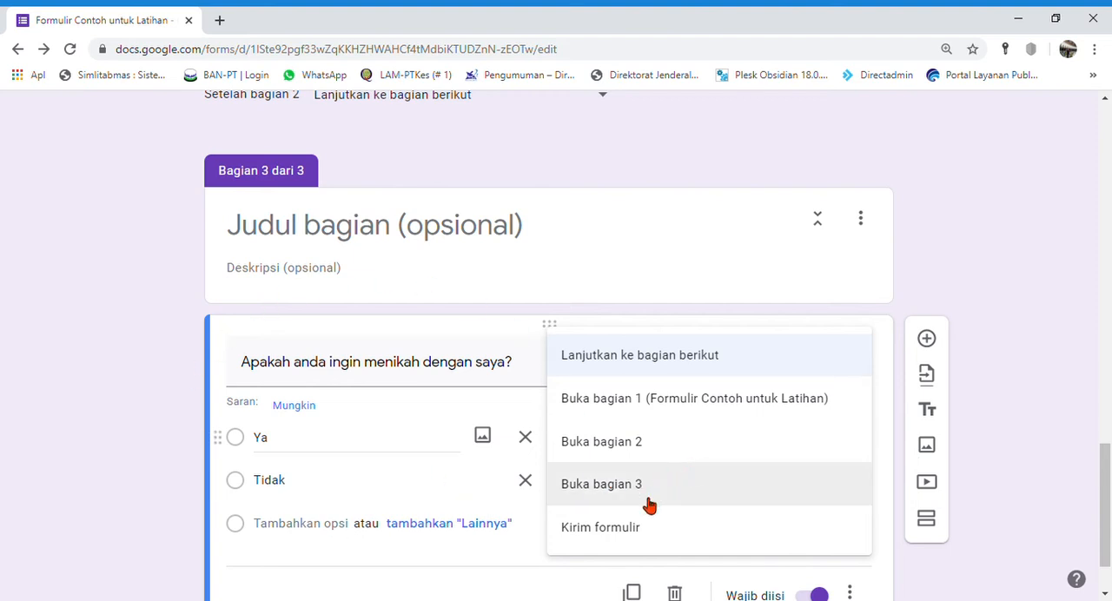
{"action": "left_click", "coordinate": [640, 528]}
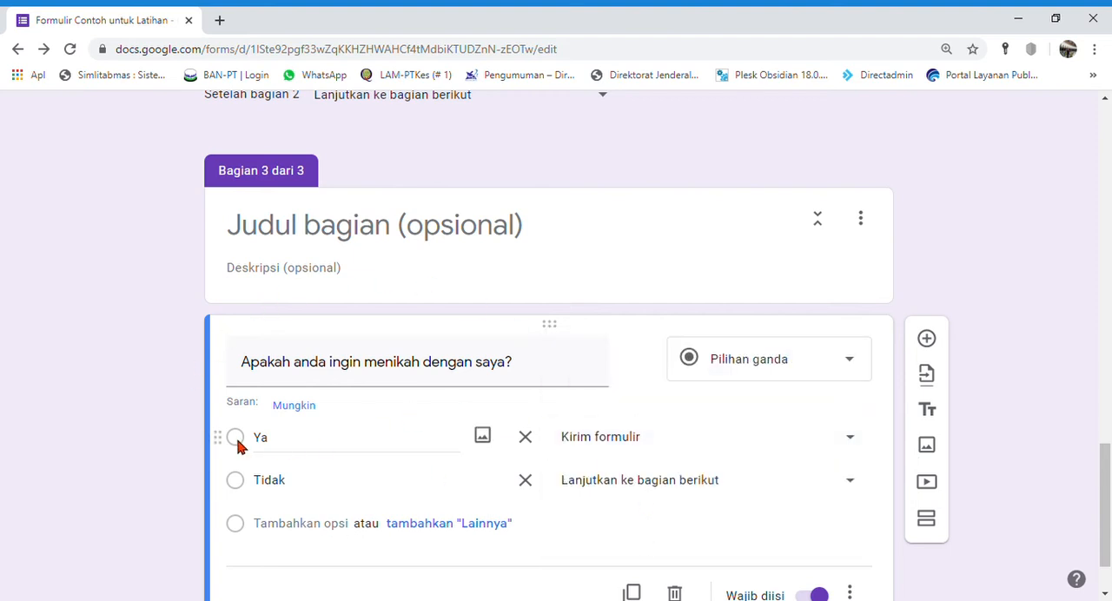
Step: Add a fourth section after the marriage question, with "Alasan" as both its title and description
{"action": "scroll", "coordinate": [770, 513], "scroll_direction": "down", "scroll_amount": 1}
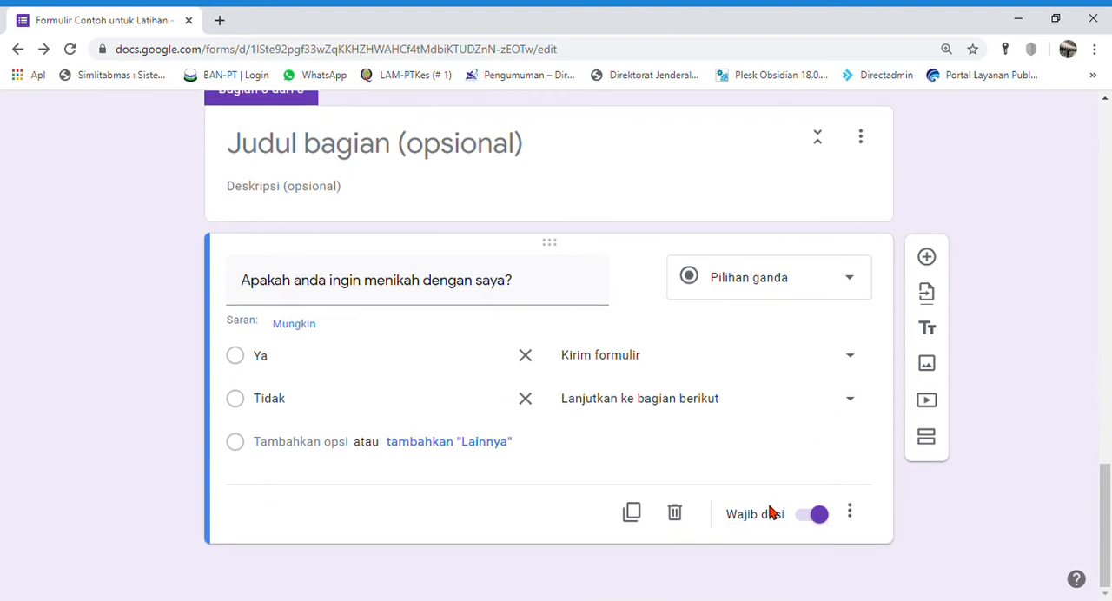
{"action": "left_click", "coordinate": [936, 445]}
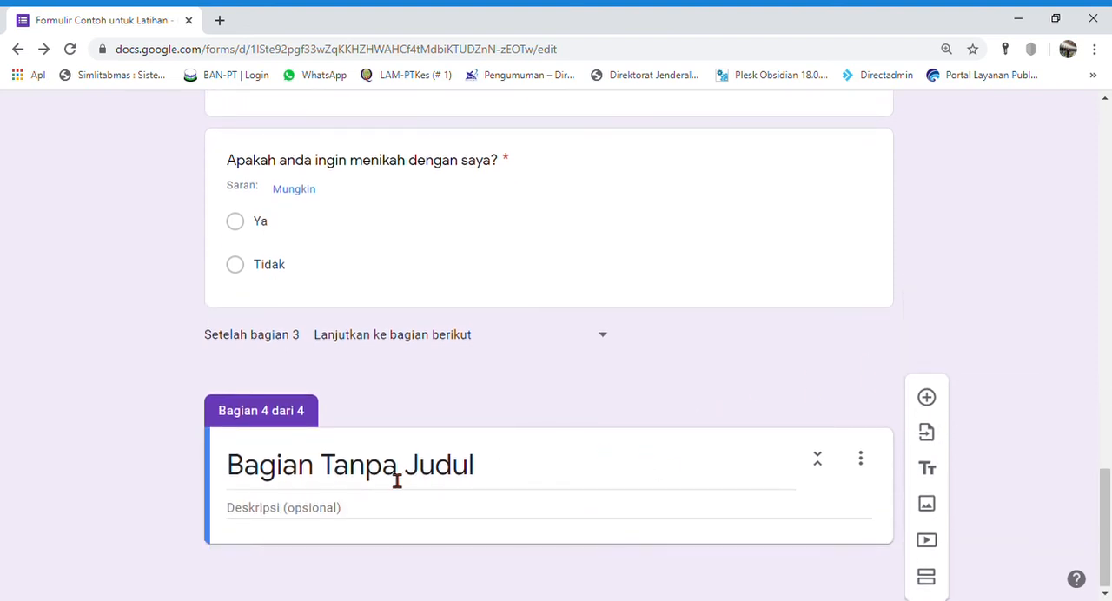
{"action": "key", "text": "BackSpace"}
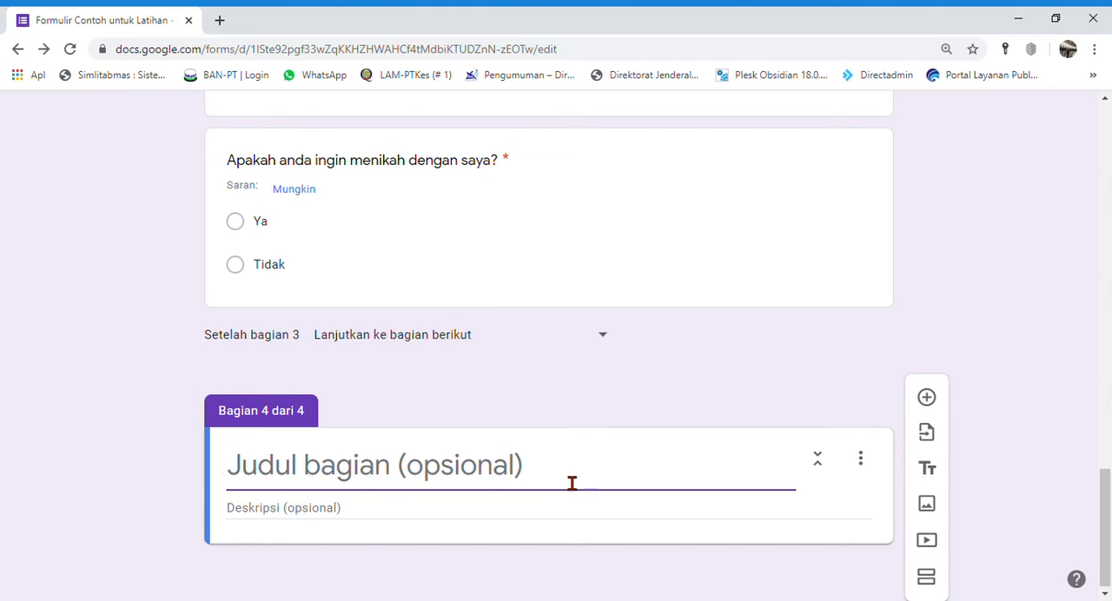
{"action": "type", "text": "Alasan"}
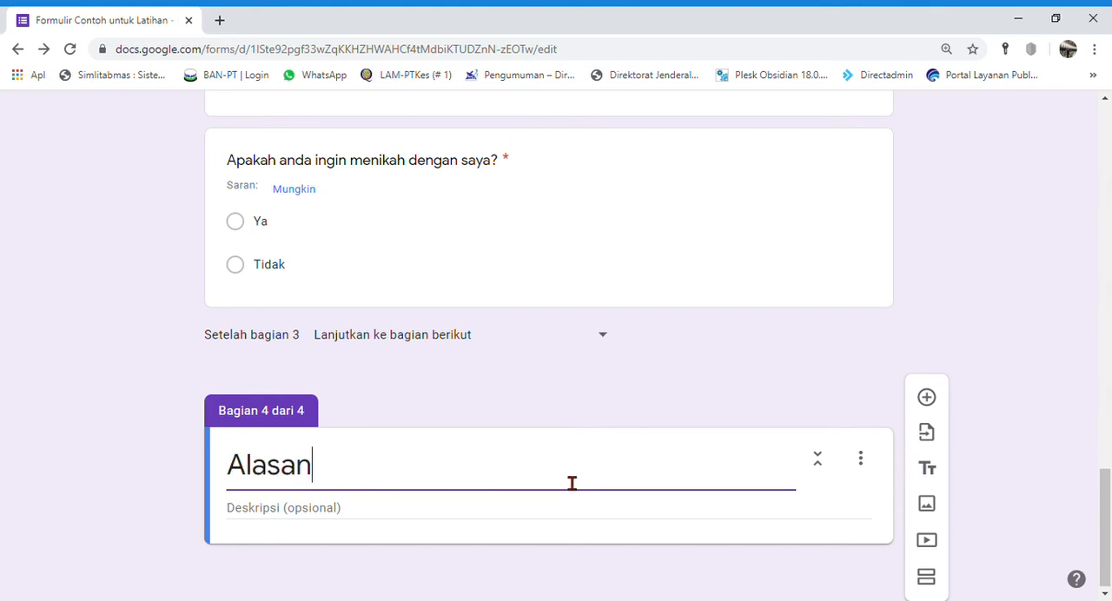
{"action": "key", "text": "ctrl+a"}
{"action": "key", "text": "ctrl+c"}
{"action": "key", "text": "Tab"}
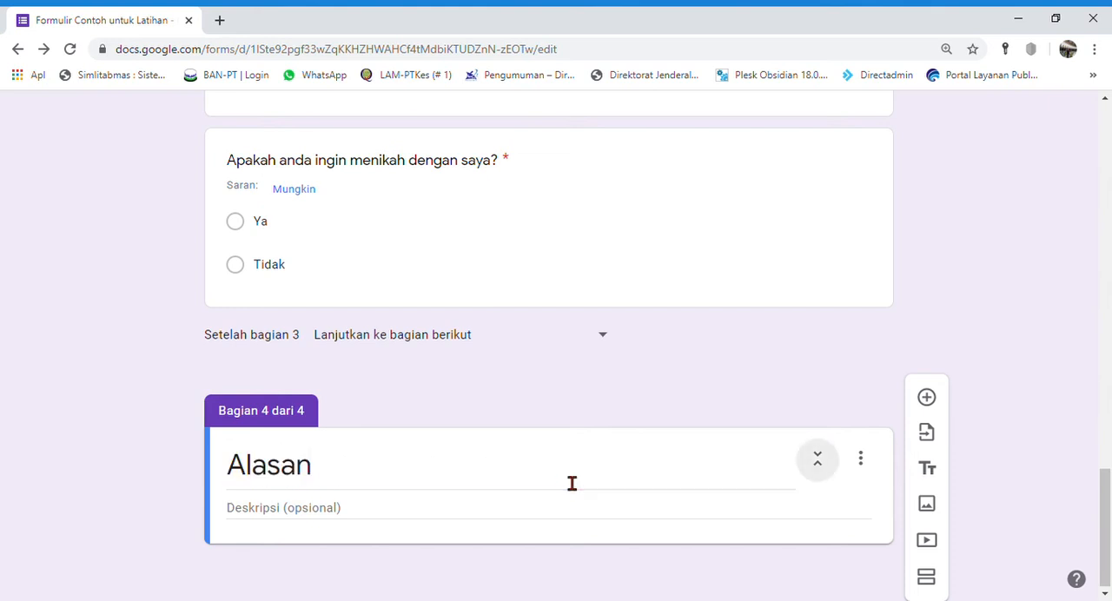
{"action": "left_click", "coordinate": [438, 524]}
{"action": "key", "text": "ctrl+v"}
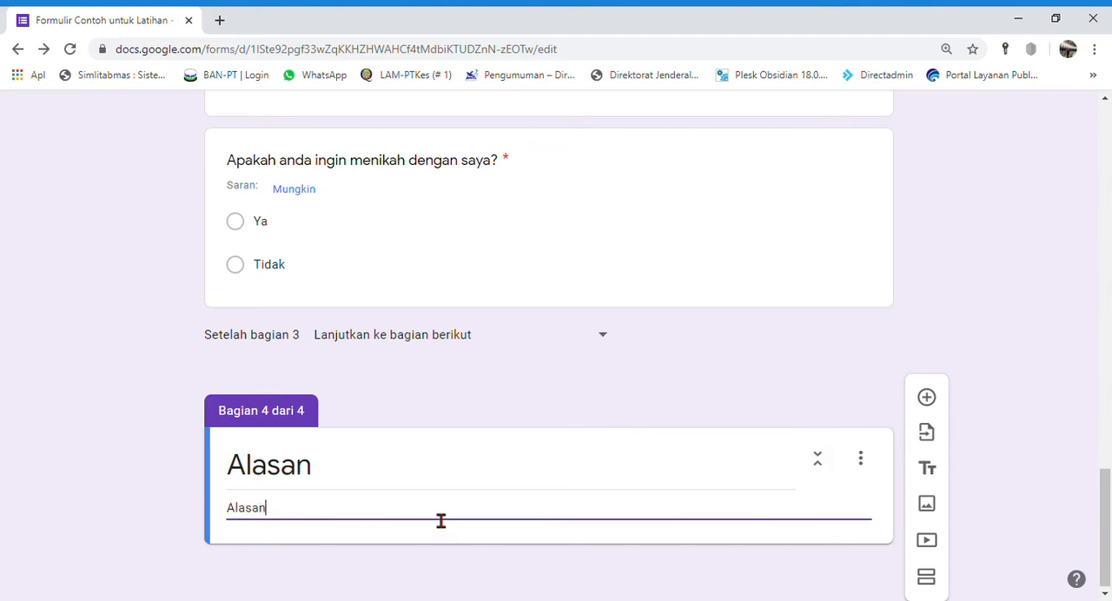
{"action": "left_click", "coordinate": [1053, 473]}
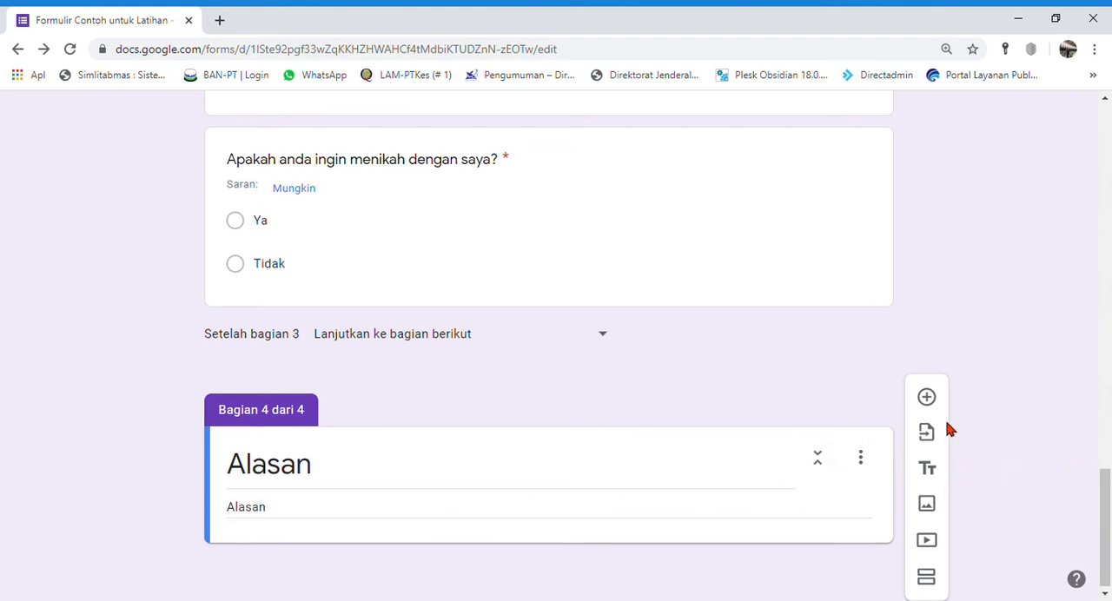
Step: Add the required question "Alasan tidak mau kenapa ya?" to the "Alasan" section with the answer type Paragraf
{"action": "left_click", "coordinate": [926, 397]}
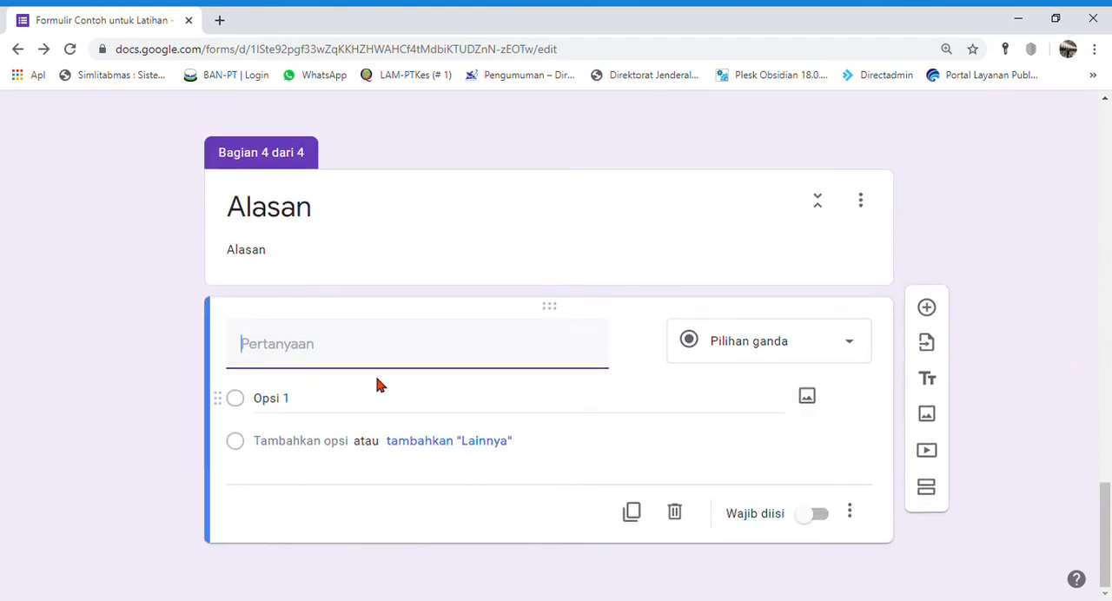
{"action": "type", "text": "Alasan tidak mau kenapa ya?"}
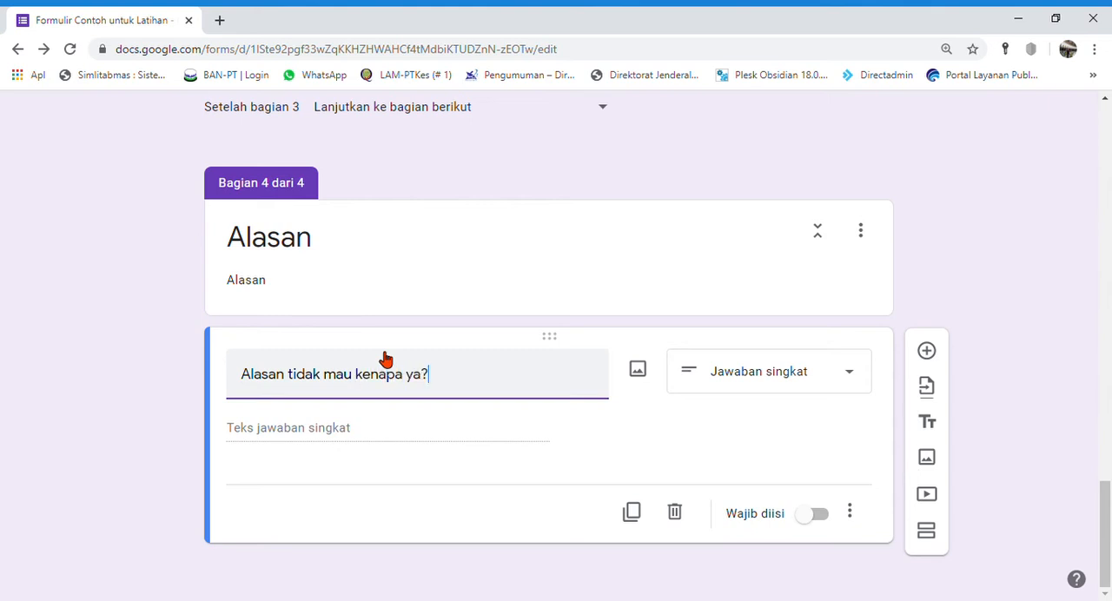
{"action": "left_click", "coordinate": [788, 380]}
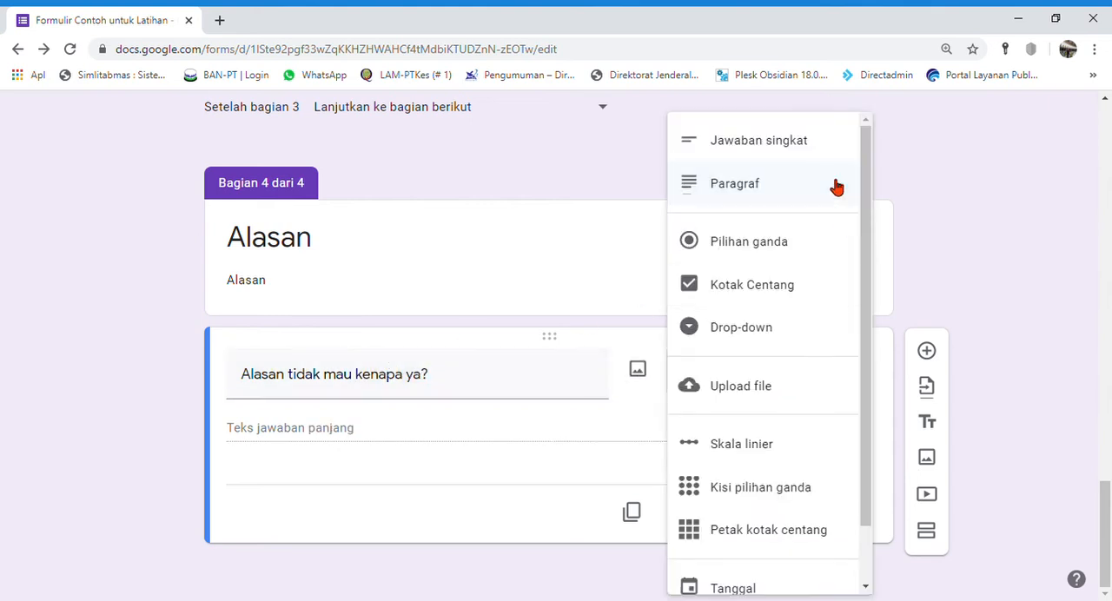
{"action": "left_click", "coordinate": [748, 190]}
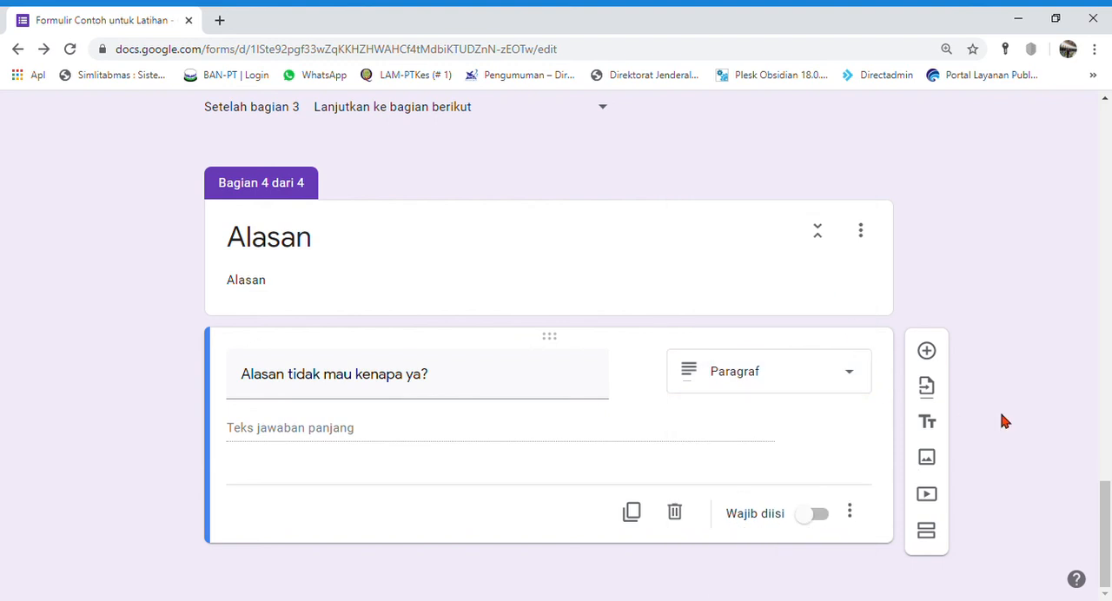
{"action": "left_click", "coordinate": [820, 513]}
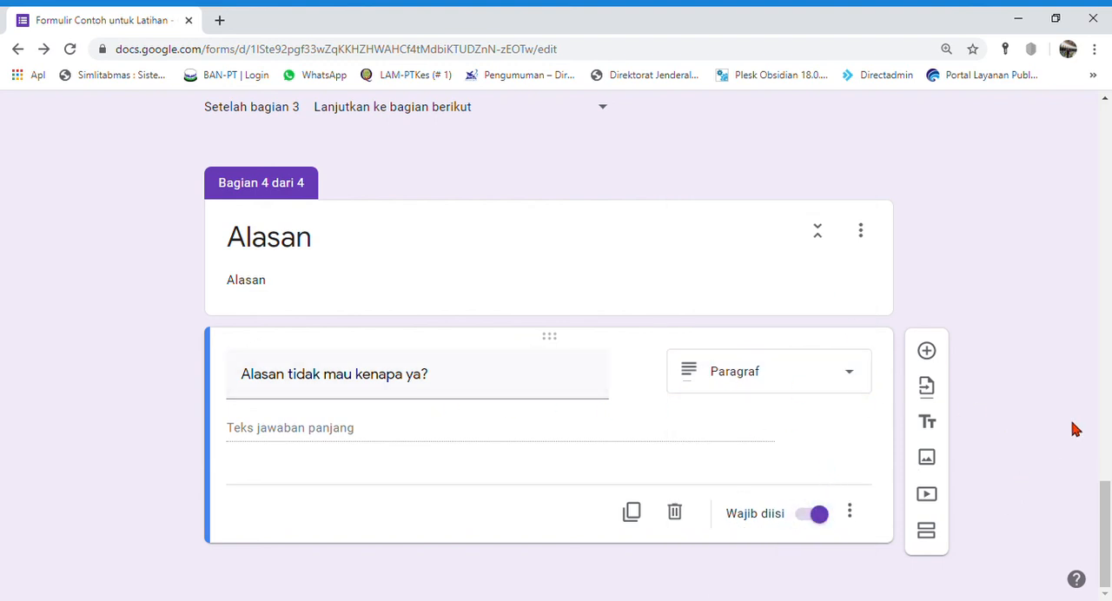
{"action": "scroll", "coordinate": [1046, 449], "scroll_direction": "up", "scroll_amount": 5}
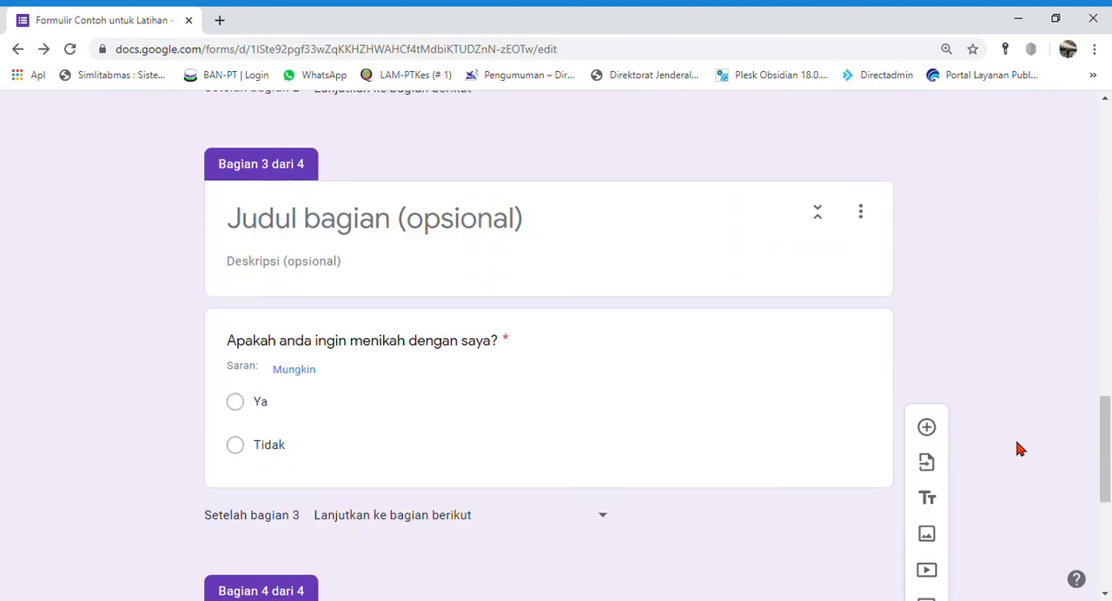
Step: Set the answer "Tidak" of the marriage question to open section 4 (Alasan)
{"action": "left_click", "coordinate": [293, 462]}
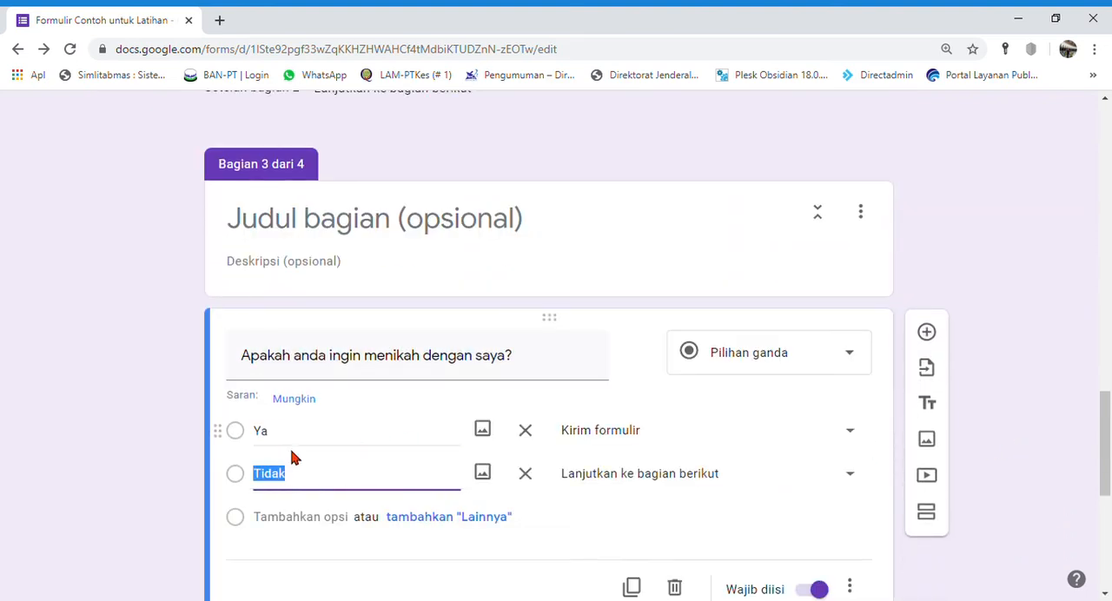
{"action": "scroll", "coordinate": [866, 251], "scroll_direction": "down", "scroll_amount": 4}
{"action": "scroll", "coordinate": [773, 313], "scroll_direction": "up", "scroll_amount": 3}
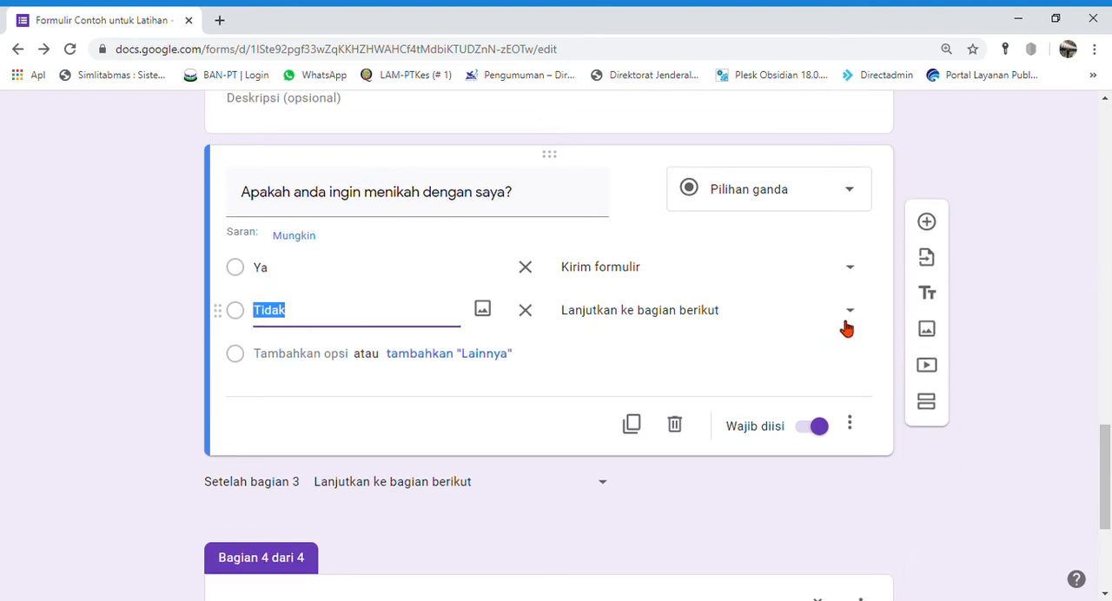
{"action": "left_click", "coordinate": [849, 313]}
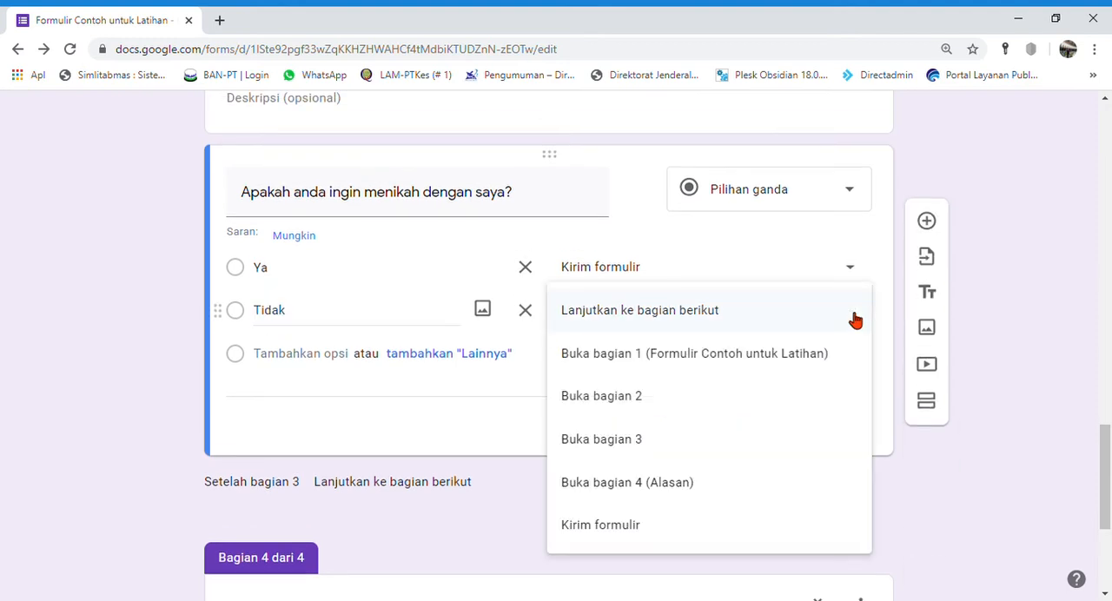
{"action": "left_click", "coordinate": [657, 487]}
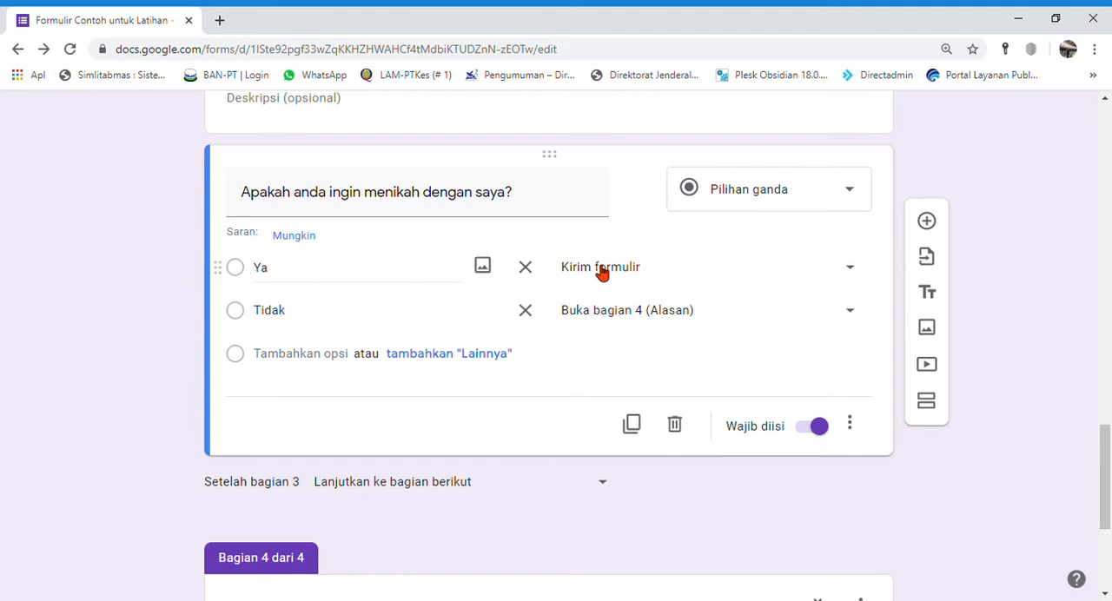
{"action": "scroll", "coordinate": [363, 432], "scroll_direction": "down", "scroll_amount": 3}
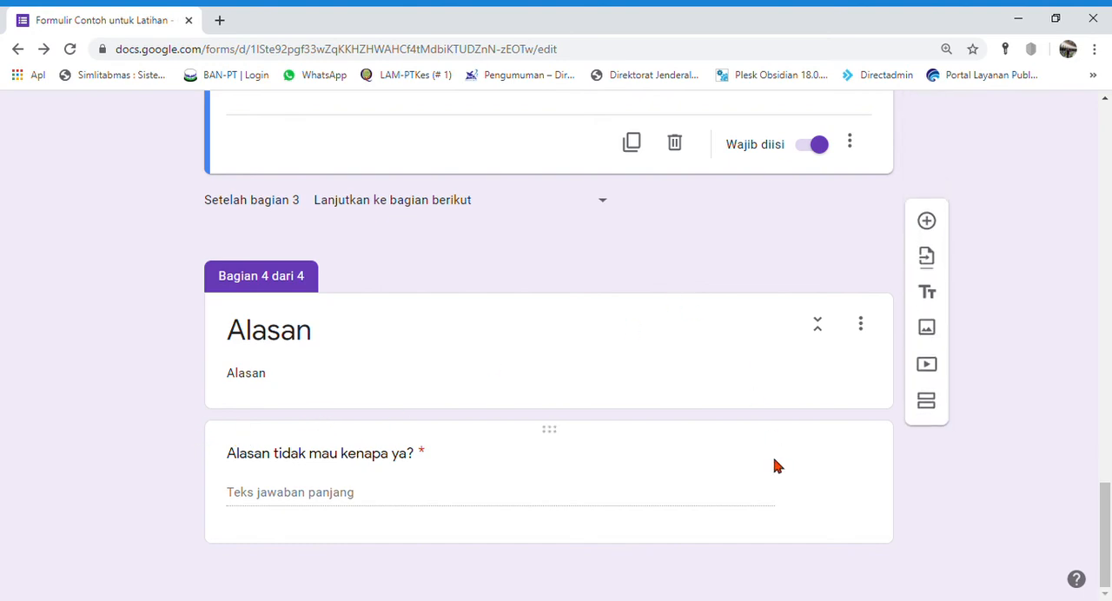
{"action": "scroll", "coordinate": [668, 384], "scroll_direction": "up", "scroll_amount": 15}
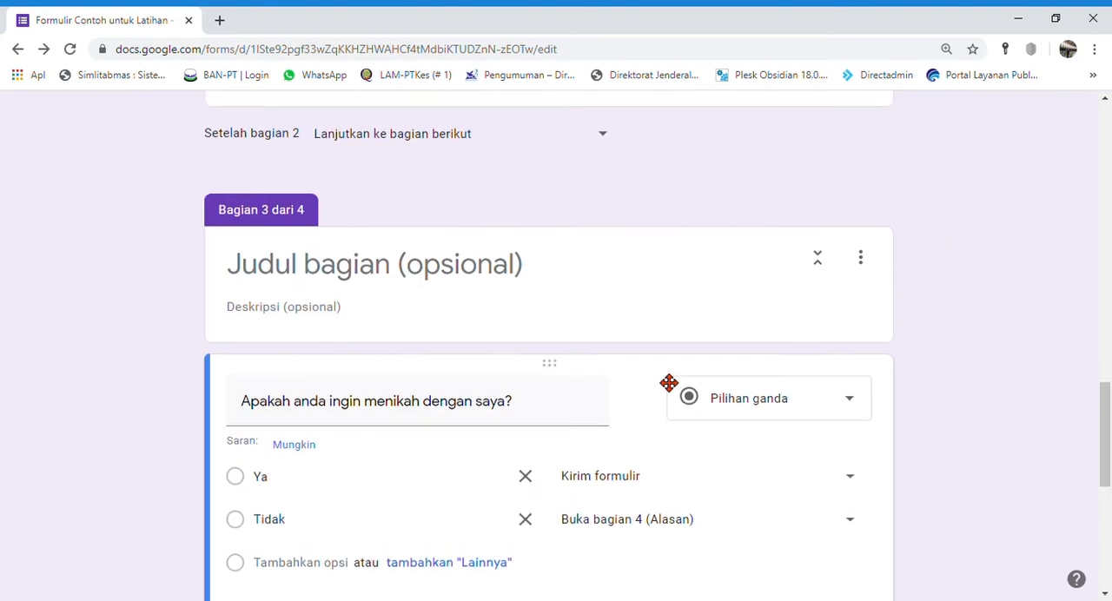
Step: Open the form preview and fill the Nama, NIM / KTP / KK and WA fields with one-character test entries
{"action": "left_click", "coordinate": [842, 122]}
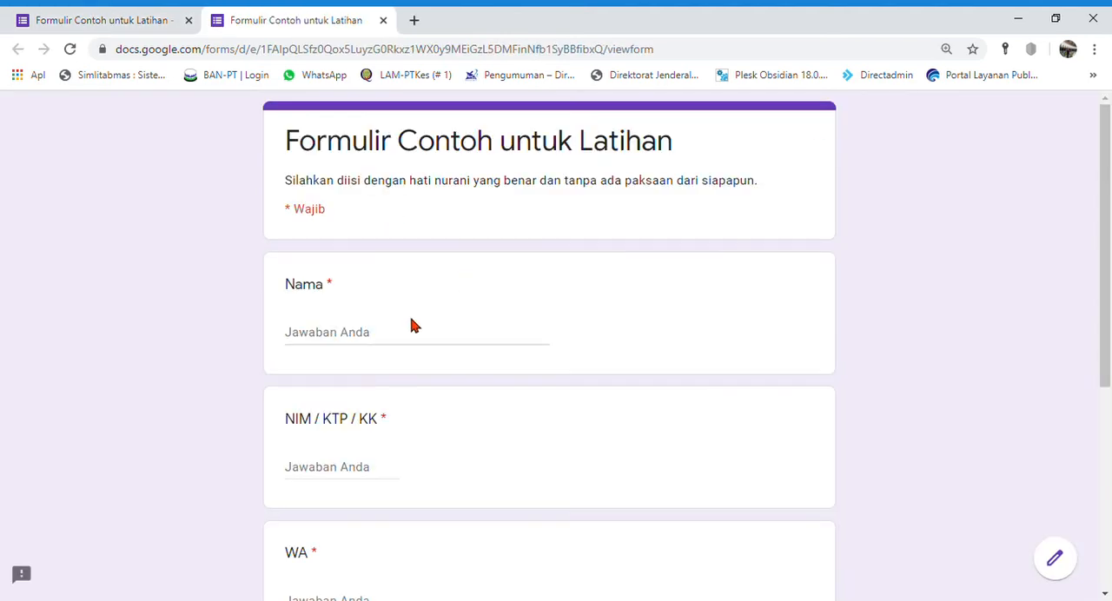
{"action": "left_click", "coordinate": [407, 335]}
{"action": "type", "text": "a"}
{"action": "left_click", "coordinate": [361, 469]}
{"action": "type", "text": "1"}
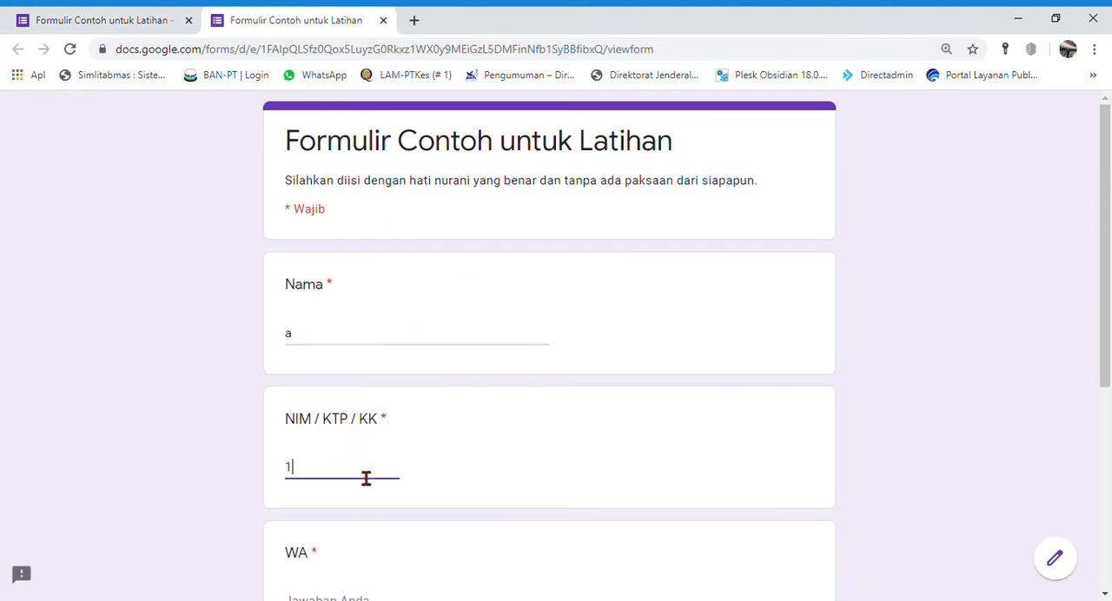
{"action": "scroll", "coordinate": [365, 476], "scroll_direction": "down", "scroll_amount": 3}
{"action": "left_click", "coordinate": [331, 356]}
{"action": "type", "text": "1"}
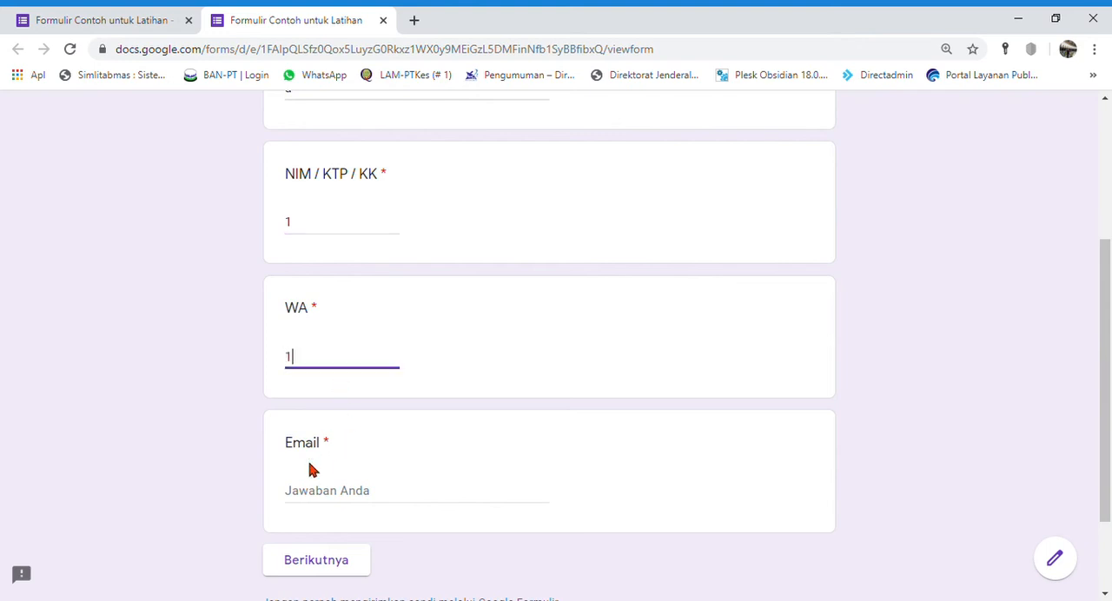
Step: Fill the Email field in the preview with a valid test address and continue to the Program Studi section
{"action": "left_click", "coordinate": [332, 500]}
{"action": "type", "text": "a@c.f"}
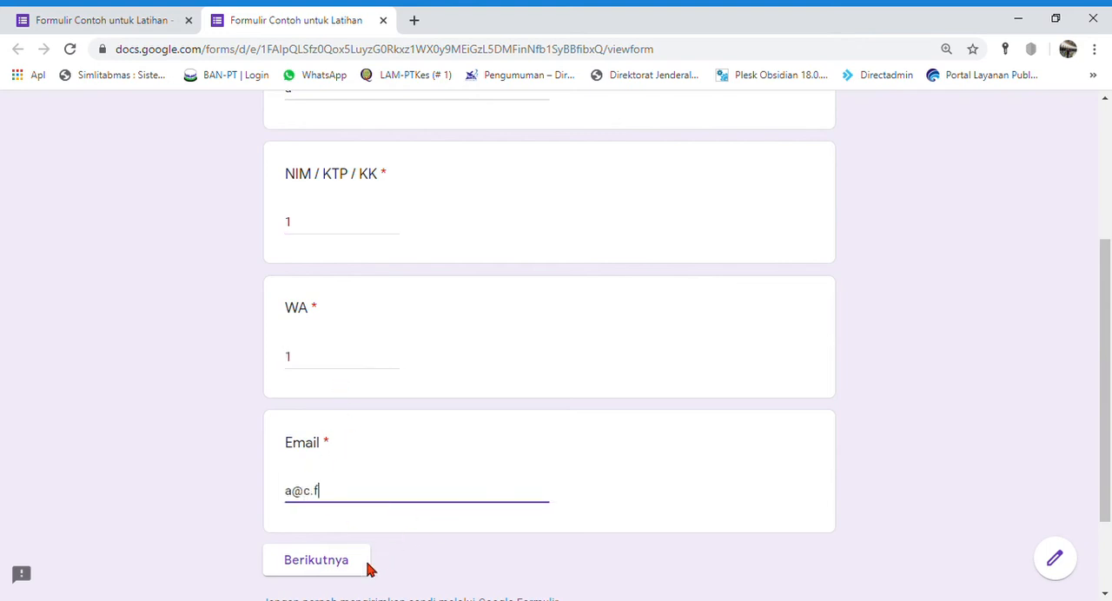
{"action": "left_click", "coordinate": [364, 572]}
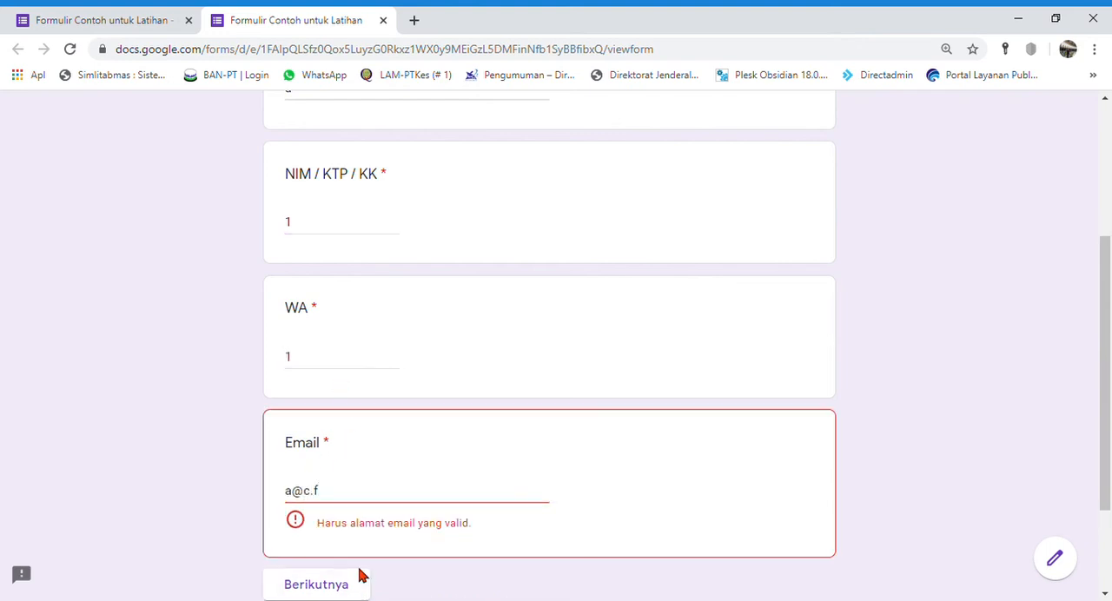
{"action": "left_click", "coordinate": [385, 505]}
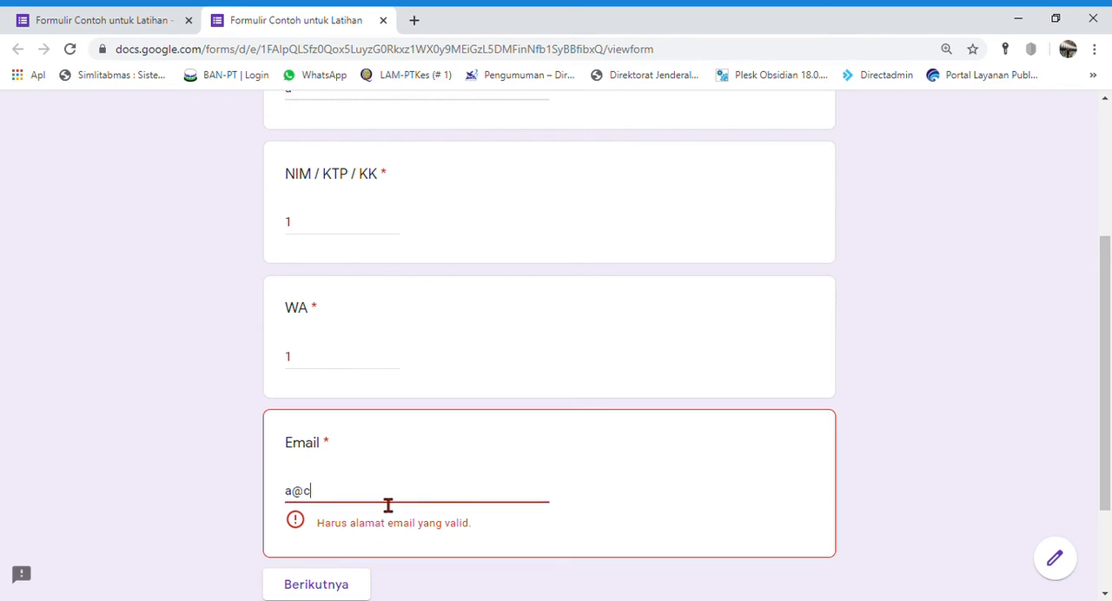
{"action": "type", "text": "co"}
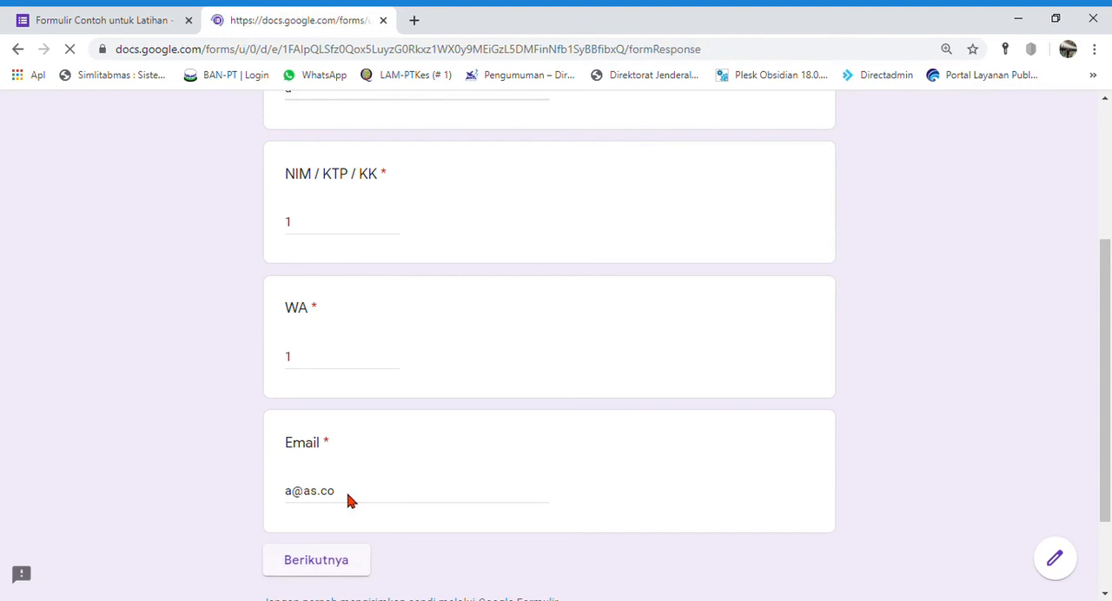
Step: Choose "Pendidikan Matematika" as the Program Studi and continue to the marriage question
{"action": "left_click", "coordinate": [445, 374]}
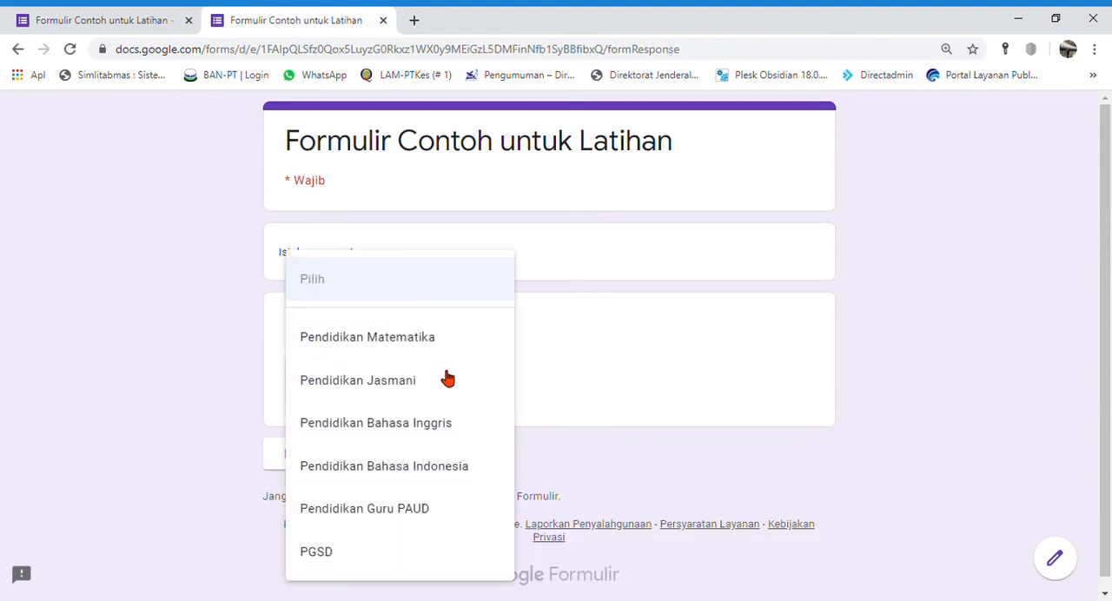
{"action": "left_click", "coordinate": [436, 352]}
{"action": "left_click", "coordinate": [423, 460]}
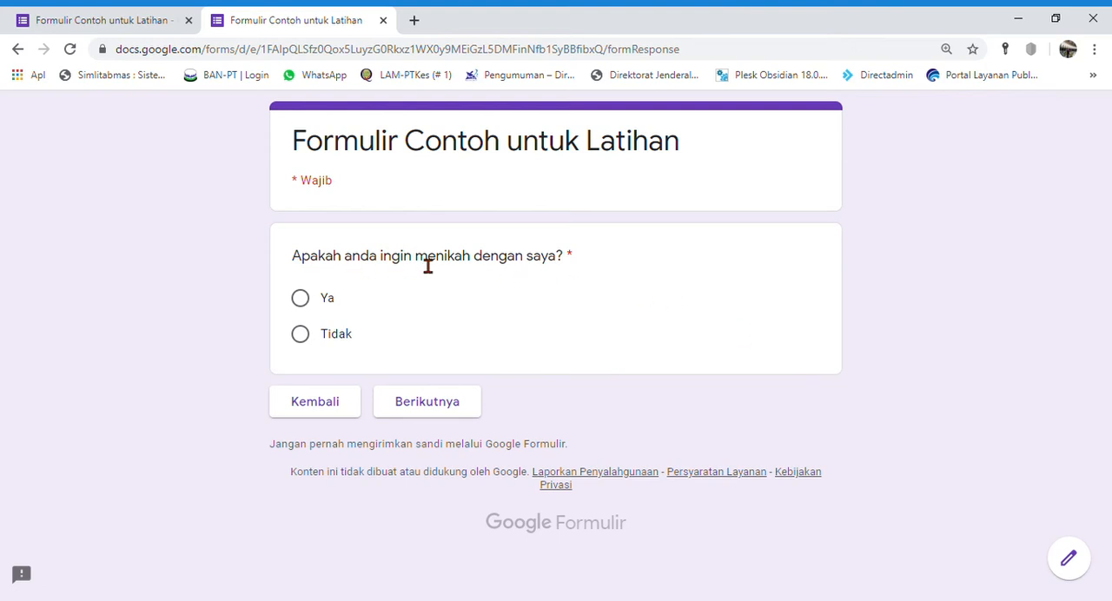
Step: Test the branch for the answer "Ya" in the preview and return to the marriage question
{"action": "left_click", "coordinate": [304, 300]}
{"action": "left_click", "coordinate": [420, 406]}
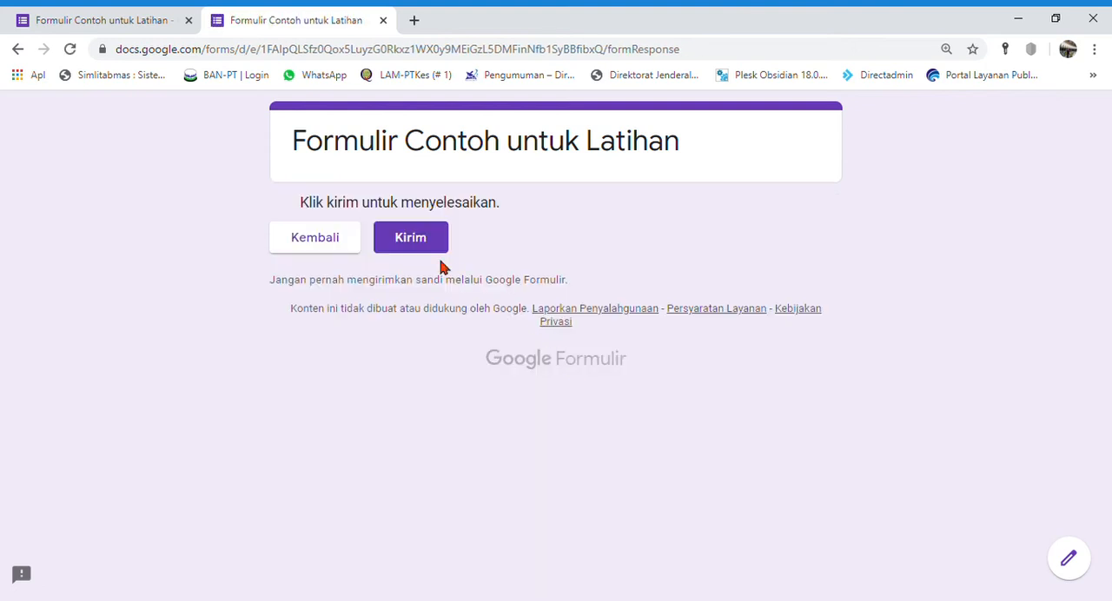
{"action": "left_click", "coordinate": [320, 251]}
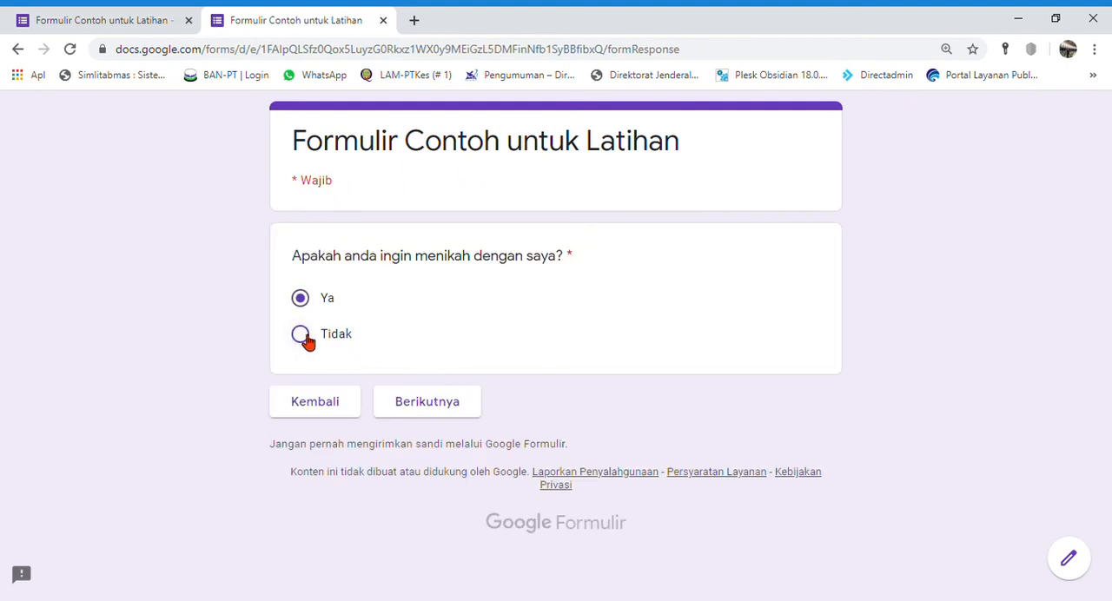
Step: Test the branch for the answer "Tidak" through to the Alasan section and close the preview
{"action": "left_click", "coordinate": [305, 339]}
{"action": "left_click", "coordinate": [435, 406]}
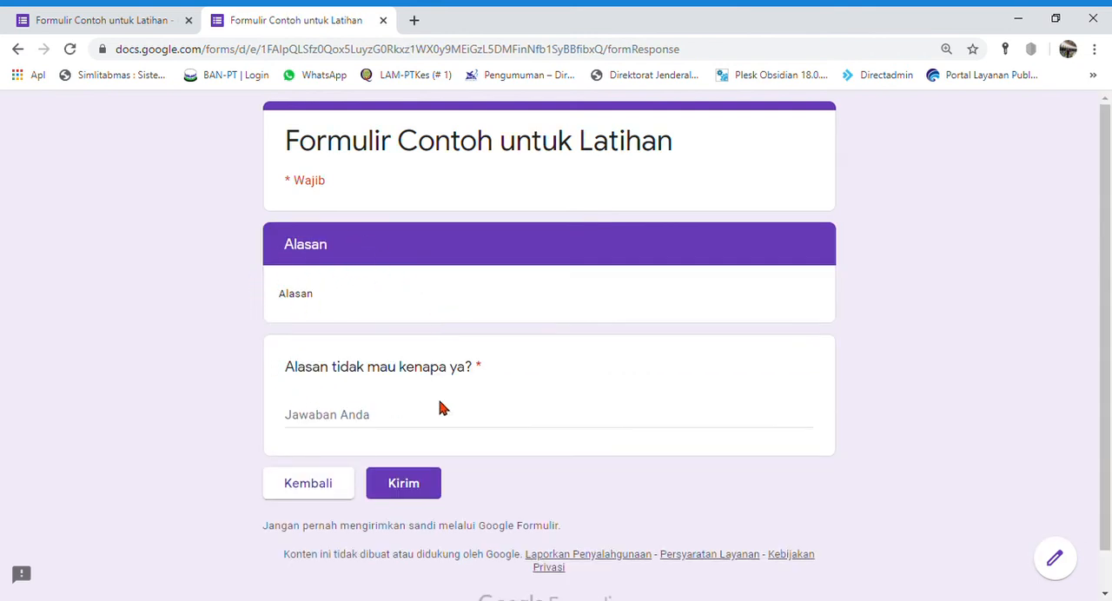
{"action": "left_click", "coordinate": [400, 438]}
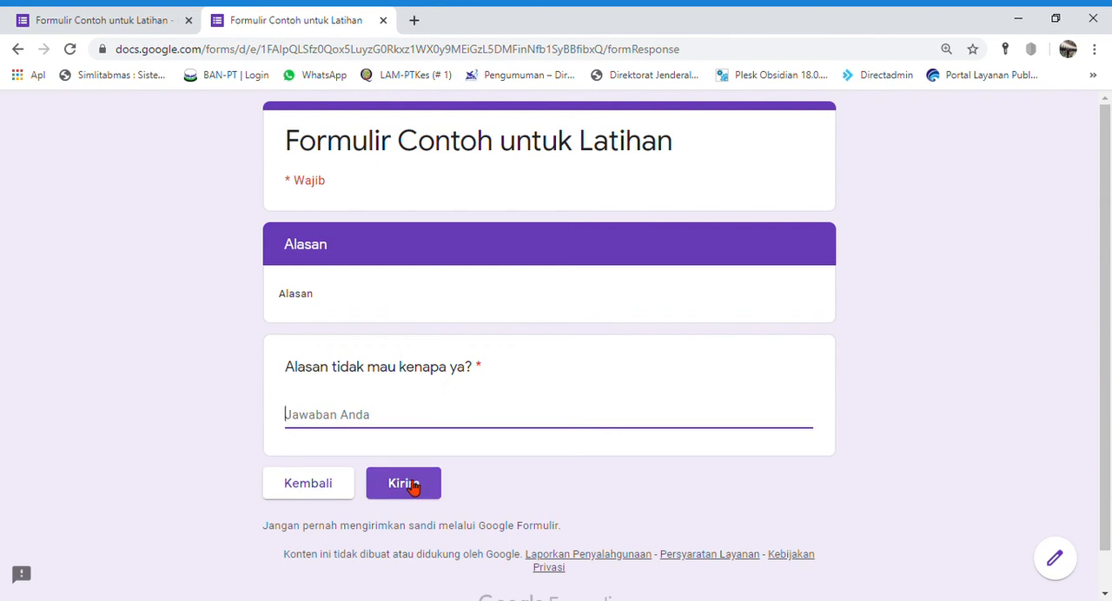
{"action": "left_click", "coordinate": [332, 488]}
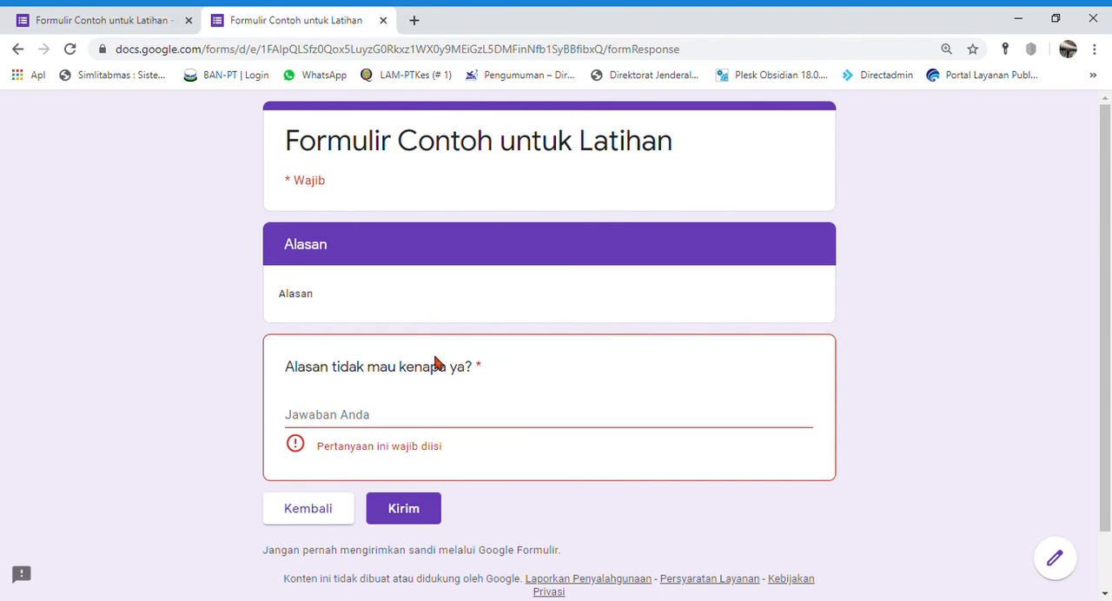
{"action": "left_click", "coordinate": [383, 22]}
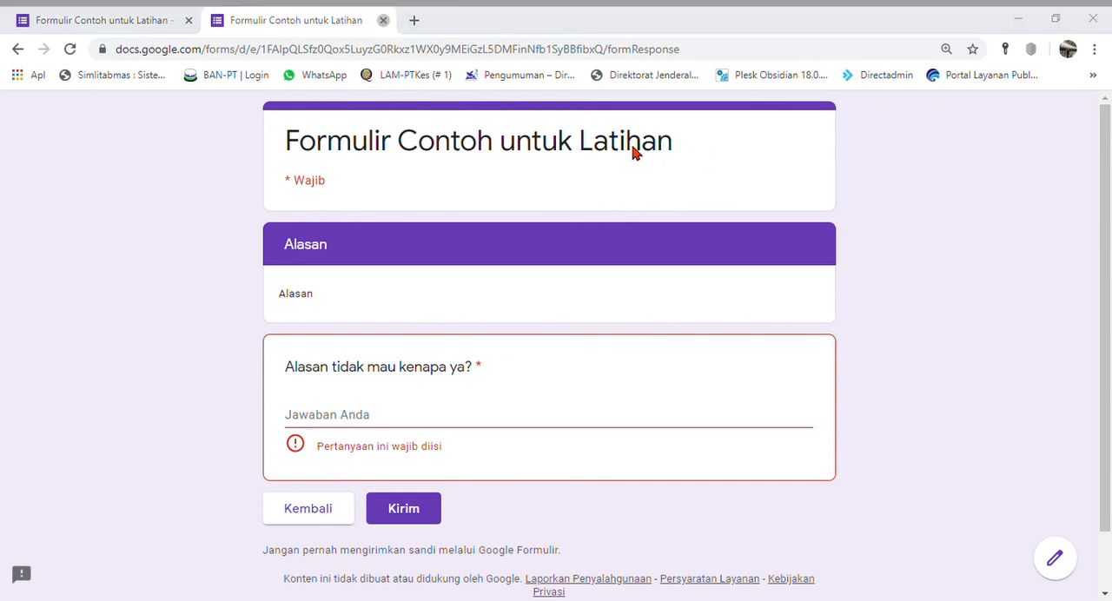
Step: Add a new question titled "Upload surat nikah" below the Program Studi question in section 2
{"action": "scroll", "coordinate": [640, 402], "scroll_direction": "down", "scroll_amount": 15}
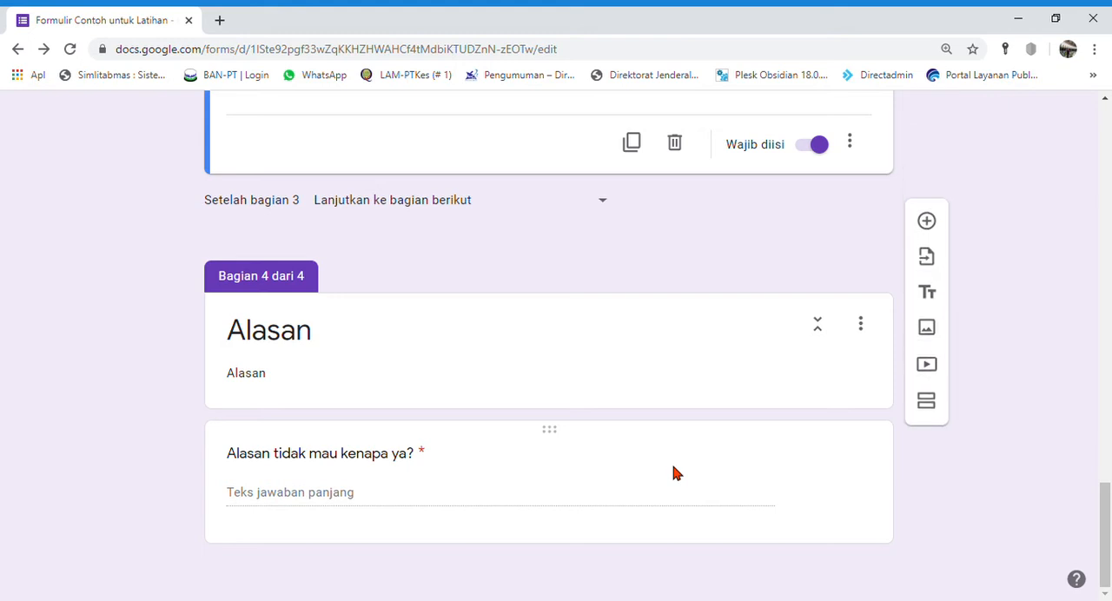
{"action": "scroll", "coordinate": [676, 472], "scroll_direction": "up", "scroll_amount": 8}
{"action": "scroll", "coordinate": [756, 375], "scroll_direction": "up", "scroll_amount": 3}
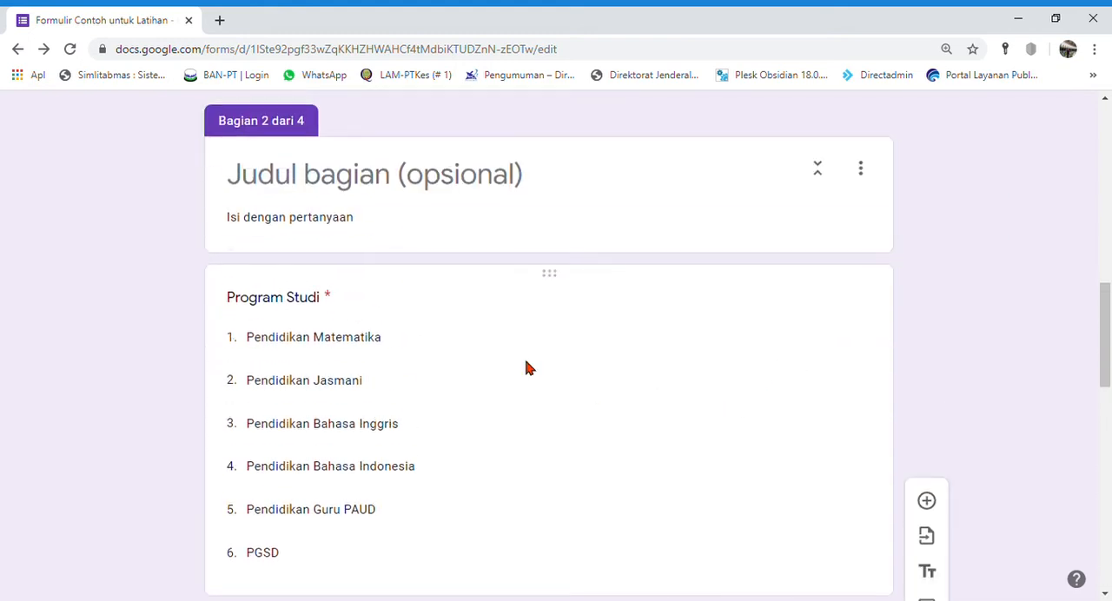
{"action": "left_click", "coordinate": [476, 345]}
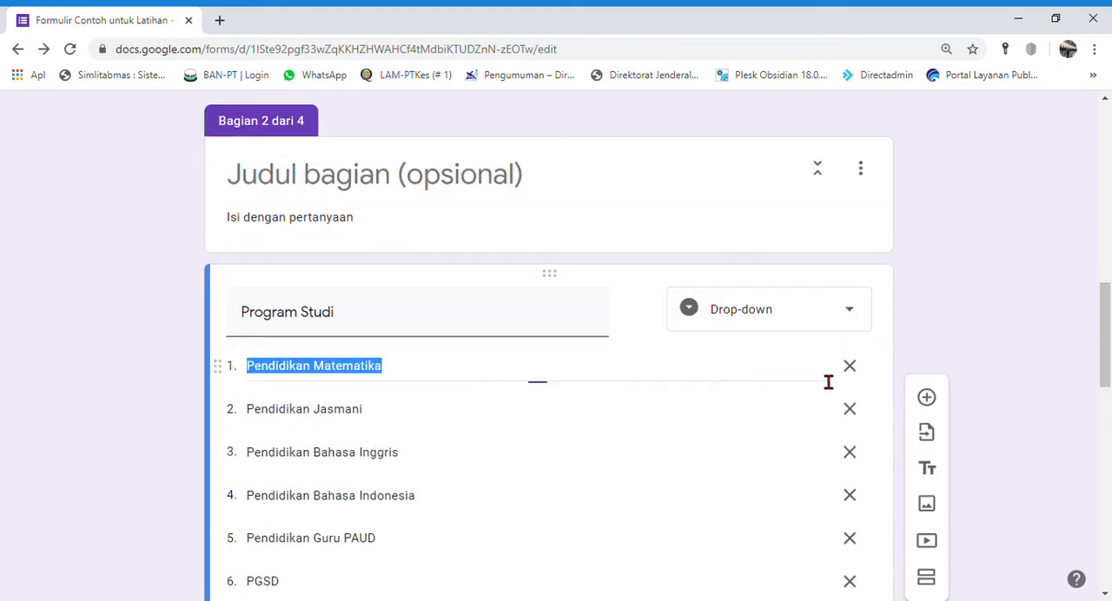
{"action": "left_click", "coordinate": [933, 291]}
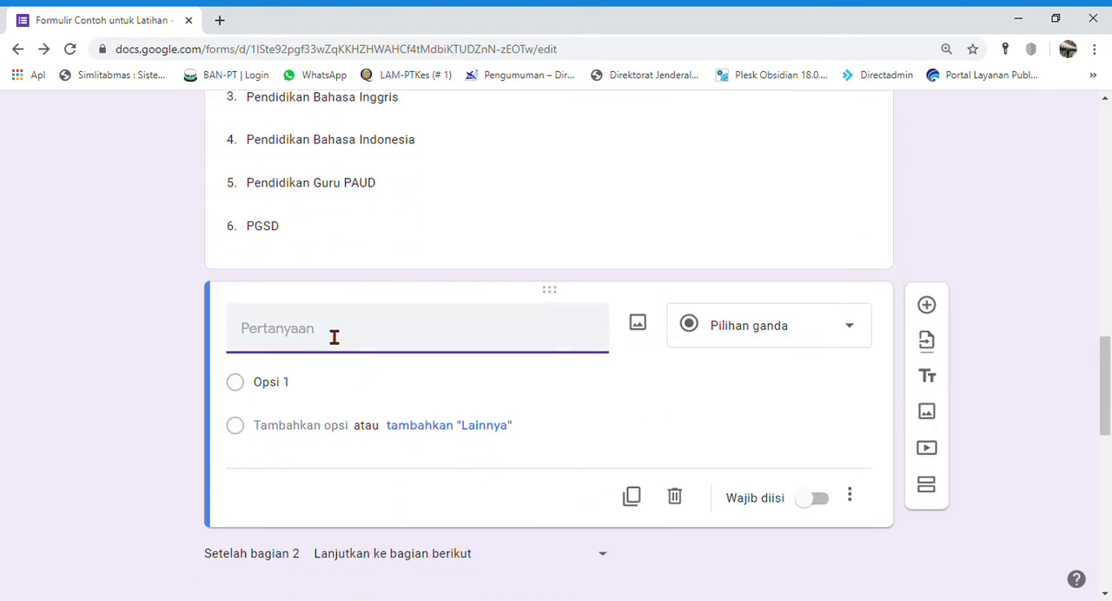
{"action": "type", "text": "Upload surat nikah"}
Step: Change the "Upload surat nikah" question to the Upload file type, allow uploads to Drive, and make it required
{"action": "left_click", "coordinate": [841, 327]}
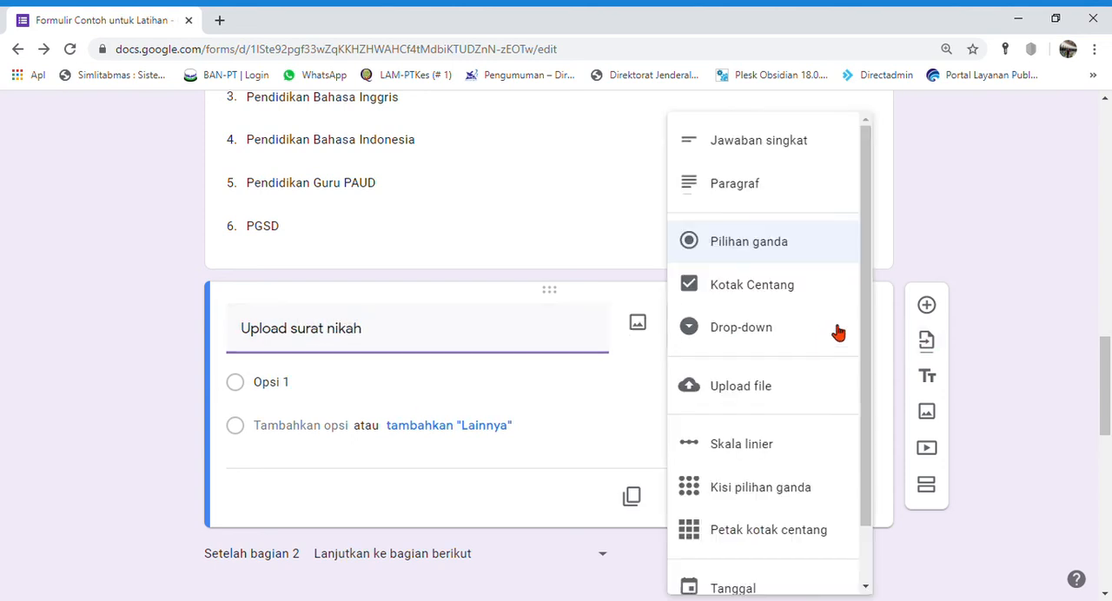
{"action": "left_click", "coordinate": [747, 392]}
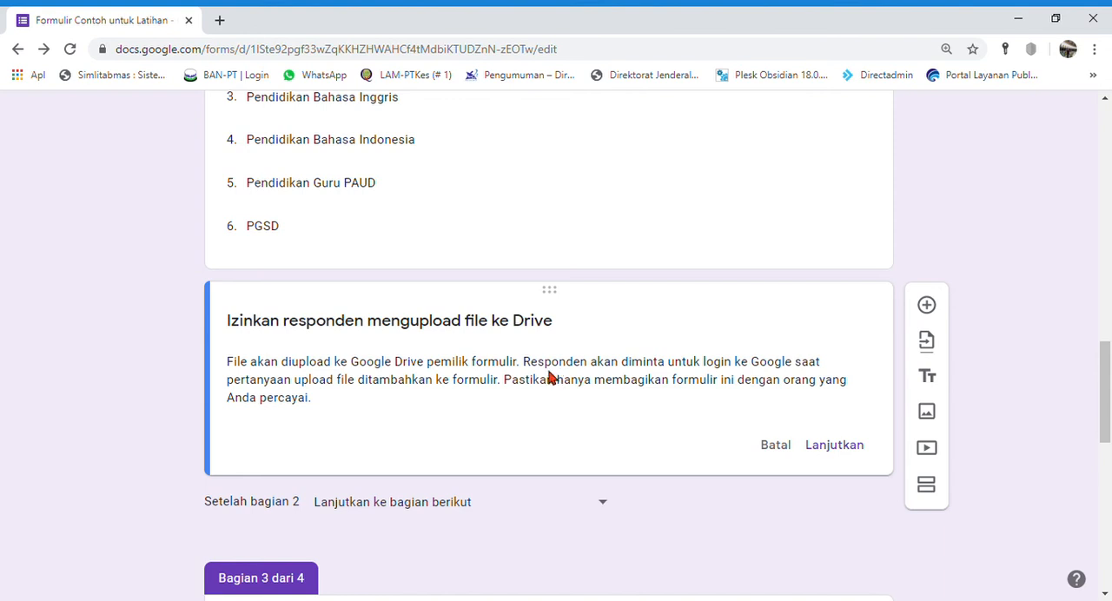
{"action": "left_click", "coordinate": [839, 447]}
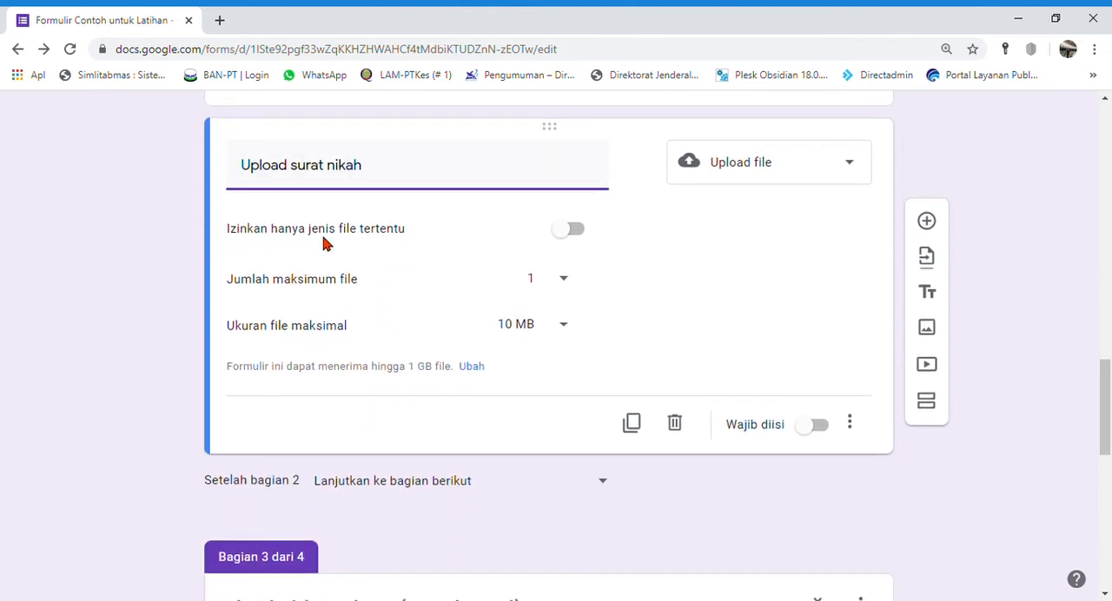
{"action": "left_click", "coordinate": [821, 427]}
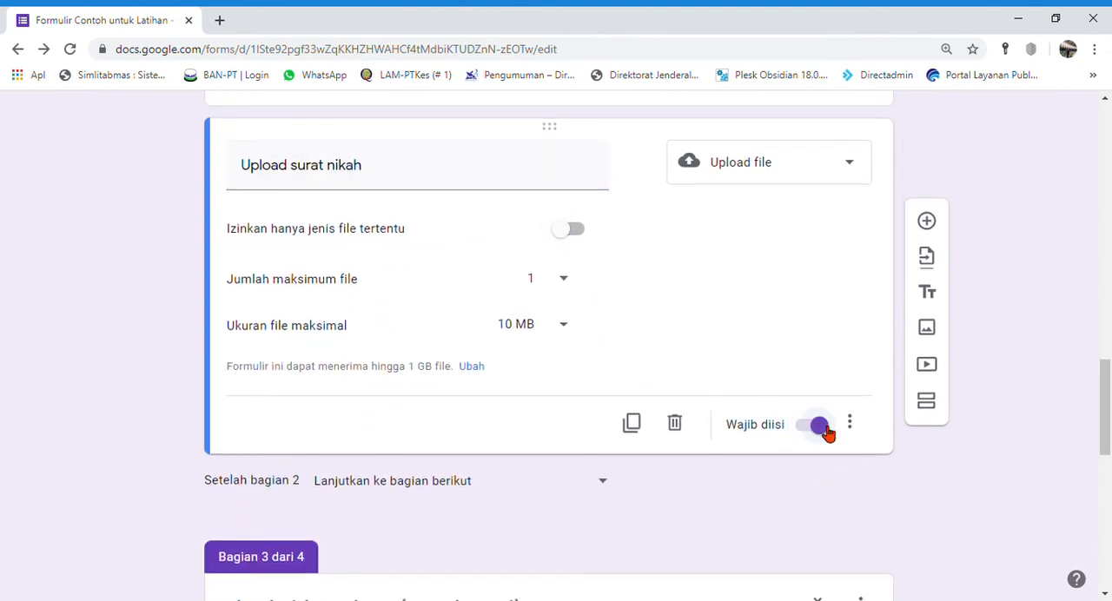
Step: Try a maximum of 5 files for the upload question and return it to 1, keeping the maximum file size at 10 MB
{"action": "left_click", "coordinate": [564, 329]}
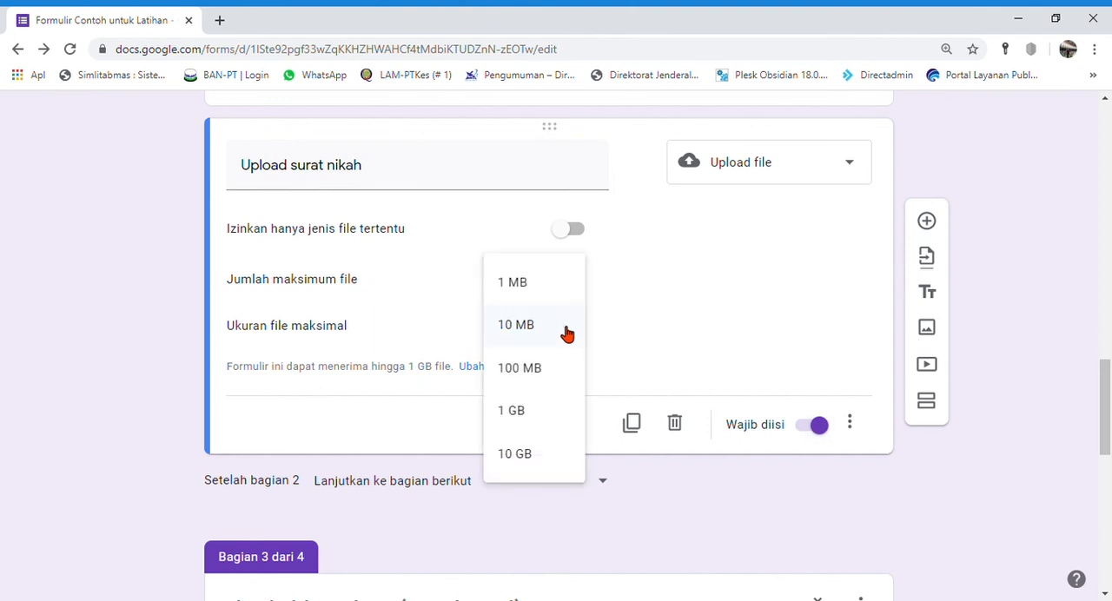
{"action": "left_click", "coordinate": [516, 331]}
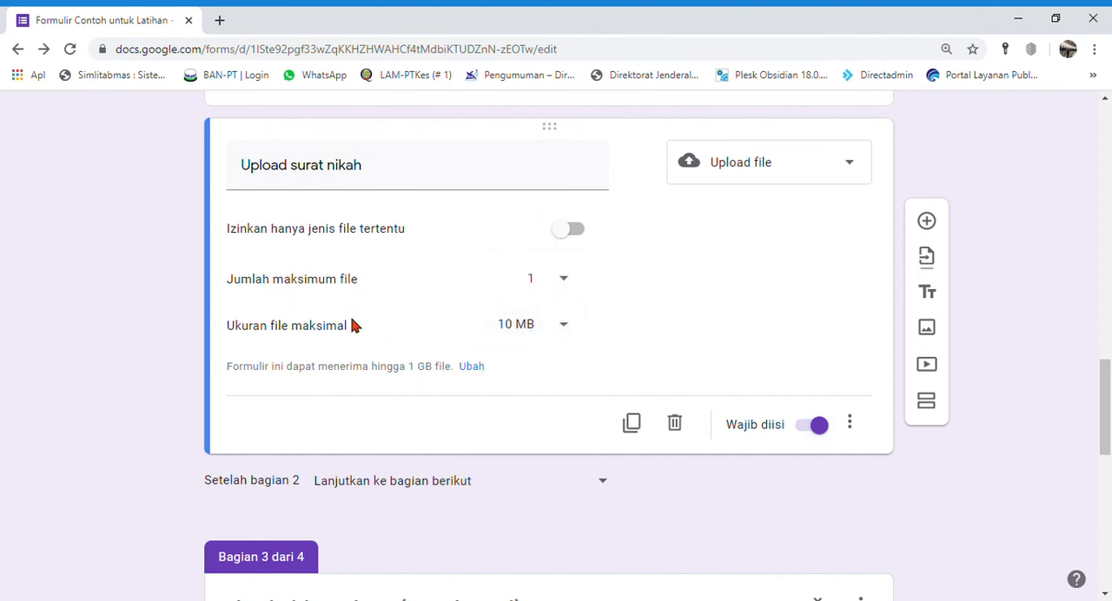
{"action": "left_click", "coordinate": [573, 280]}
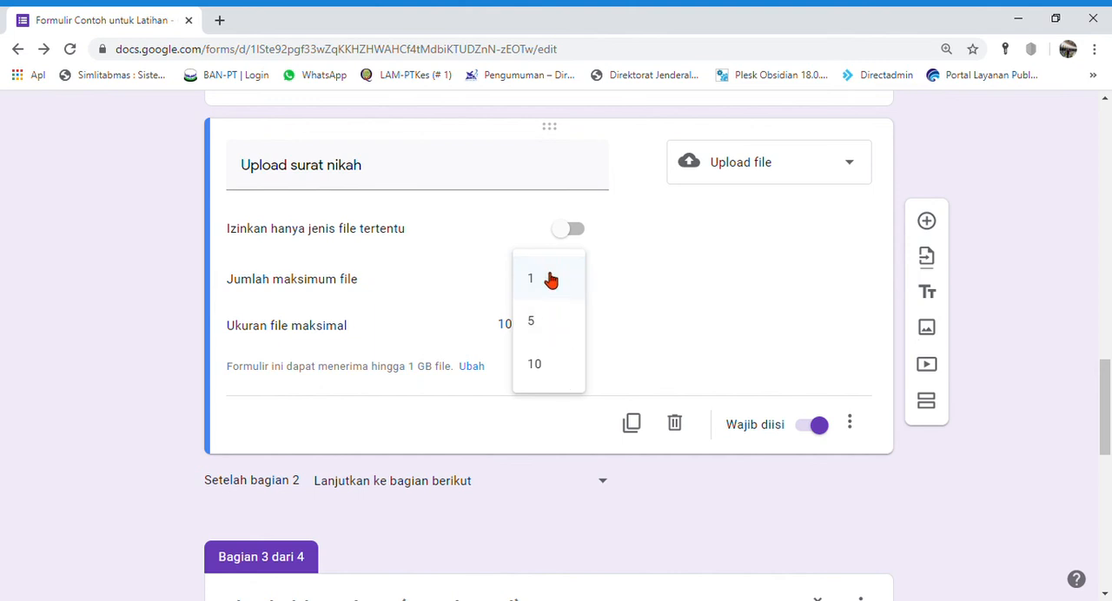
{"action": "left_click", "coordinate": [554, 323]}
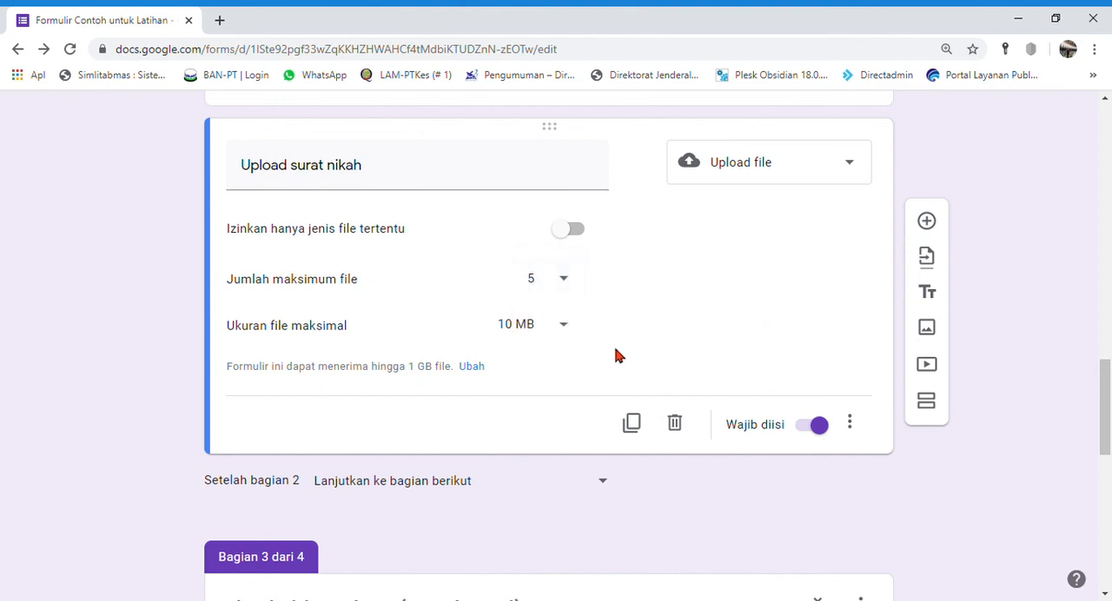
{"action": "left_click", "coordinate": [565, 287]}
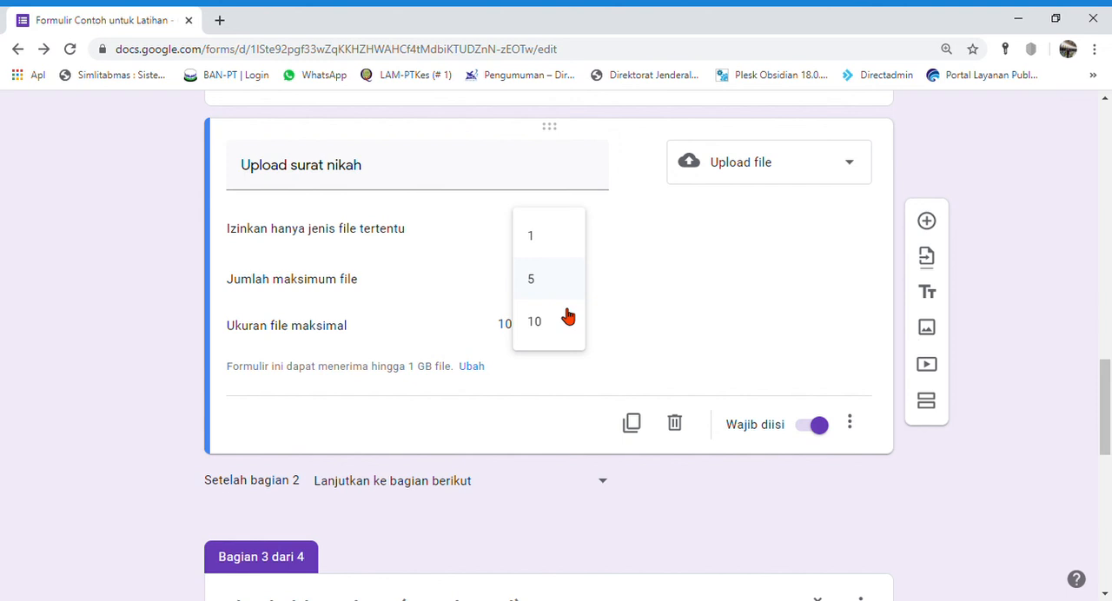
{"action": "left_click", "coordinate": [541, 245]}
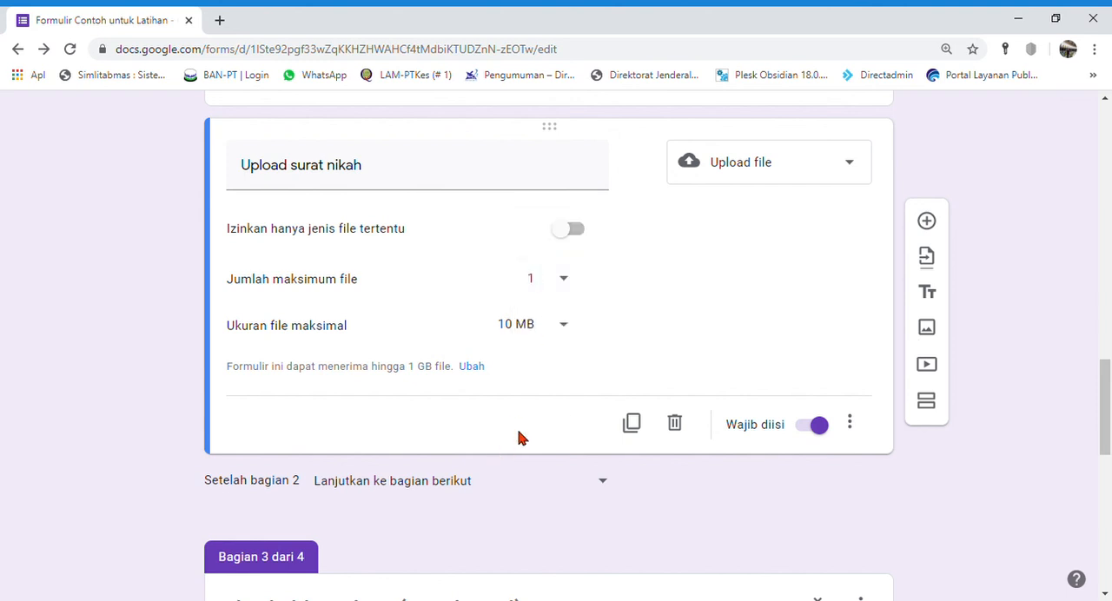
Step: Restrict the "Upload surat nikah" question to specific file types, allowing PDF and the Gambar type listed beside Spreadsheet
{"action": "left_click", "coordinate": [577, 230]}
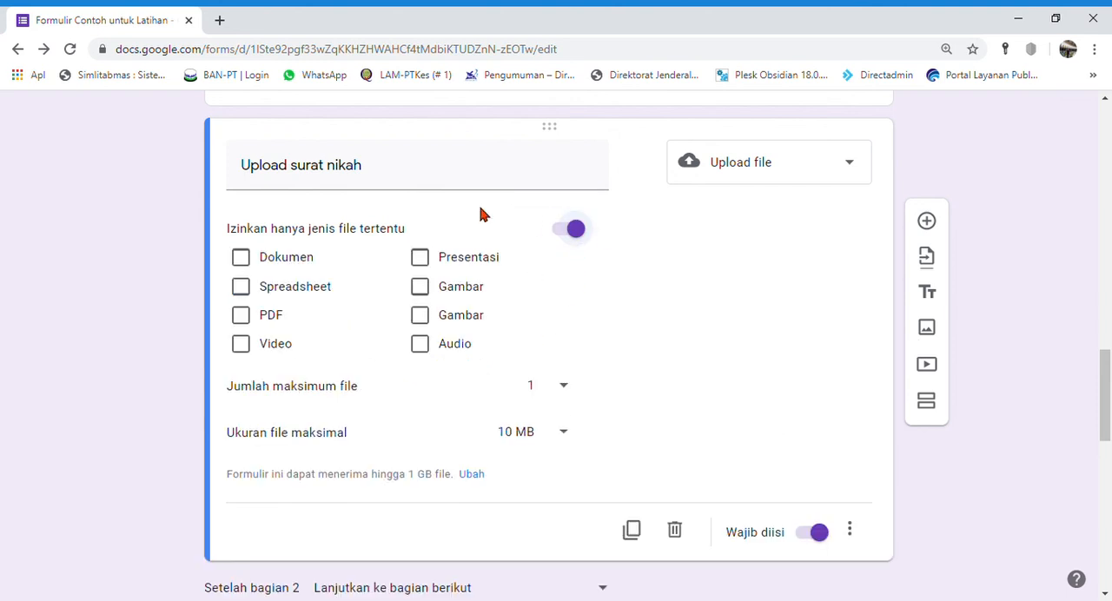
{"action": "left_click", "coordinate": [420, 287]}
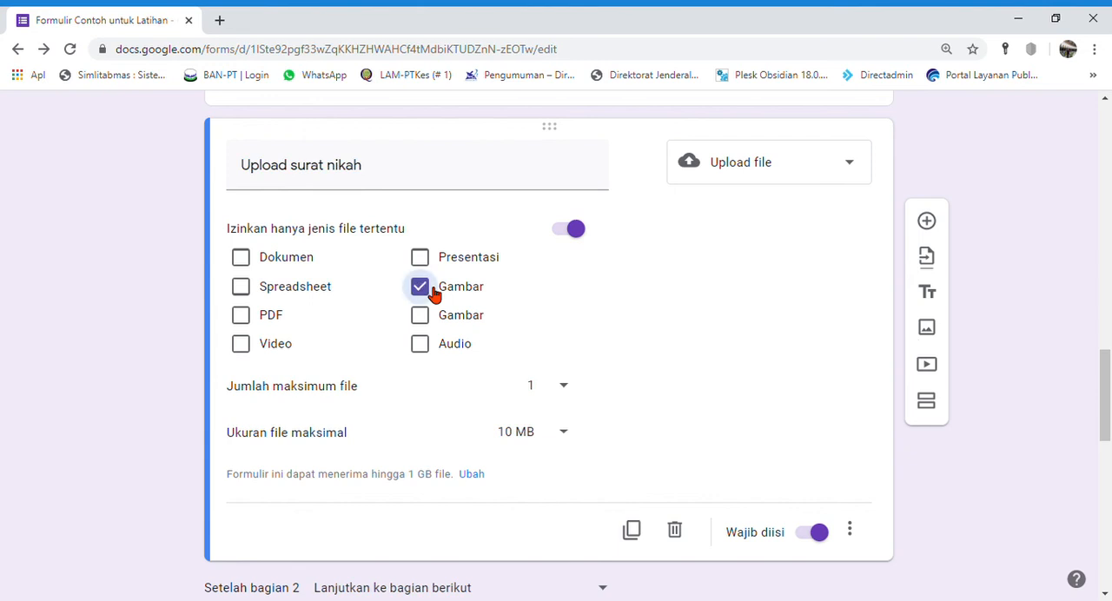
{"action": "left_click", "coordinate": [241, 315]}
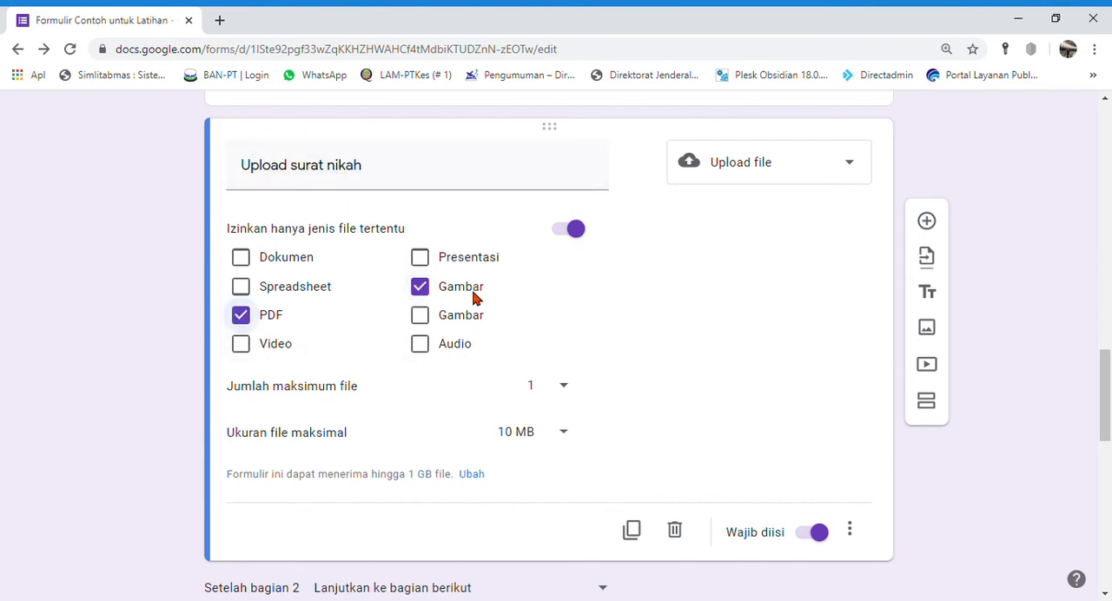
{"action": "left_click", "coordinate": [1024, 536]}
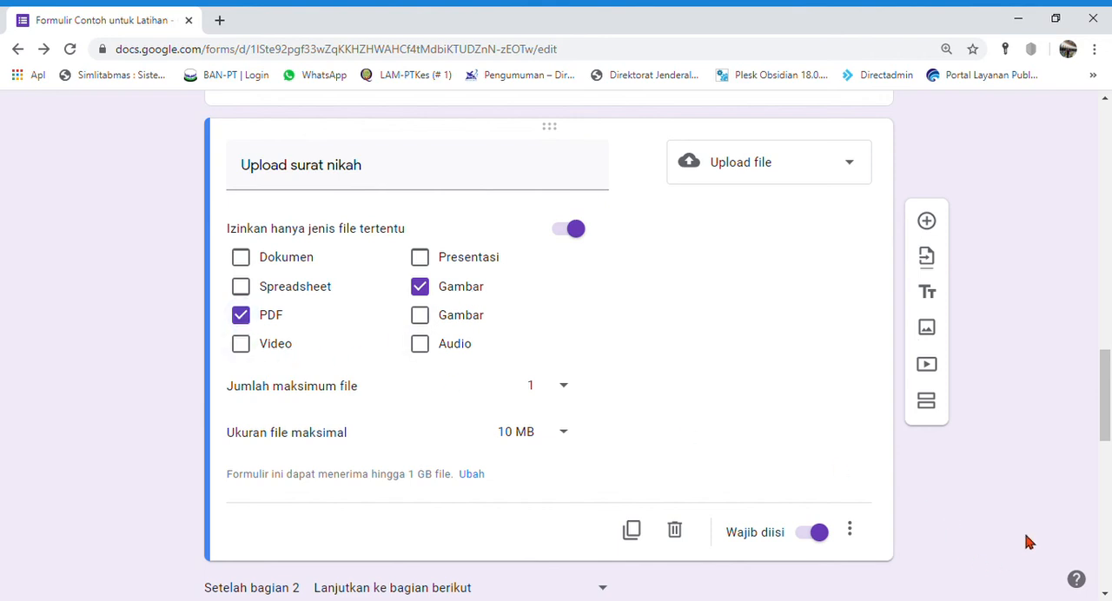
{"action": "scroll", "coordinate": [584, 383], "scroll_direction": "up", "scroll_amount": 1}
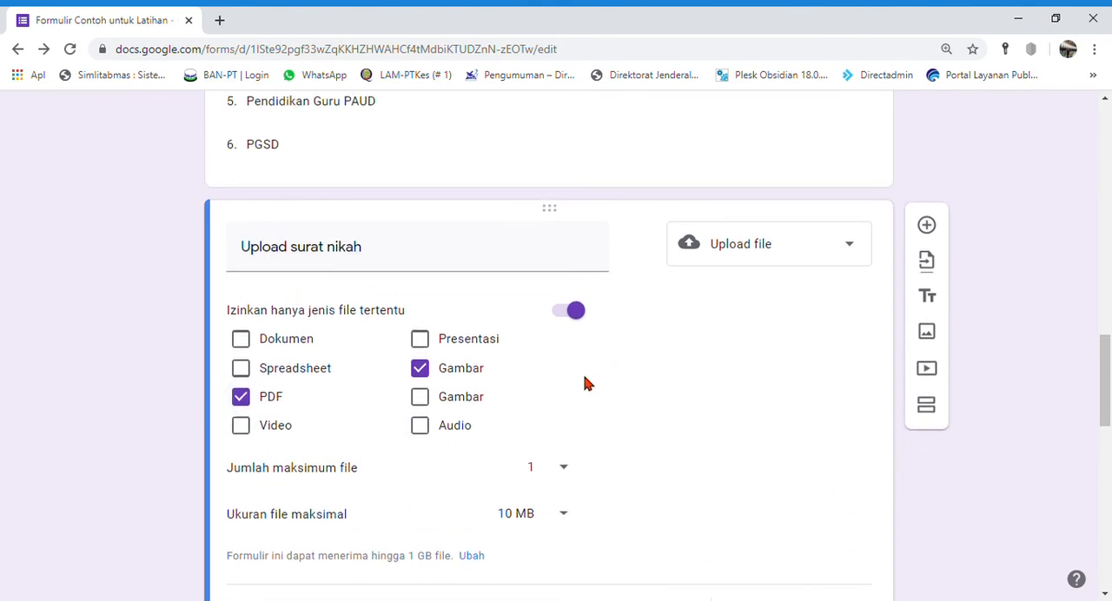
{"action": "scroll", "coordinate": [584, 382], "scroll_direction": "up", "scroll_amount": 1}
{"action": "scroll", "coordinate": [603, 392], "scroll_direction": "down", "scroll_amount": 5}
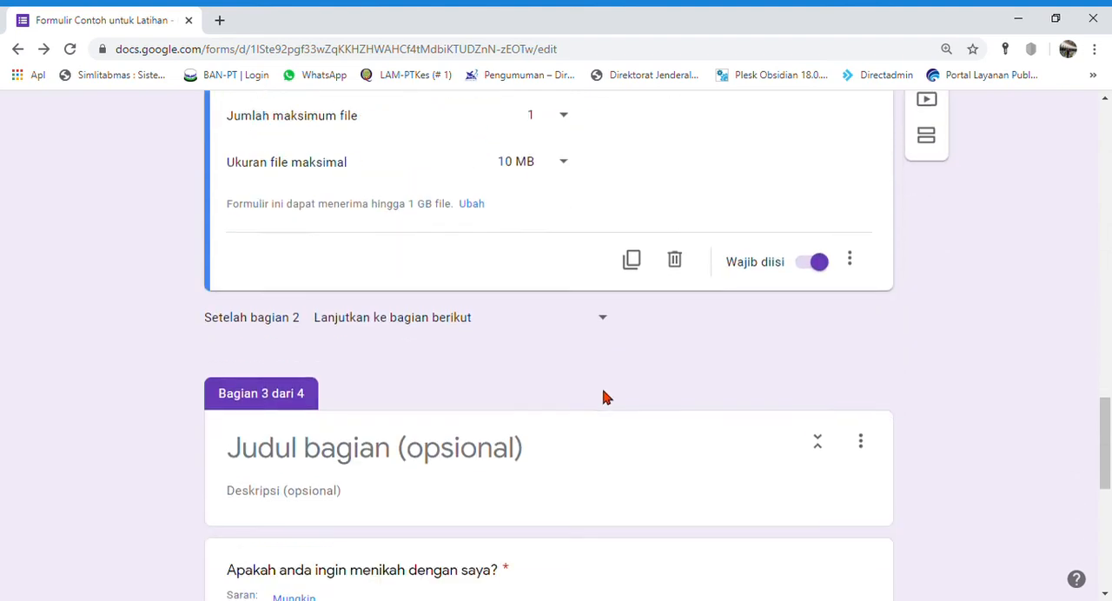
{"action": "scroll", "coordinate": [702, 392], "scroll_direction": "up", "scroll_amount": 1}
{"action": "scroll", "coordinate": [557, 263], "scroll_direction": "up", "scroll_amount": 3}
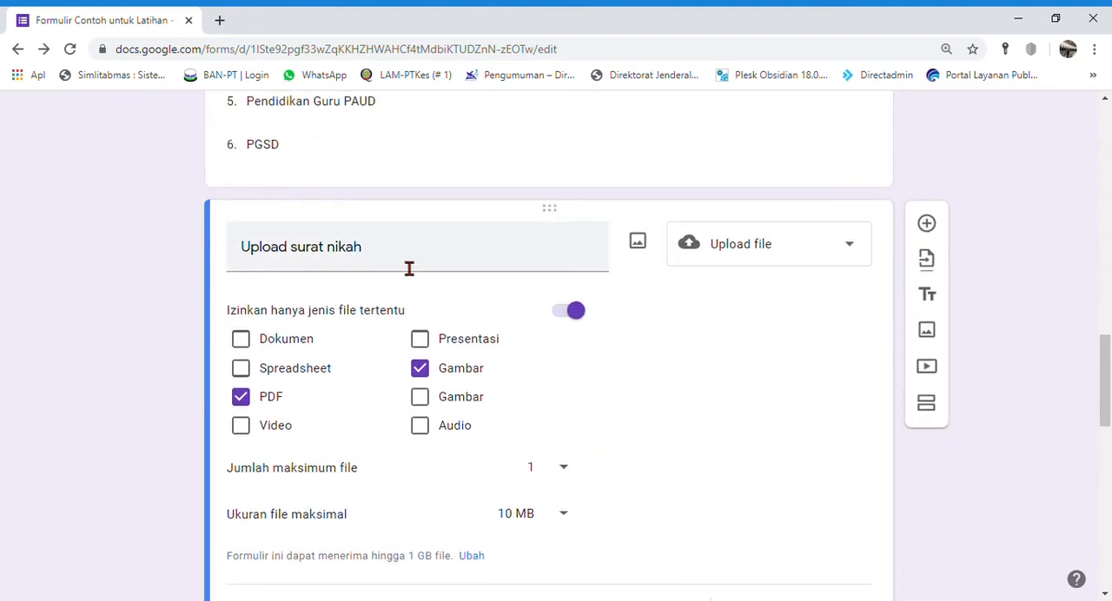
{"action": "scroll", "coordinate": [501, 290], "scroll_direction": "down", "scroll_amount": 3}
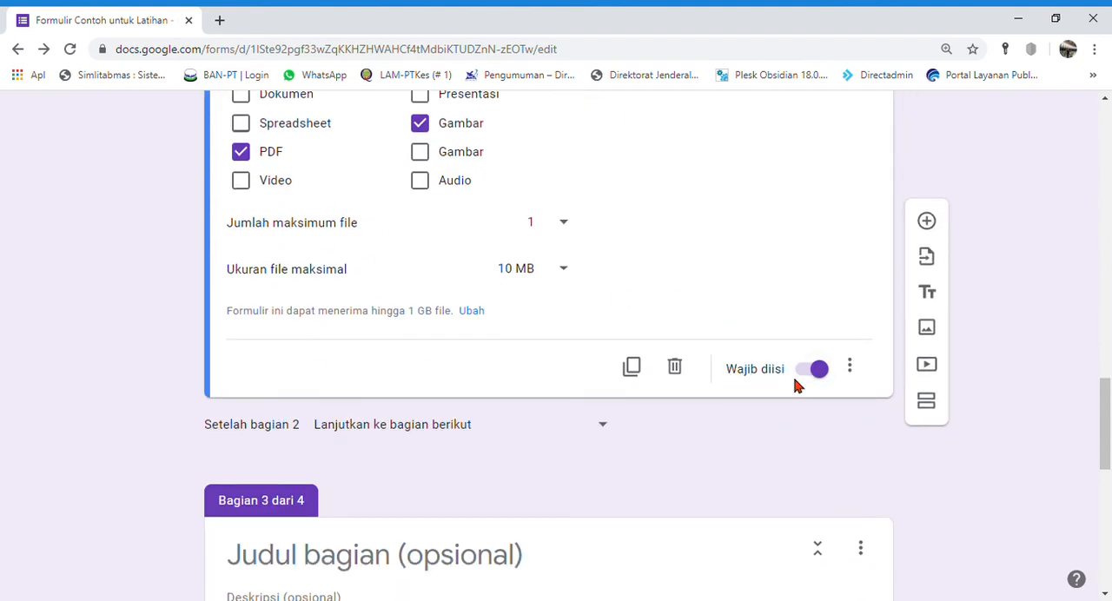
Step: Preview the form, fill Nama, NIM / KTP / KK, WA and Email with placeholder answers, and continue to the next section
{"action": "scroll", "coordinate": [953, 474], "scroll_direction": "up", "scroll_amount": 20}
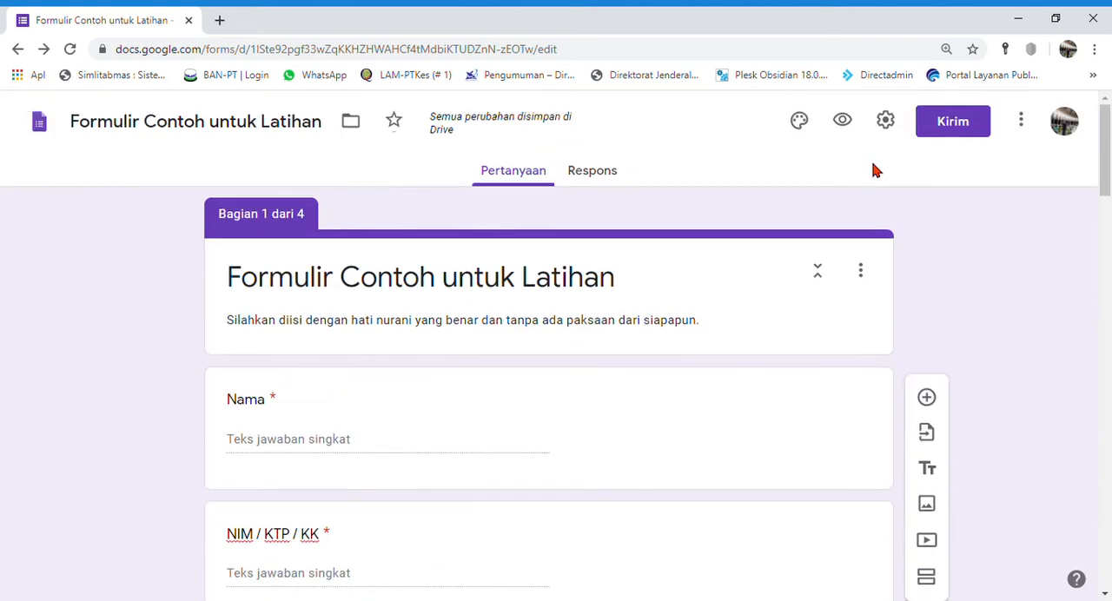
{"action": "left_click", "coordinate": [847, 122]}
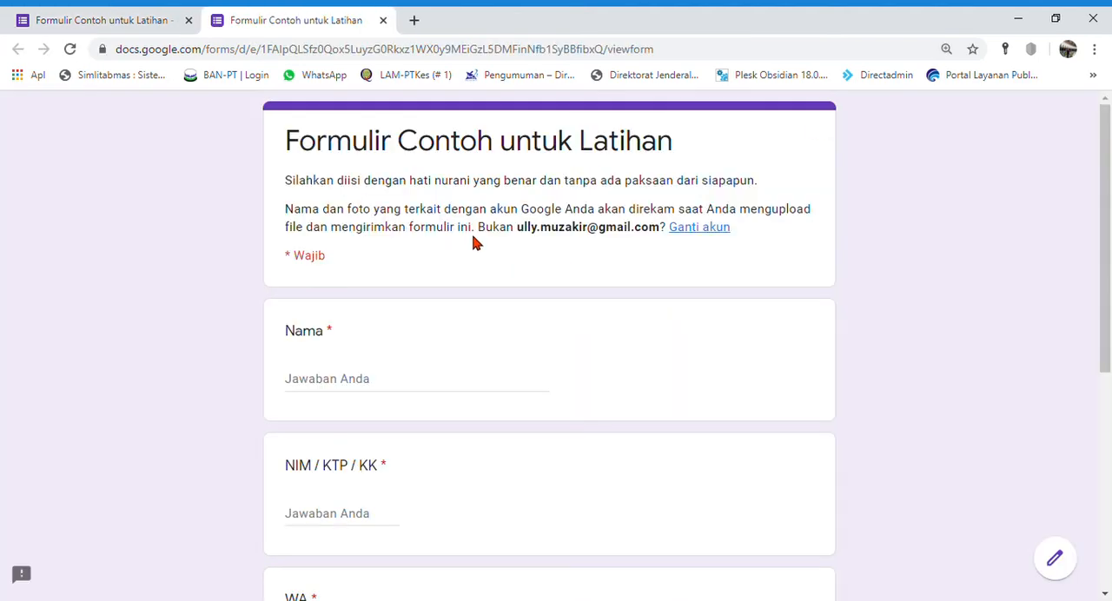
{"action": "left_click", "coordinate": [356, 382]}
{"action": "type", "text": "a"}
{"action": "left_click", "coordinate": [359, 518]}
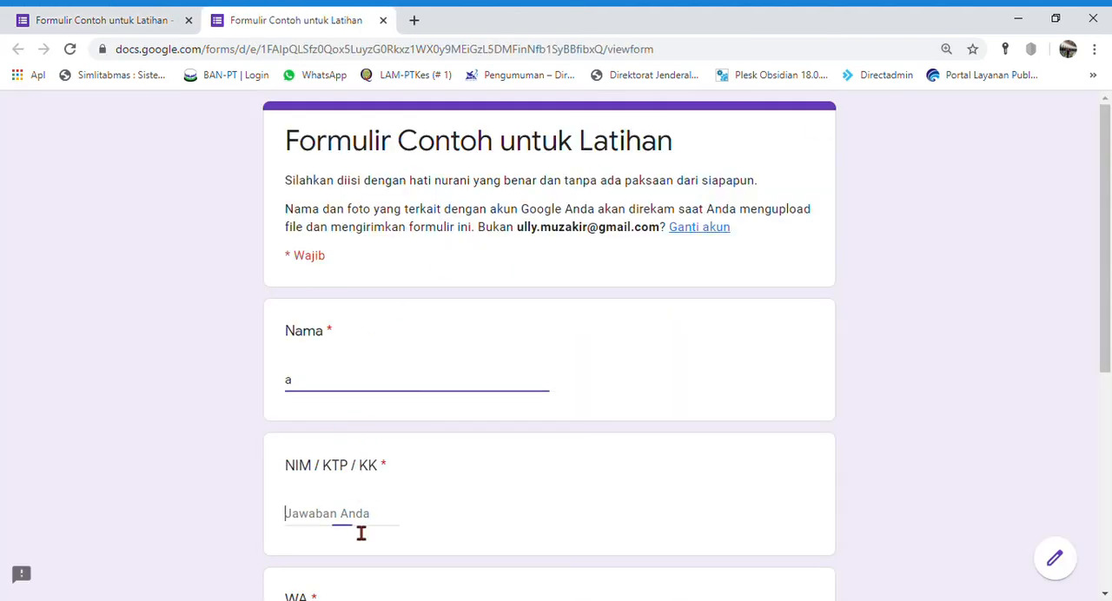
{"action": "type", "text": "1"}
{"action": "scroll", "coordinate": [361, 532], "scroll_direction": "down", "scroll_amount": 2}
{"action": "scroll", "coordinate": [361, 533], "scroll_direction": "down", "scroll_amount": 1}
{"action": "left_click", "coordinate": [350, 330]}
{"action": "type", "text": "12"}
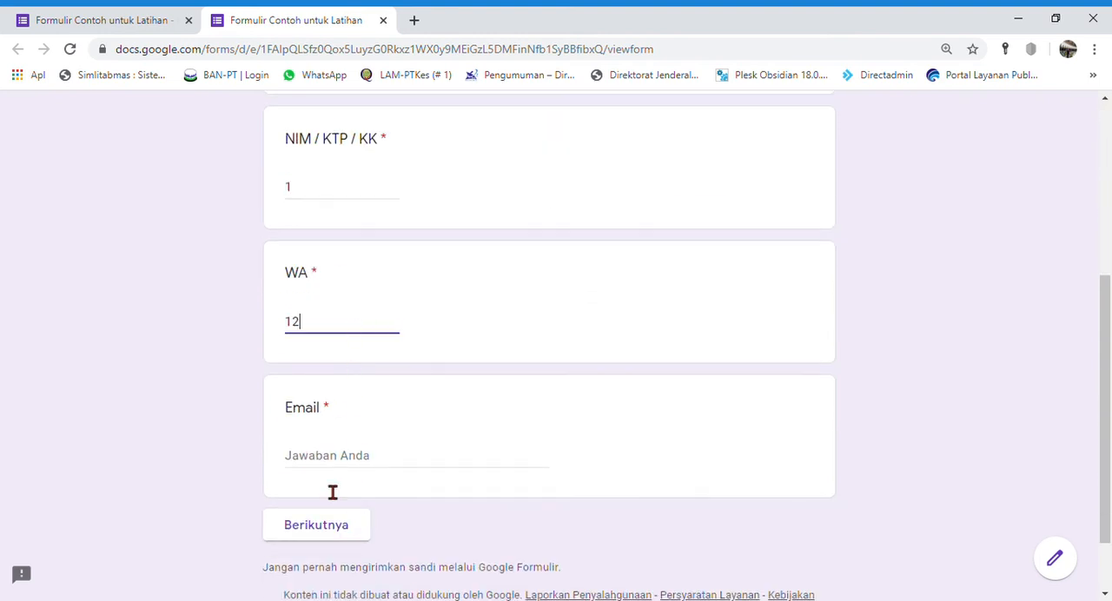
{"action": "left_click", "coordinate": [348, 467]}
{"action": "type", "text": "s@d.co"}
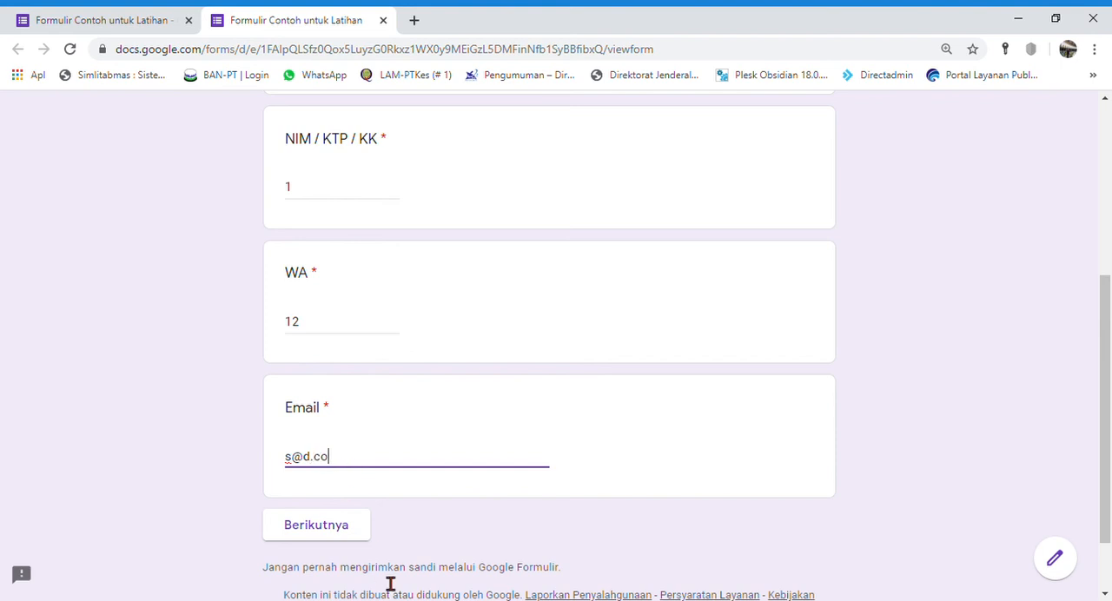
{"action": "left_click", "coordinate": [318, 525]}
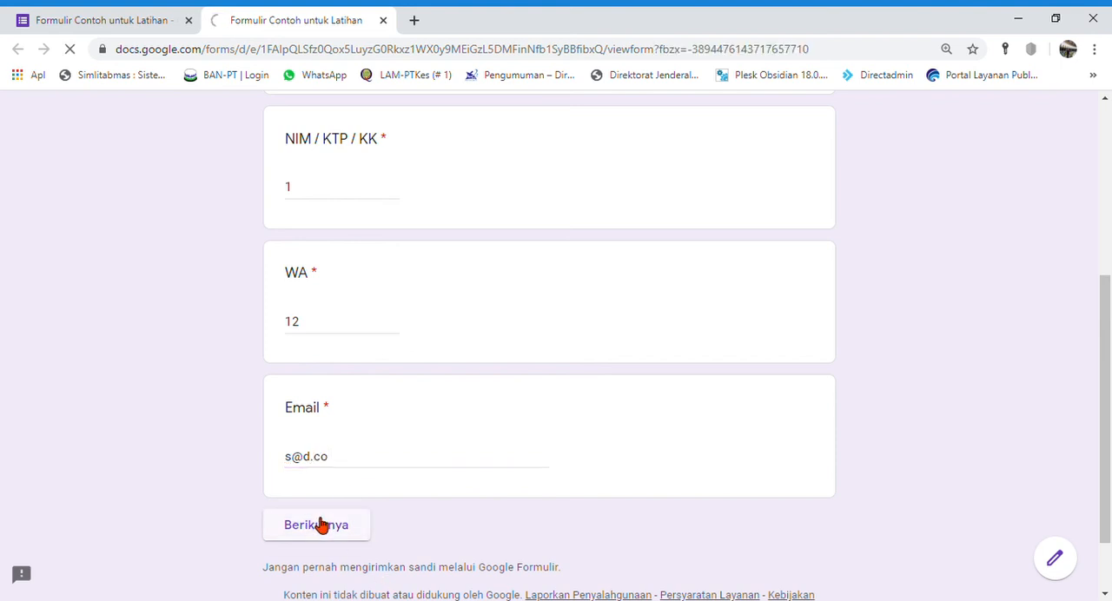
Step: Choose Pendidikan Jasmani as Program Studi, check the file upload dialog for "Upload surat nikah", and close the preview
{"action": "scroll", "coordinate": [382, 430], "scroll_direction": "down", "scroll_amount": 2}
{"action": "left_click", "coordinate": [475, 241]}
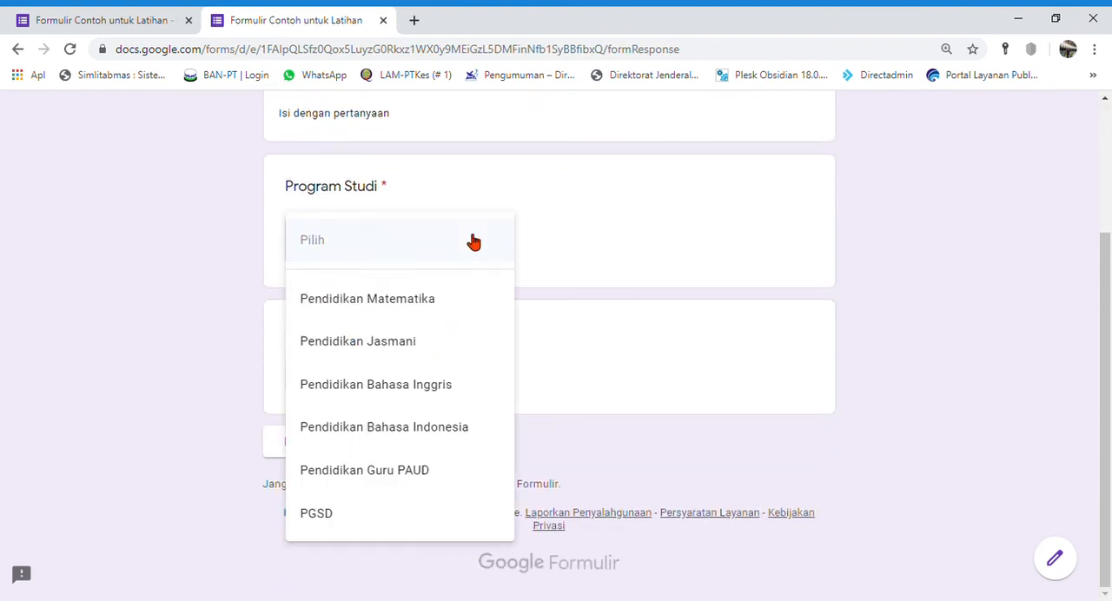
{"action": "left_click", "coordinate": [414, 342]}
{"action": "left_click", "coordinate": [365, 368]}
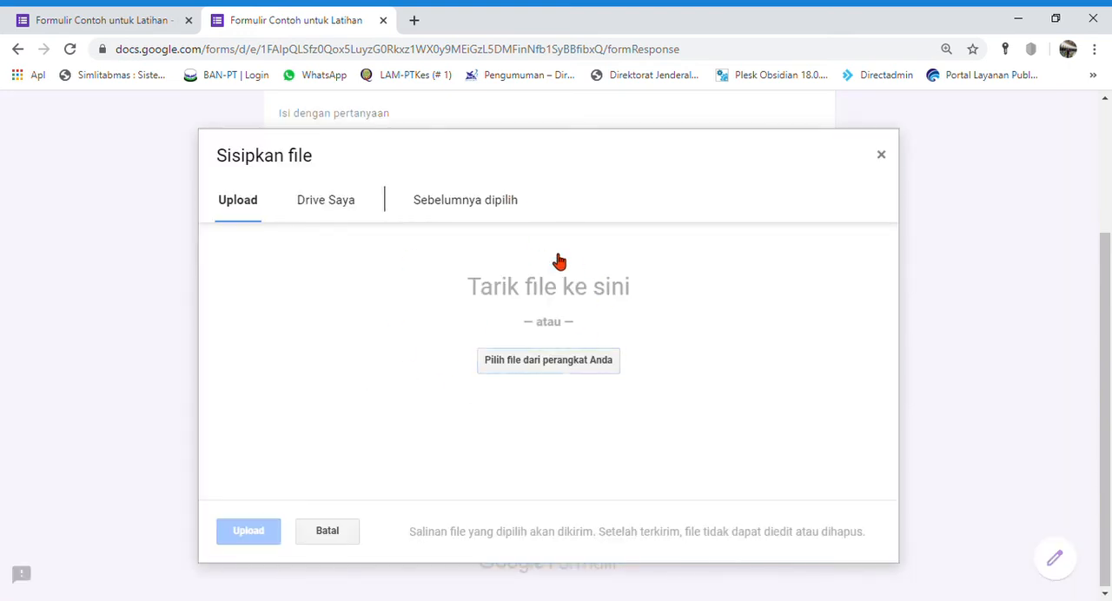
{"action": "left_click", "coordinate": [881, 158]}
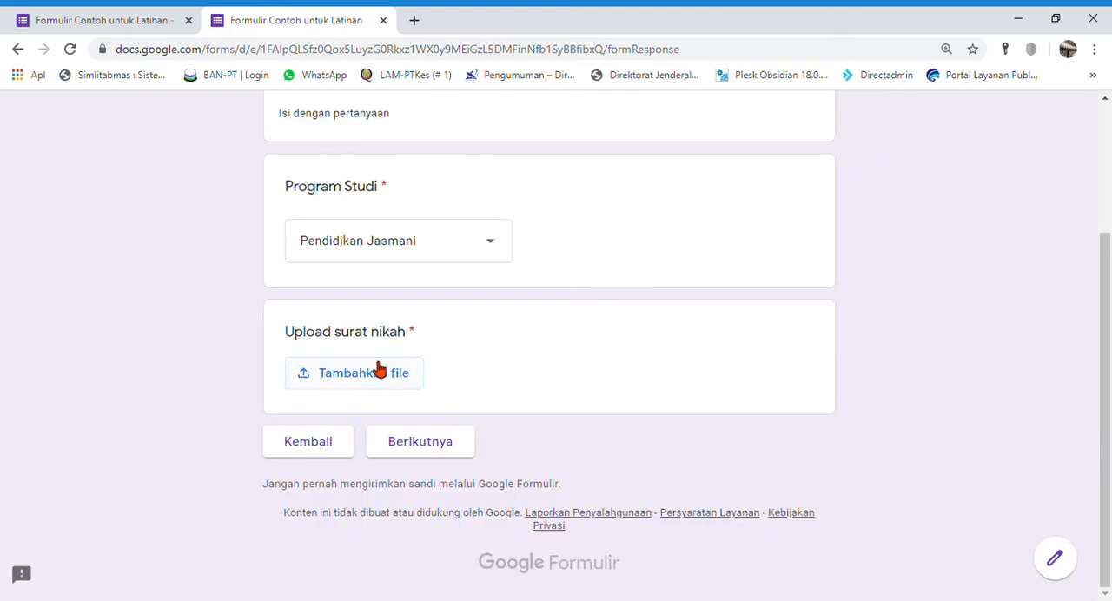
{"action": "left_click", "coordinate": [420, 376]}
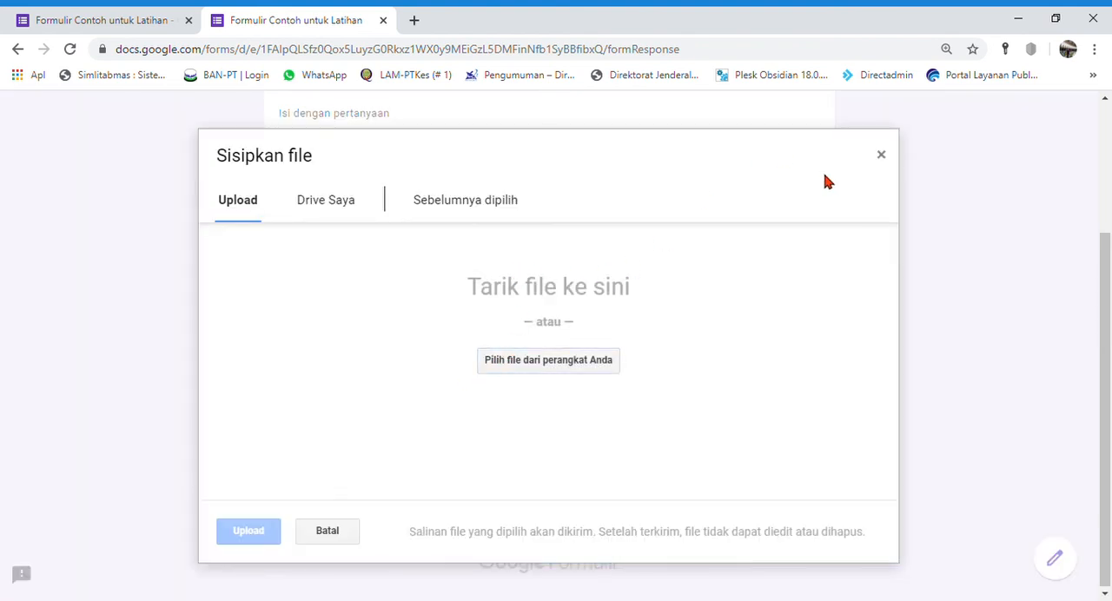
{"action": "left_click", "coordinate": [881, 156]}
{"action": "scroll", "coordinate": [517, 477], "scroll_direction": "up", "scroll_amount": 3}
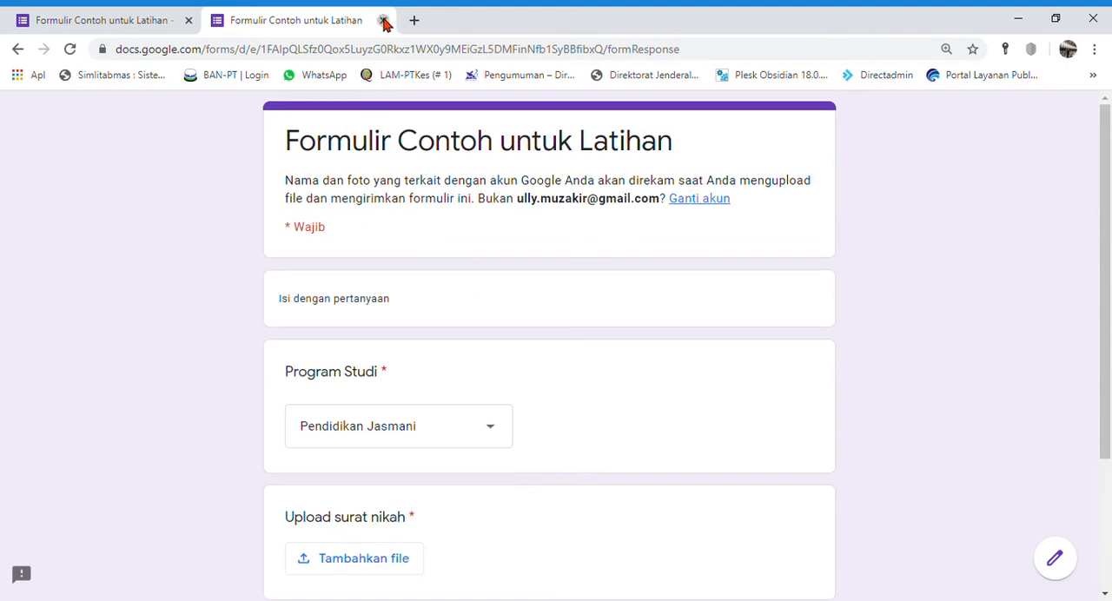
{"action": "key", "text": "ctrl+w"}
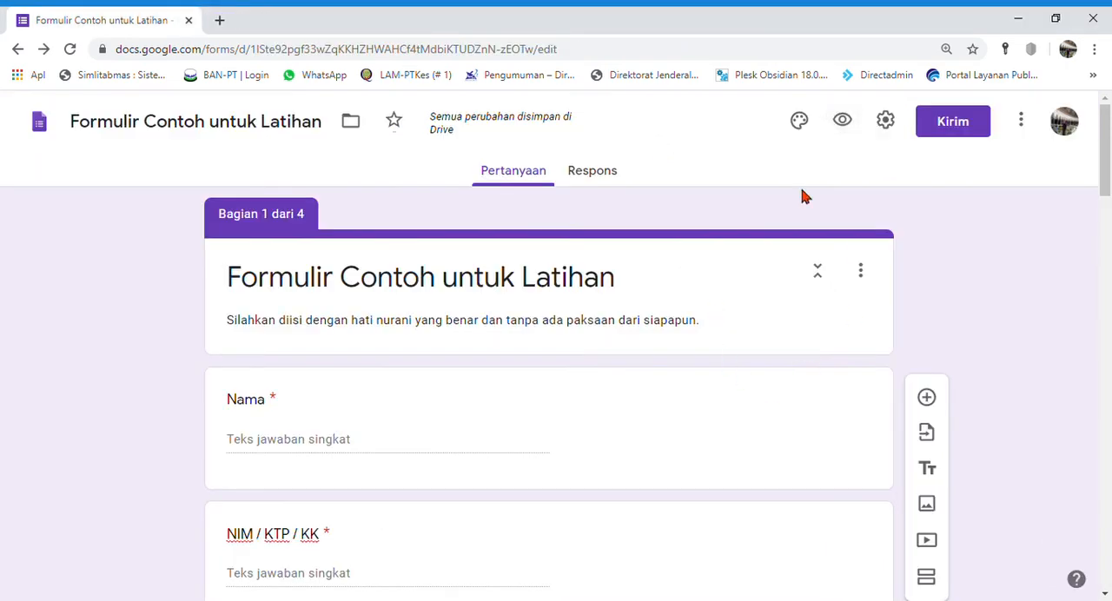
Step: Check the form's responses and return to its questions
{"action": "left_click", "coordinate": [610, 178]}
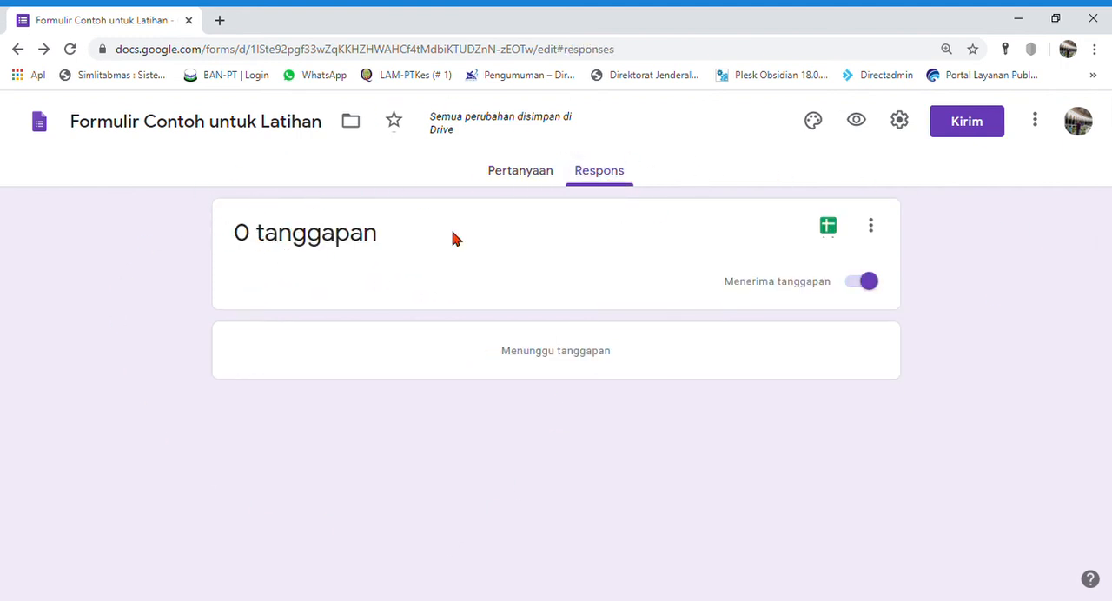
{"action": "left_click", "coordinate": [541, 170]}
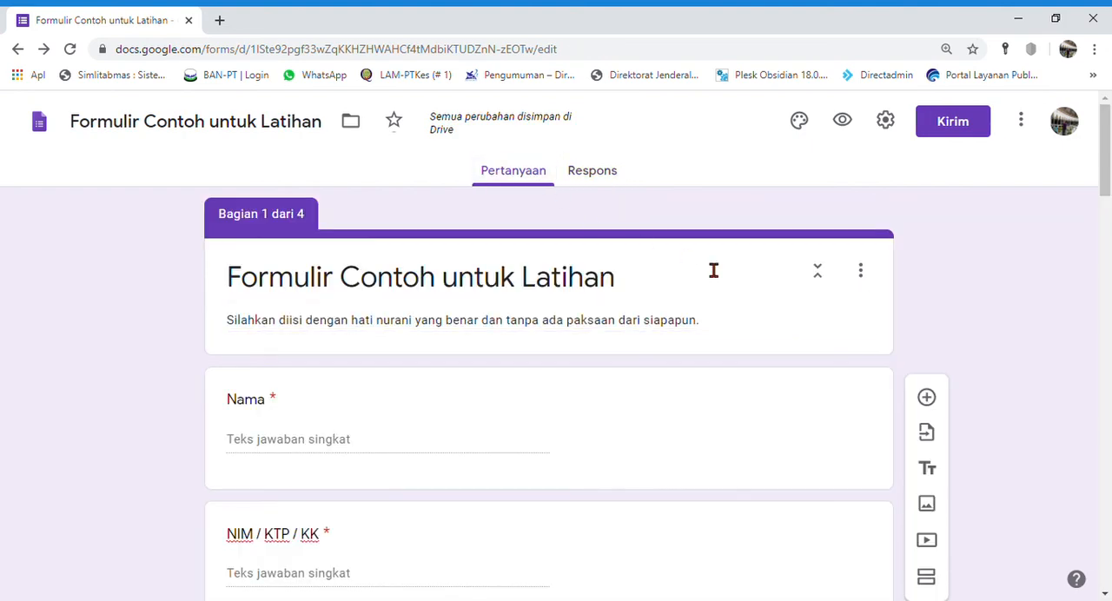
{"action": "scroll", "coordinate": [651, 351], "scroll_direction": "down", "scroll_amount": 6}
{"action": "scroll", "coordinate": [664, 369], "scroll_direction": "up", "scroll_amount": 6}
Step: Try adding a collaborator in the sharing settings by choosing a suggested contact, cancel the invitation, and close the settings
{"action": "left_click", "coordinate": [1022, 121]}
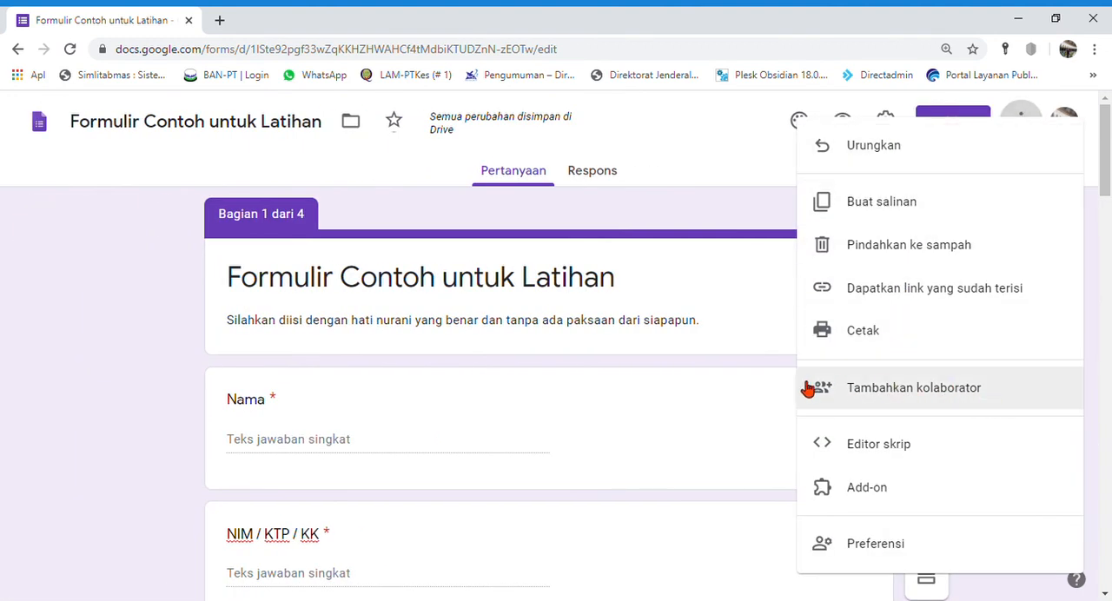
{"action": "left_click", "coordinate": [951, 390]}
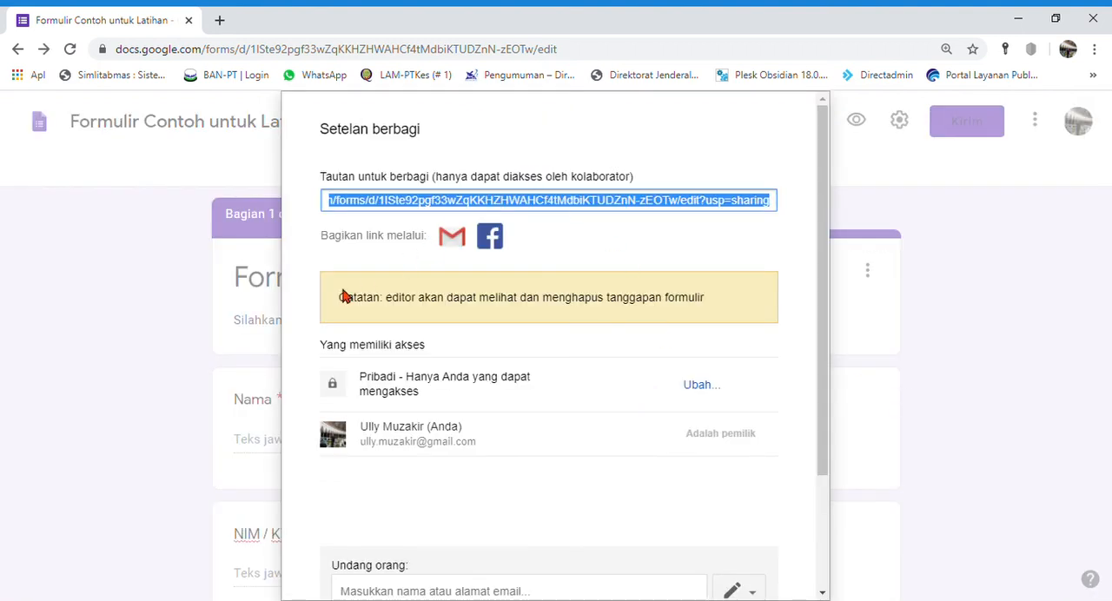
{"action": "scroll", "coordinate": [452, 397], "scroll_direction": "down", "scroll_amount": 2}
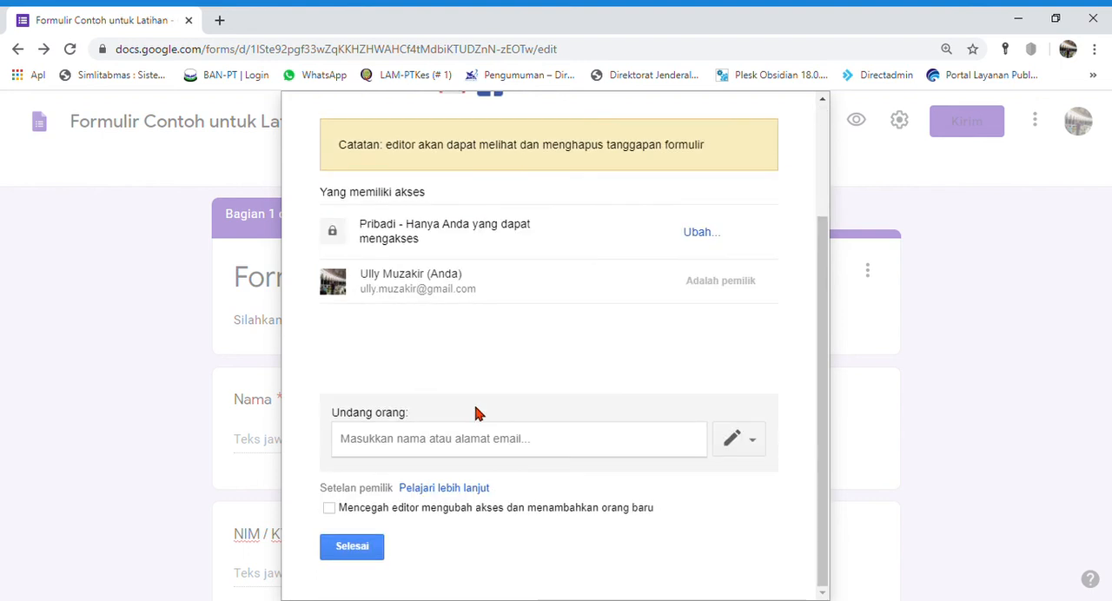
{"action": "left_click", "coordinate": [502, 447]}
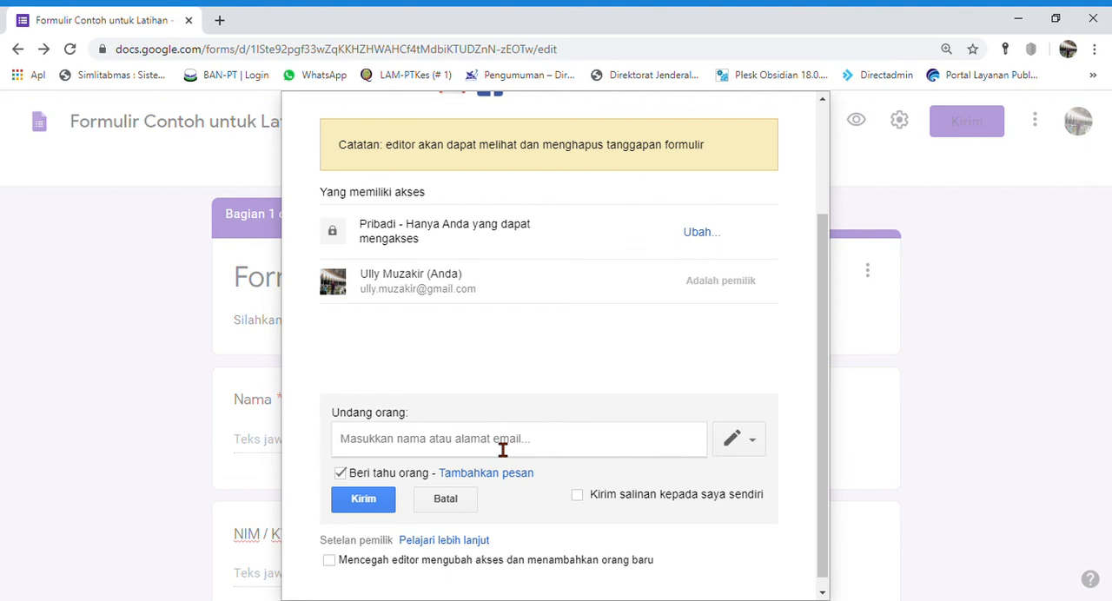
{"action": "type", "text": "taman"}
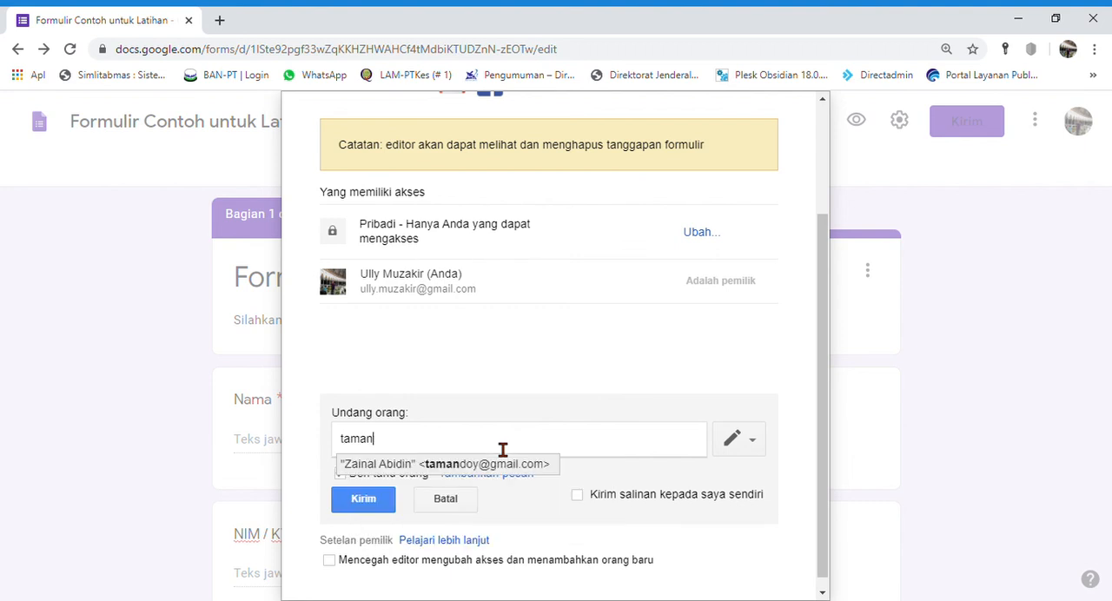
{"action": "left_click", "coordinate": [470, 466]}
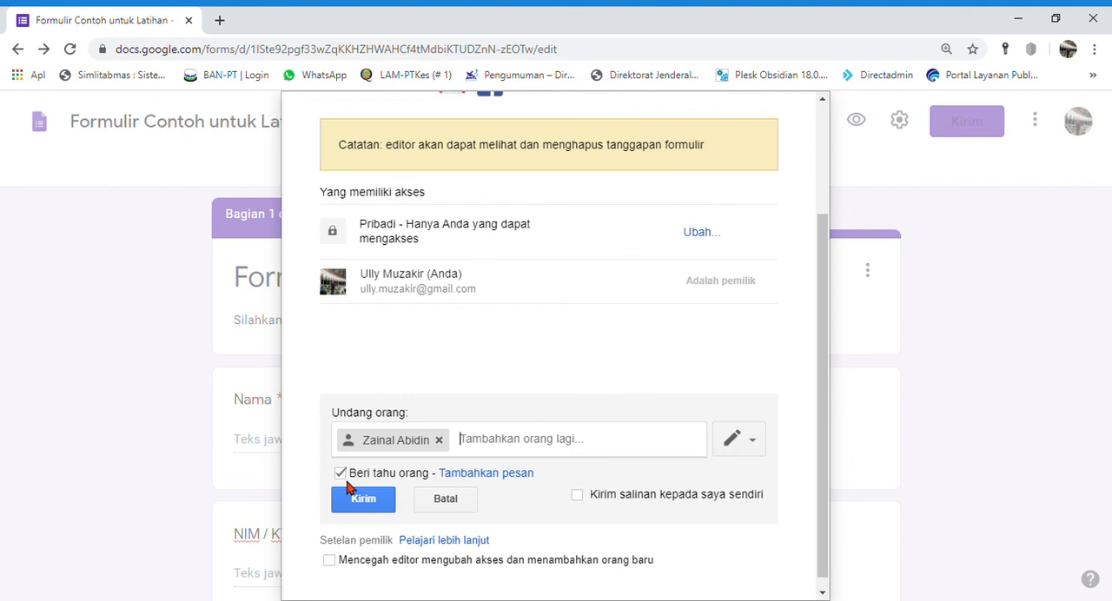
{"action": "left_click", "coordinate": [446, 500]}
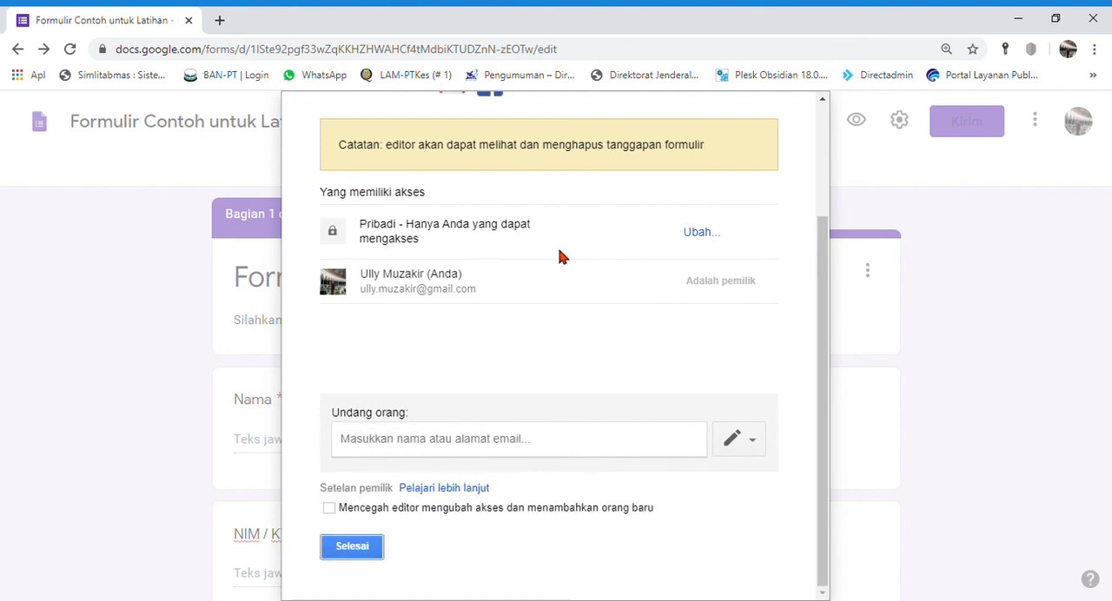
{"action": "scroll", "coordinate": [717, 390], "scroll_direction": "up", "scroll_amount": 3}
{"action": "scroll", "coordinate": [585, 425], "scroll_direction": "down", "scroll_amount": 3}
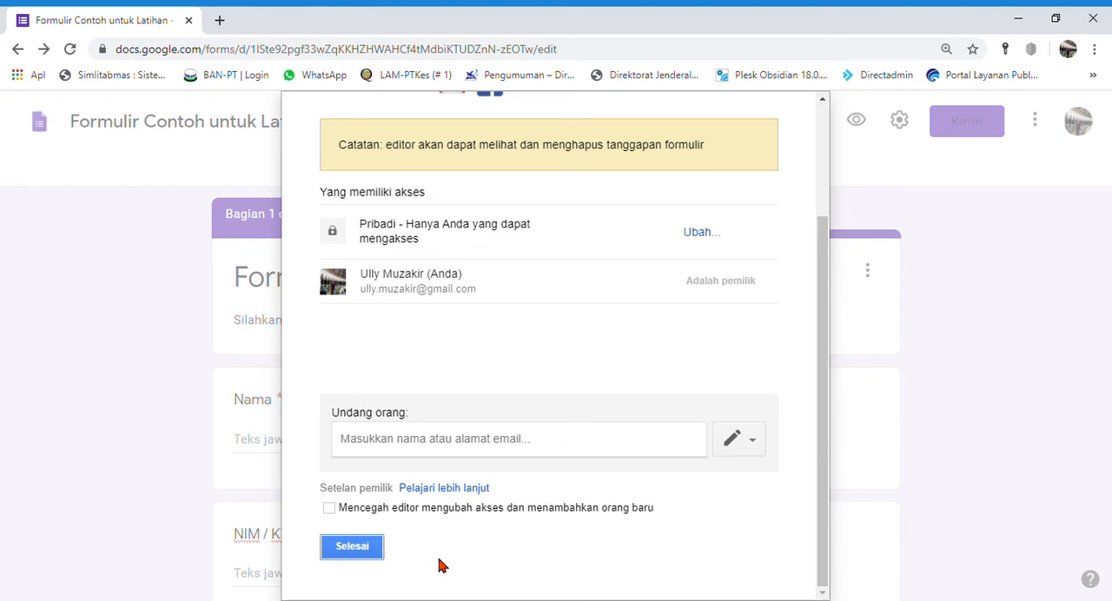
{"action": "left_click", "coordinate": [360, 549]}
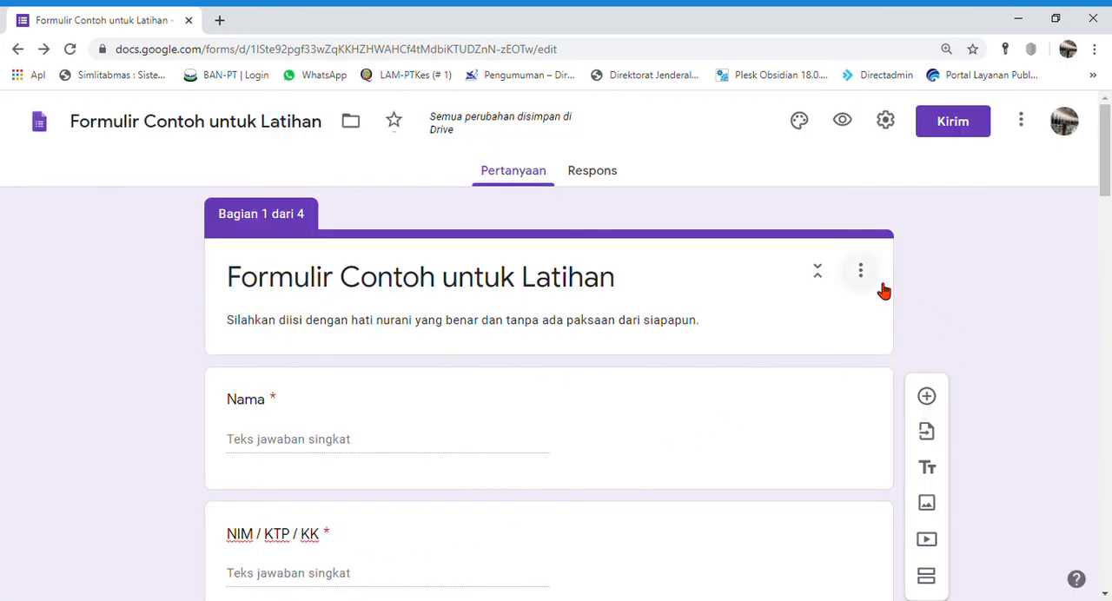
Step: Create a new spreadsheet for the form's responses, keeping the suggested name "Formulir Contoh untuk Latihan (Respons)"
{"action": "left_click", "coordinate": [608, 178]}
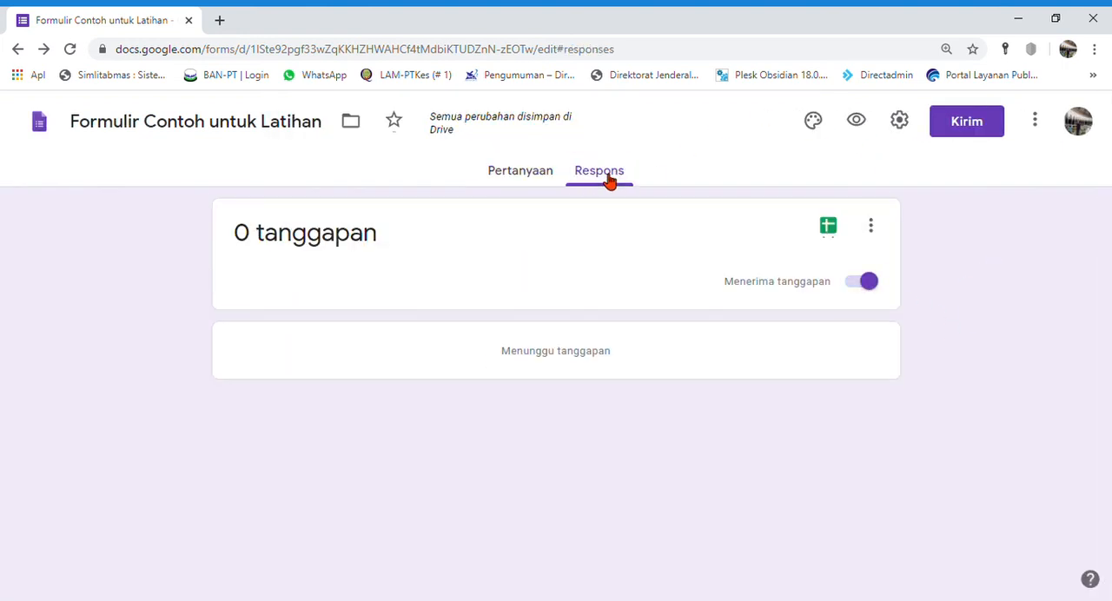
{"action": "left_click", "coordinate": [832, 229]}
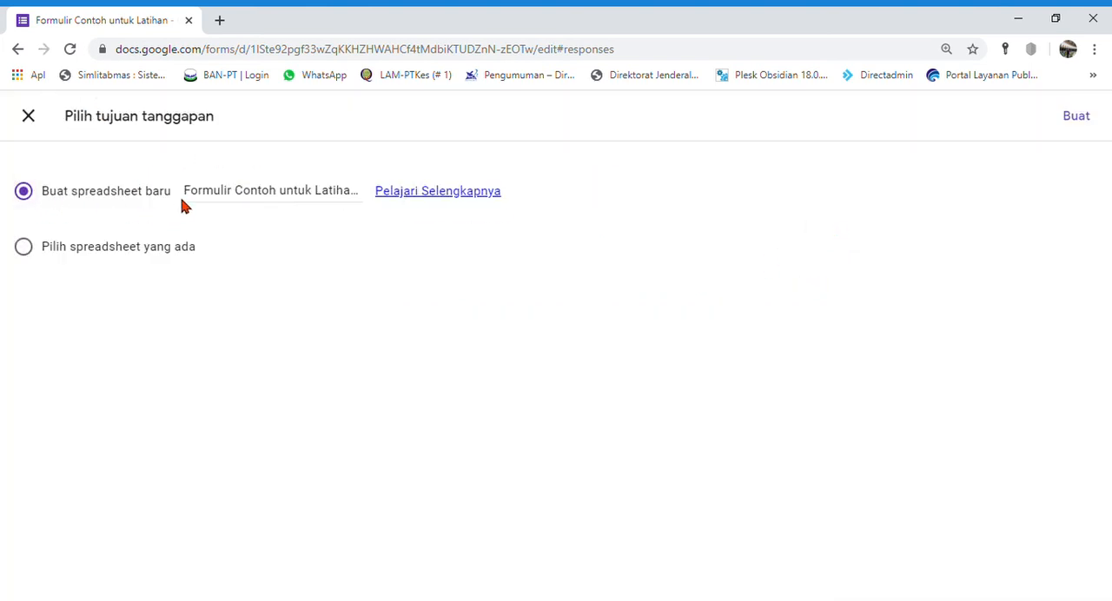
{"action": "left_click", "coordinate": [300, 204]}
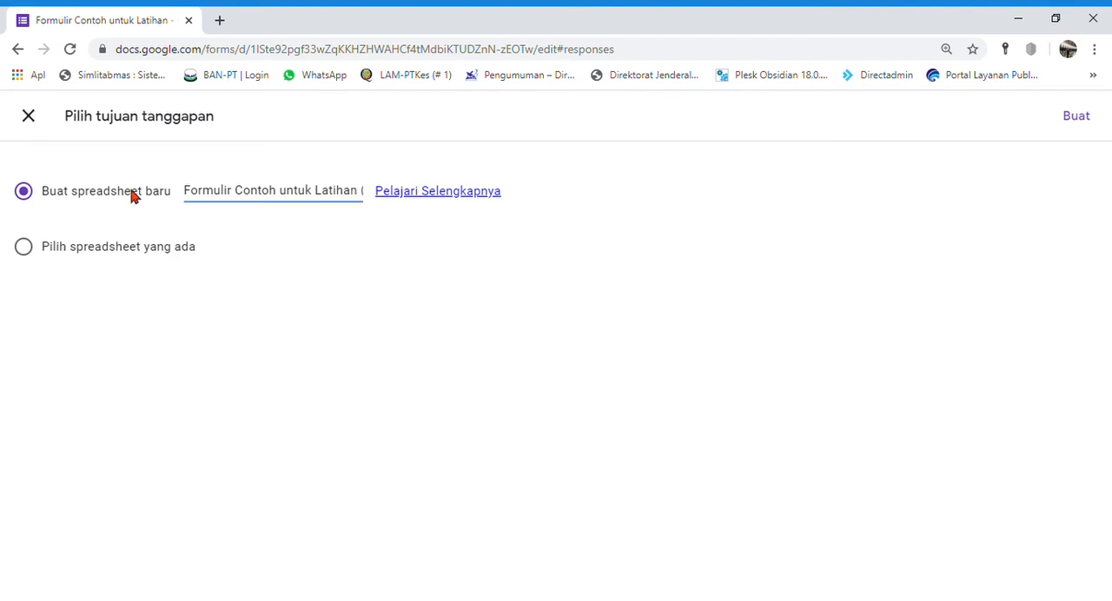
{"action": "left_click", "coordinate": [1080, 114]}
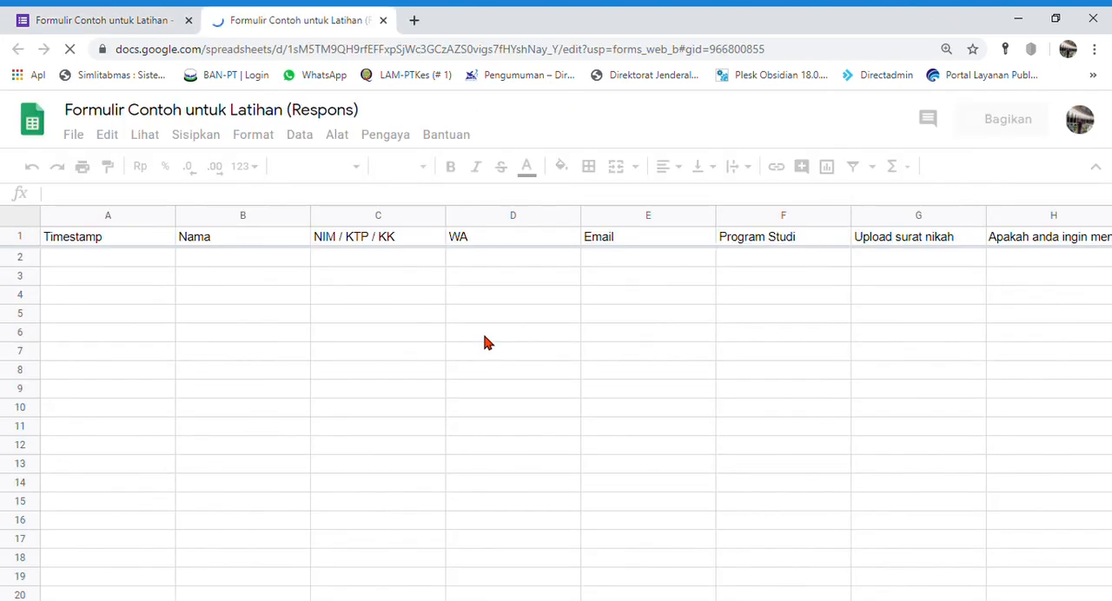
Step: Check the form briefly, return to the response spreadsheet and review its available download formats
{"action": "left_click", "coordinate": [173, 21]}
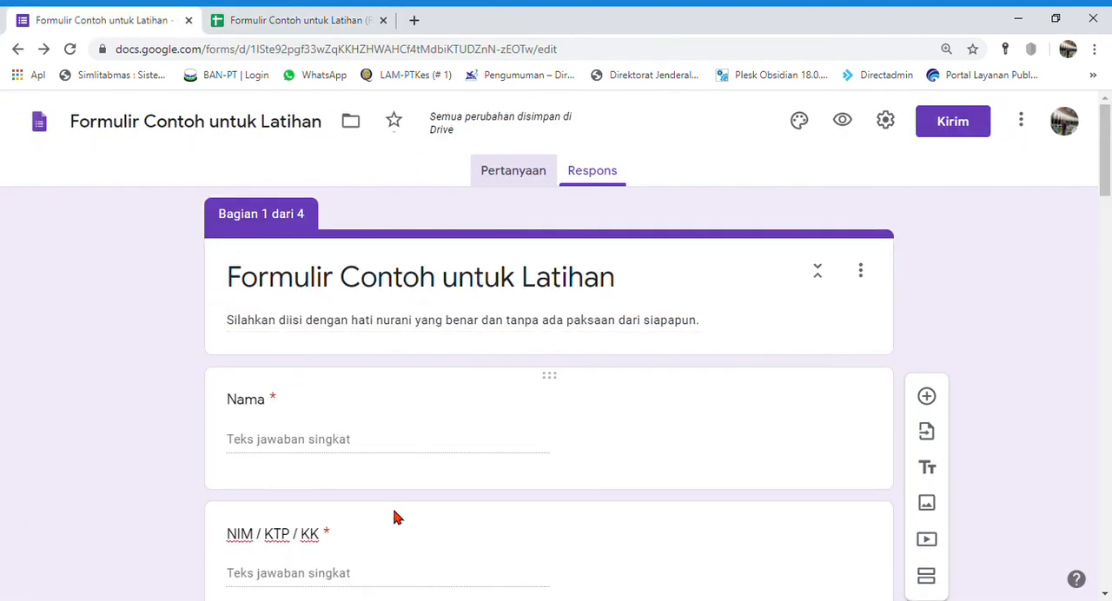
{"action": "left_click", "coordinate": [316, 23]}
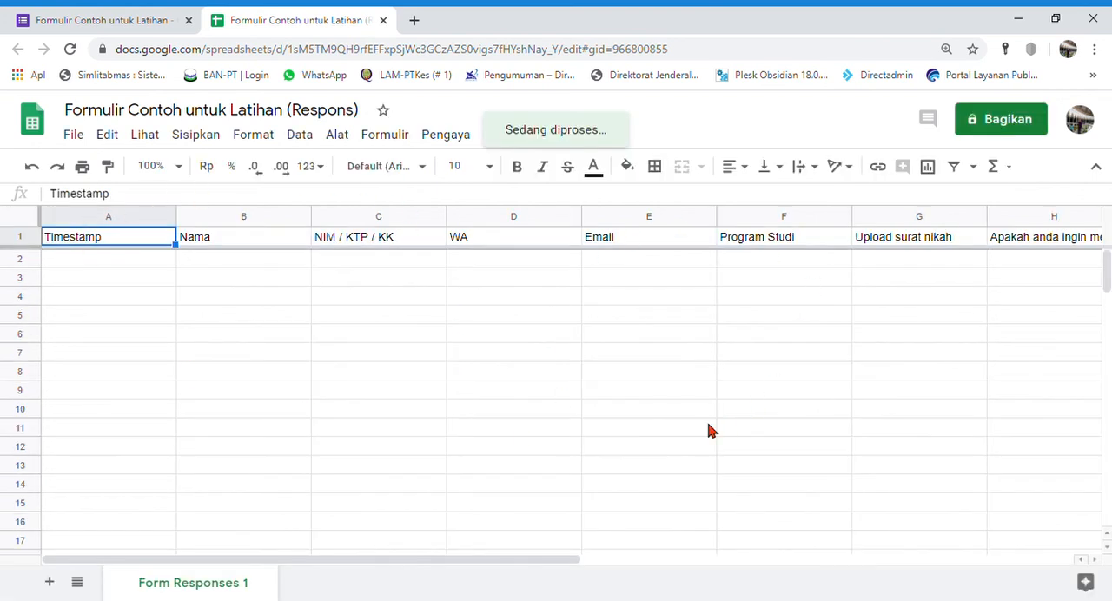
{"action": "left_click", "coordinate": [77, 137]}
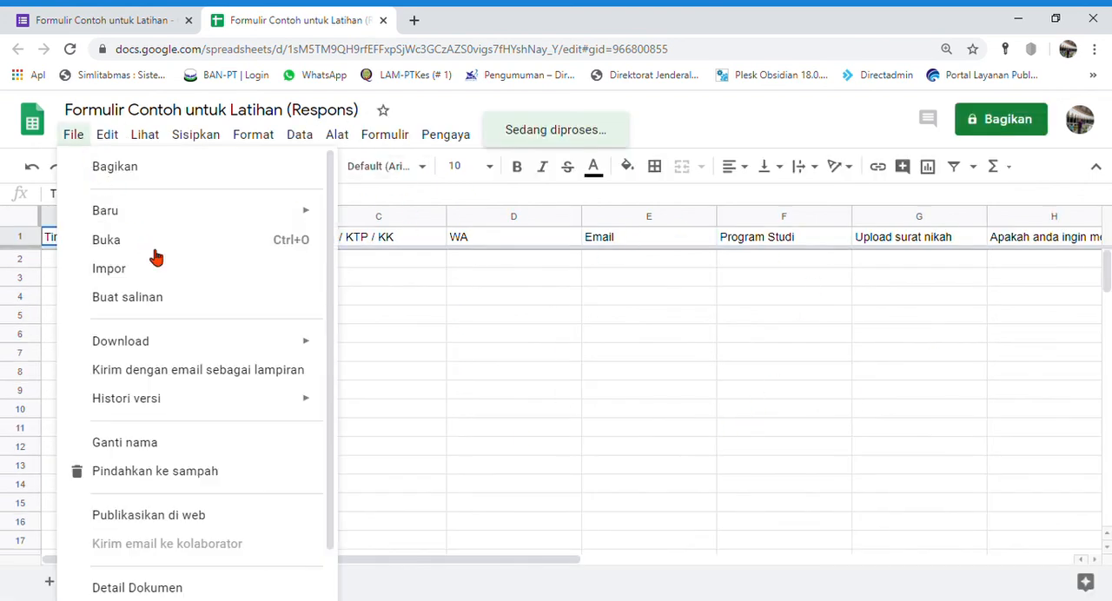
{"action": "mouse_move", "coordinate": [208, 344]}
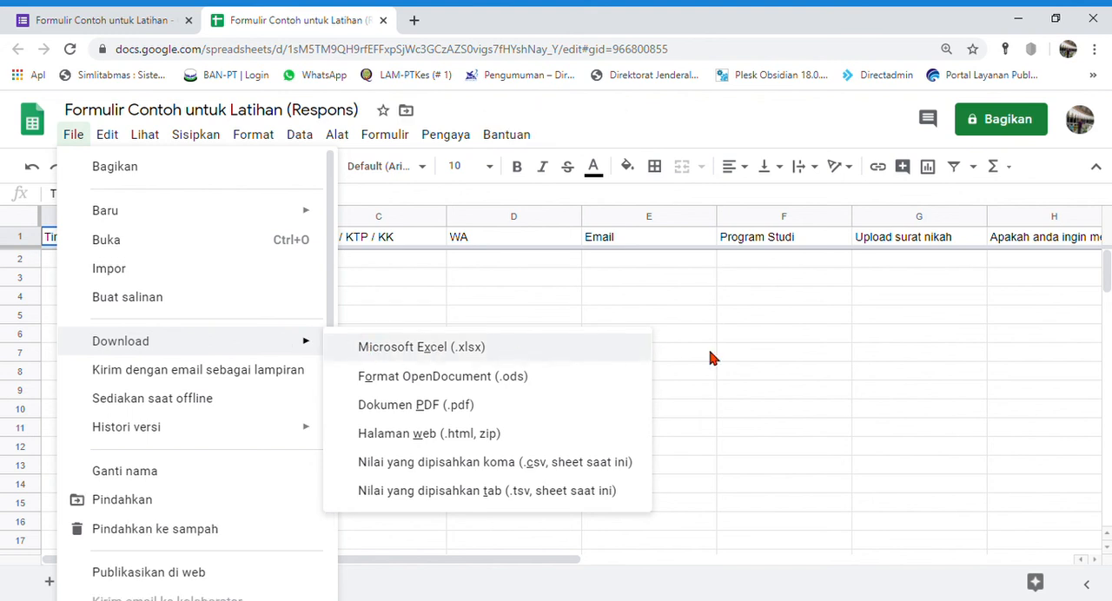
{"action": "left_click", "coordinate": [817, 356]}
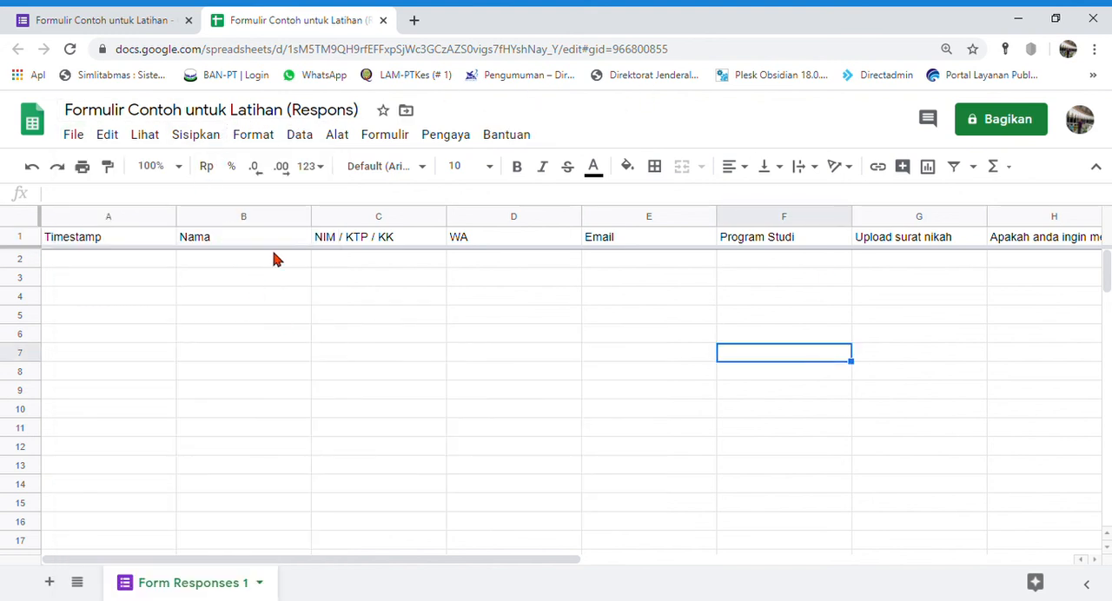
Step: Try sharing the response spreadsheet with a suggested contact, cancel the invitation, and close the sharing dialog
{"action": "left_click", "coordinate": [1011, 130]}
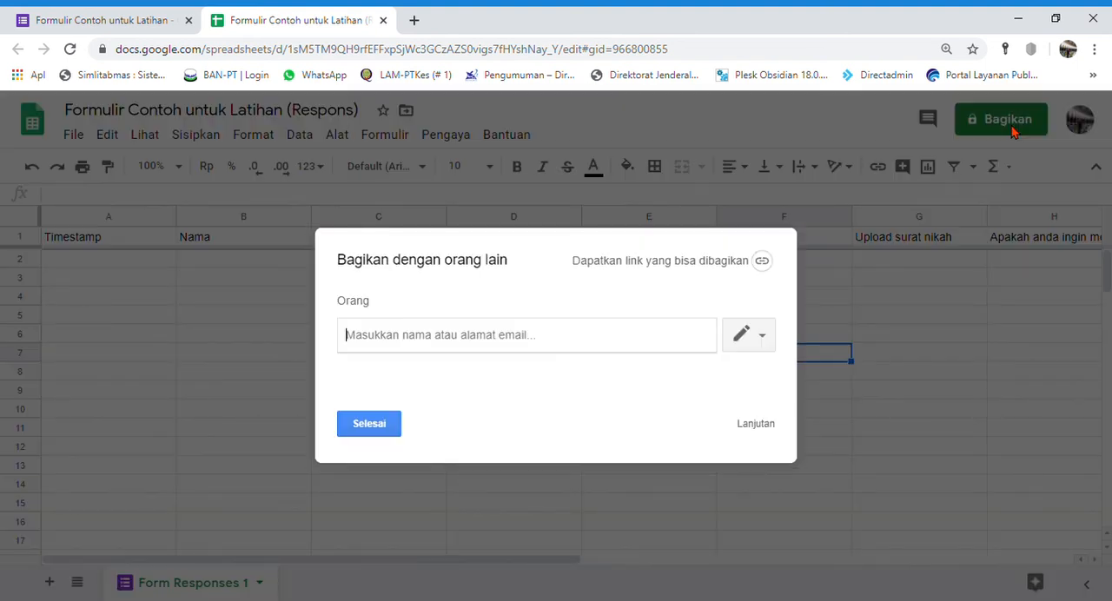
{"action": "type", "text": "taman"}
{"action": "left_click", "coordinate": [489, 369]}
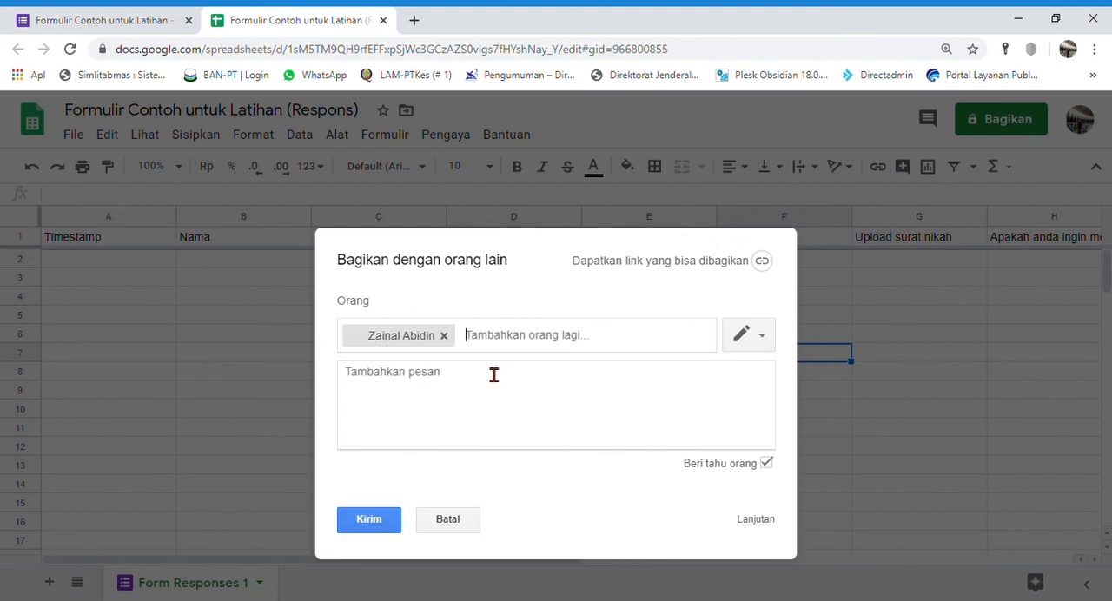
{"action": "left_click", "coordinate": [531, 407]}
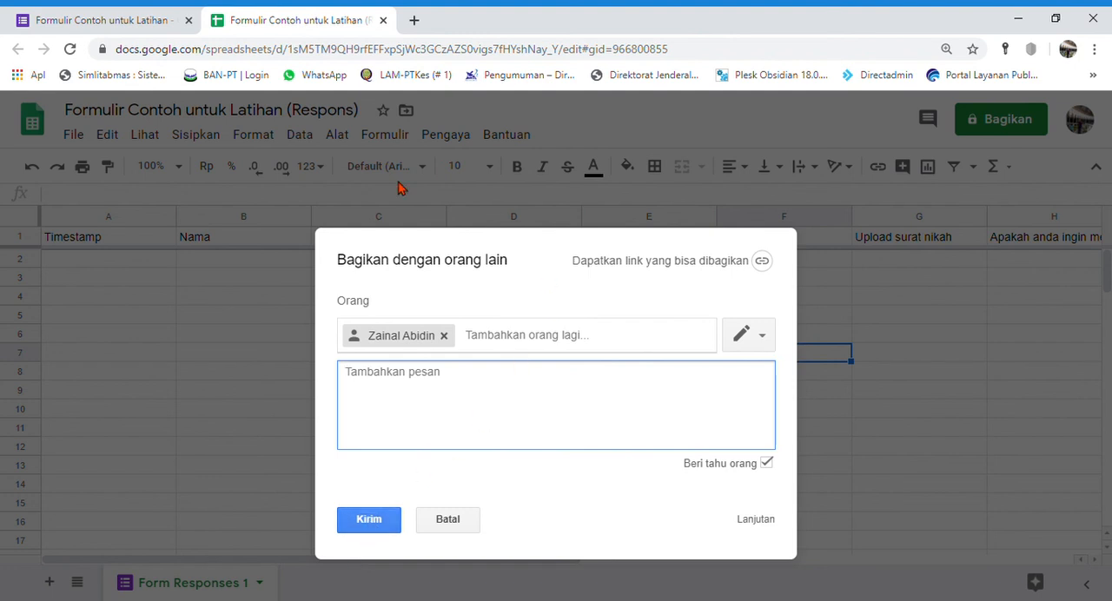
{"action": "left_click", "coordinate": [450, 525]}
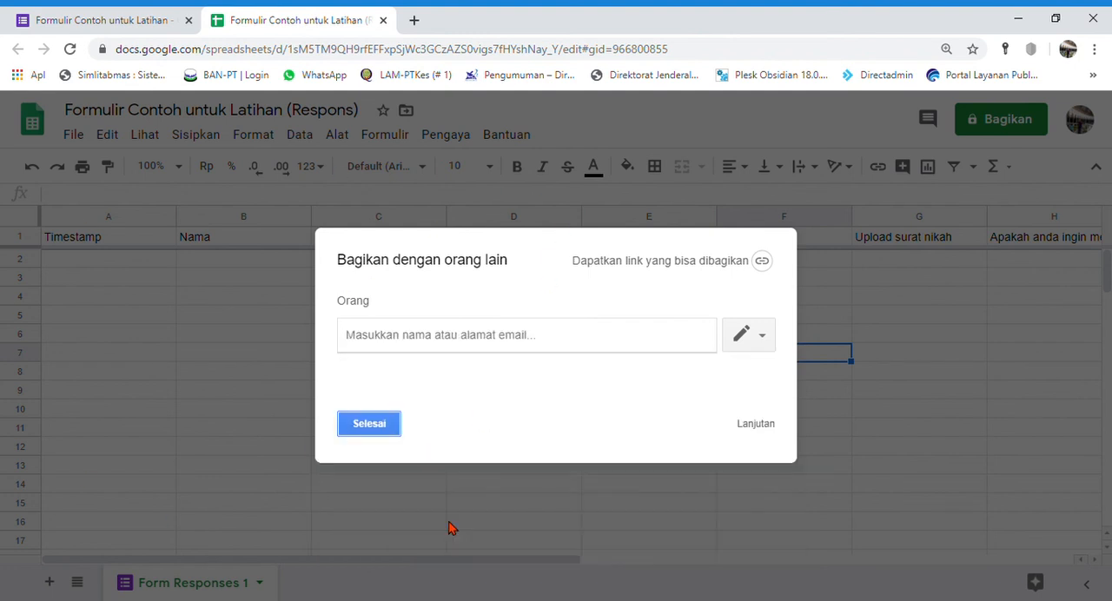
{"action": "left_click", "coordinate": [369, 426]}
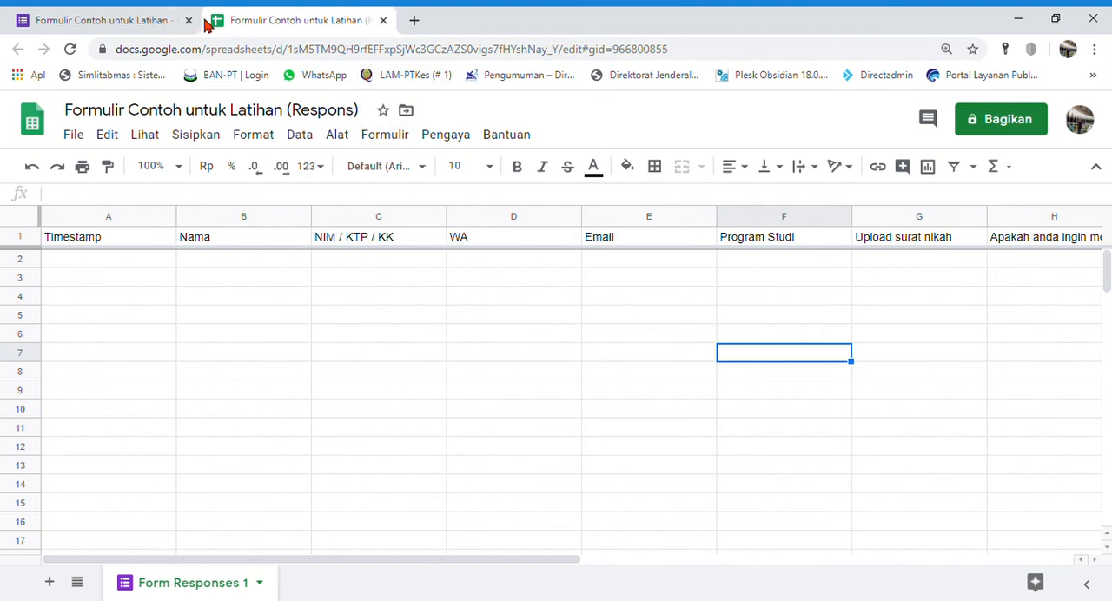
Step: Open Google Sheets in a new browser tab and open "Formulir Contoh untuk Latihan (Respons)" from the recent files
{"action": "left_click", "coordinate": [410, 19]}
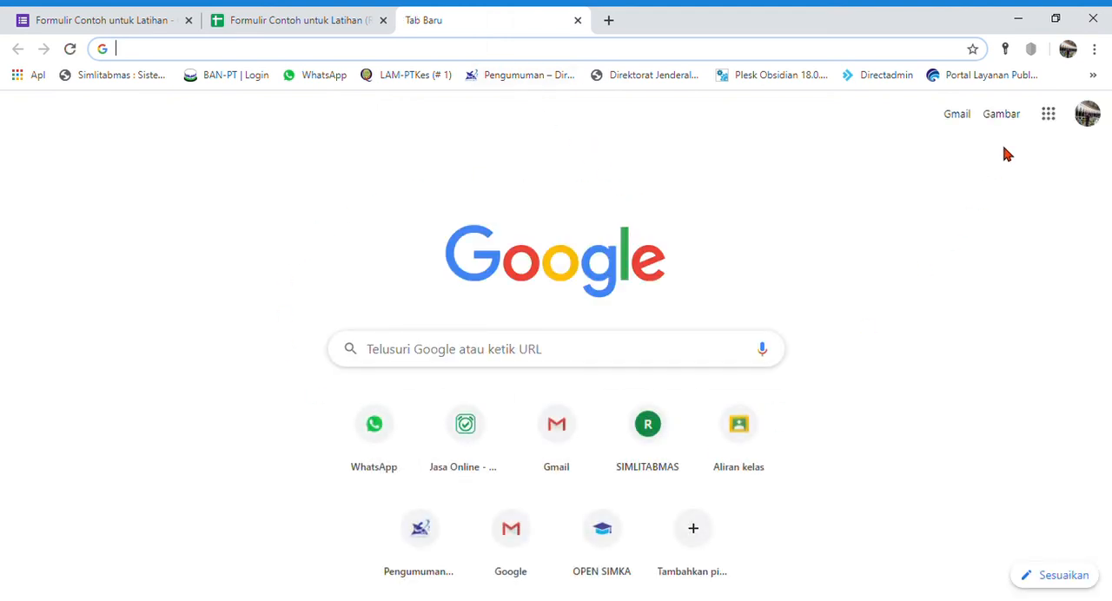
{"action": "left_click", "coordinate": [1048, 114]}
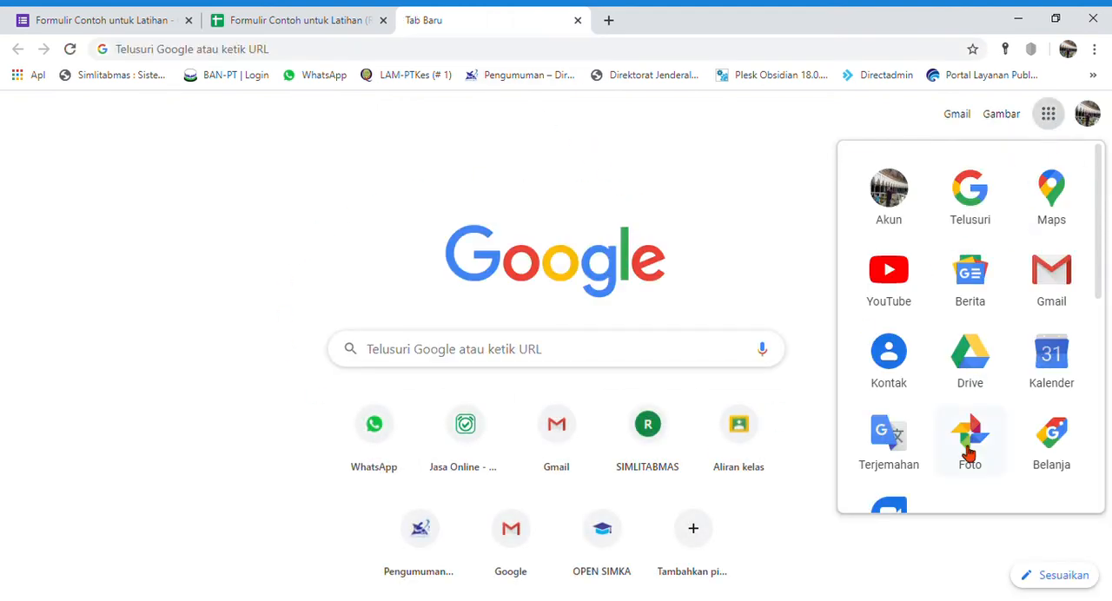
{"action": "scroll", "coordinate": [970, 452], "scroll_direction": "down", "scroll_amount": 4}
{"action": "scroll", "coordinate": [1042, 365], "scroll_direction": "down", "scroll_amount": 2}
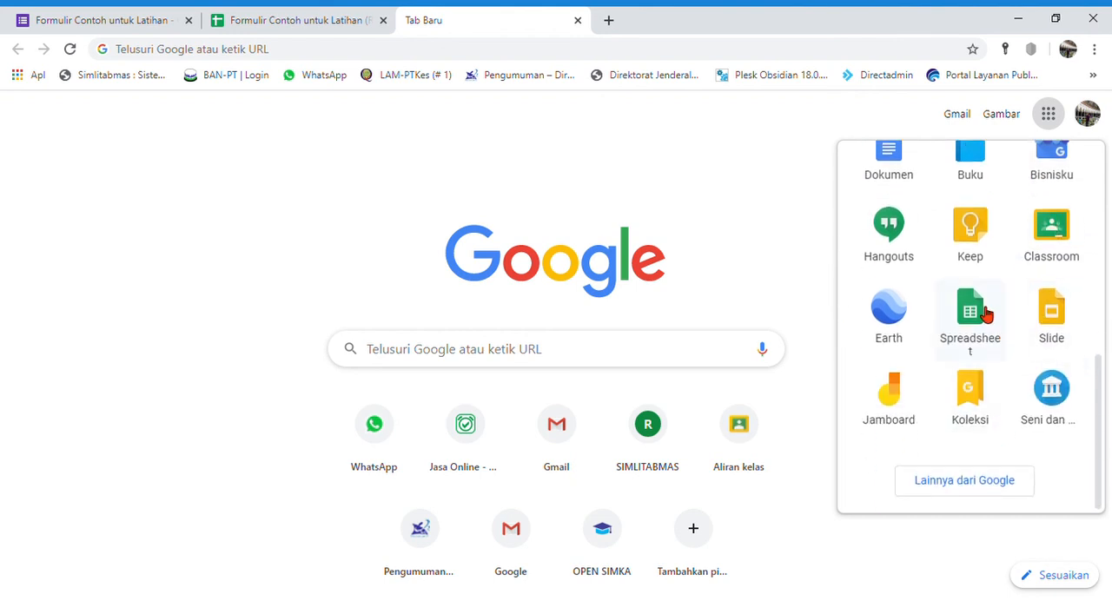
{"action": "left_click", "coordinate": [973, 314]}
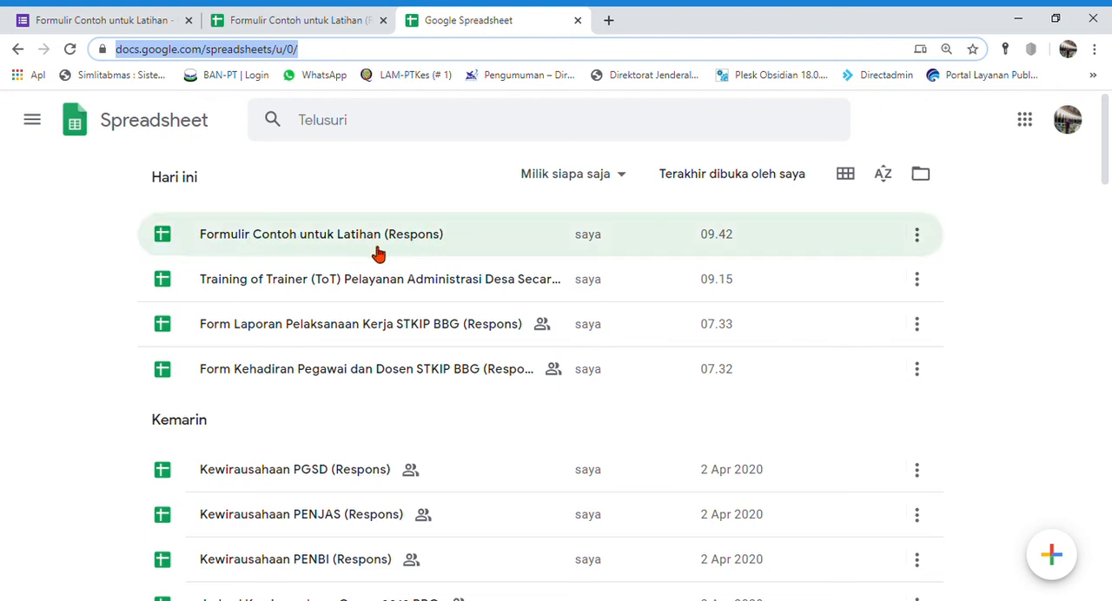
{"action": "scroll", "coordinate": [107, 335], "scroll_direction": "down", "scroll_amount": 3}
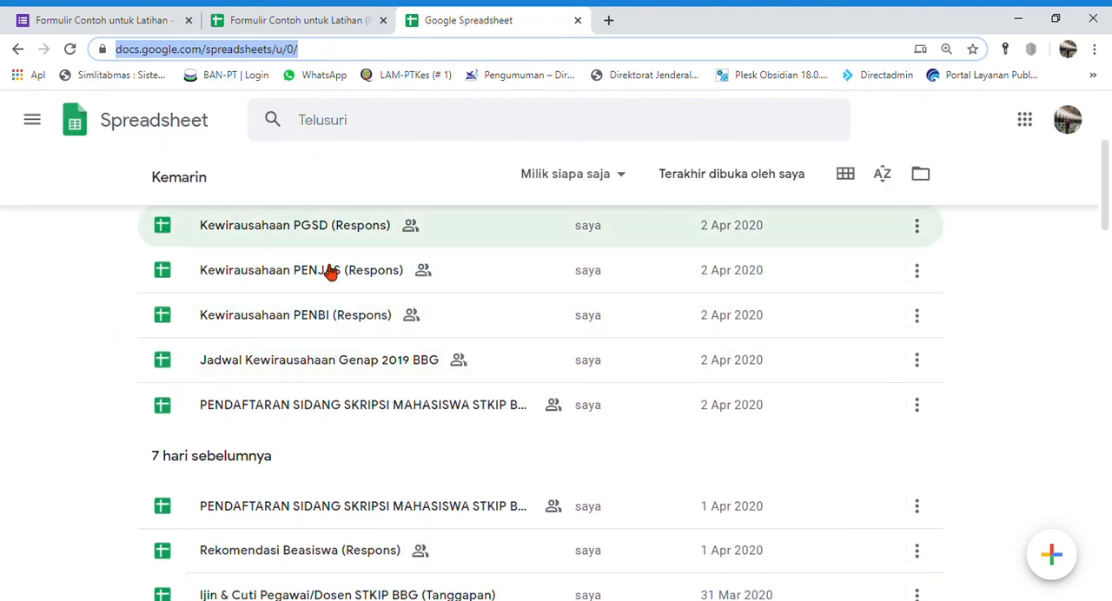
{"action": "scroll", "coordinate": [356, 449], "scroll_direction": "up", "scroll_amount": 3}
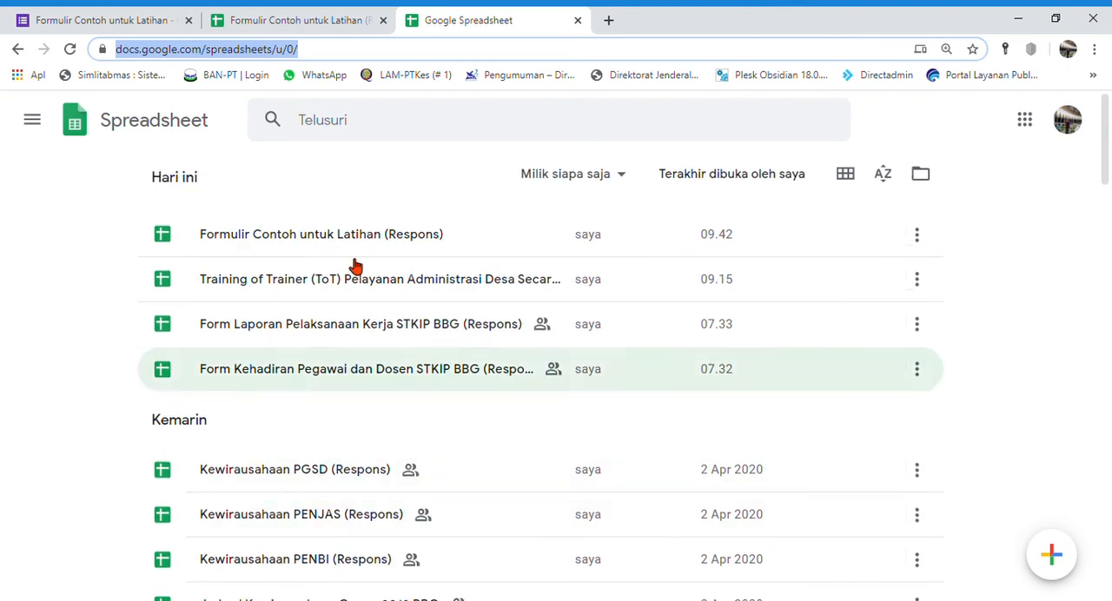
{"action": "left_click", "coordinate": [294, 240]}
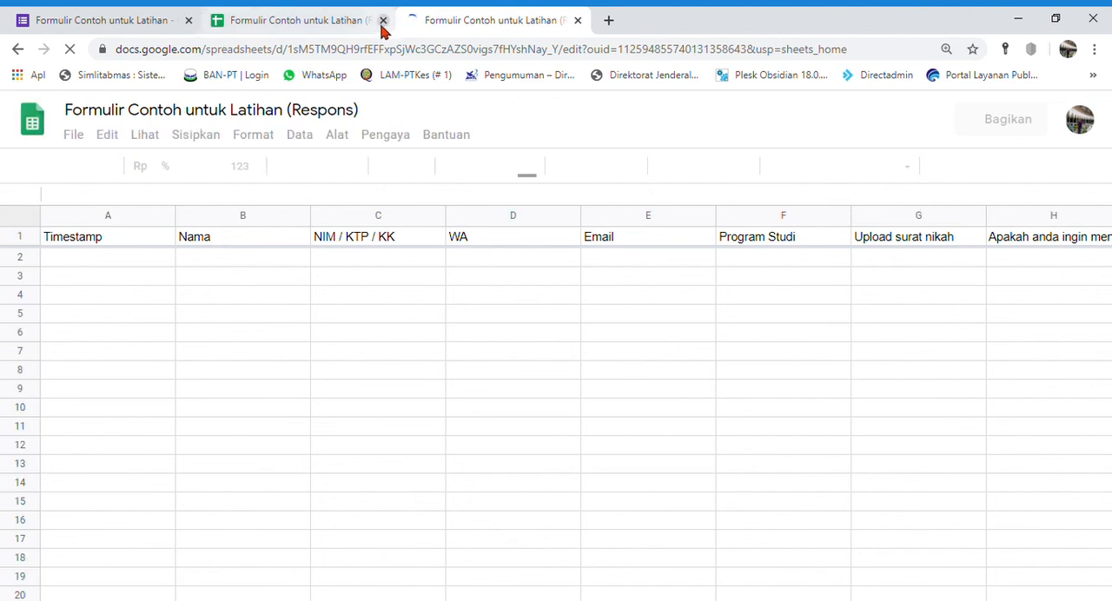
Step: Close the duplicate tab of the response spreadsheet and return to the form's questions
{"action": "left_click", "coordinate": [383, 21]}
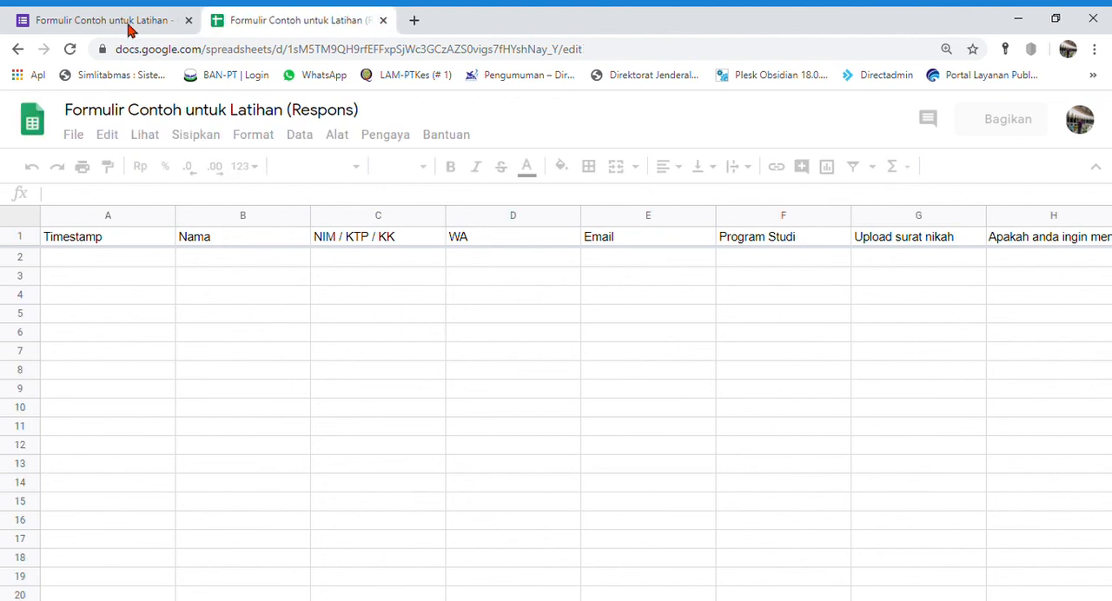
{"action": "left_click", "coordinate": [111, 14]}
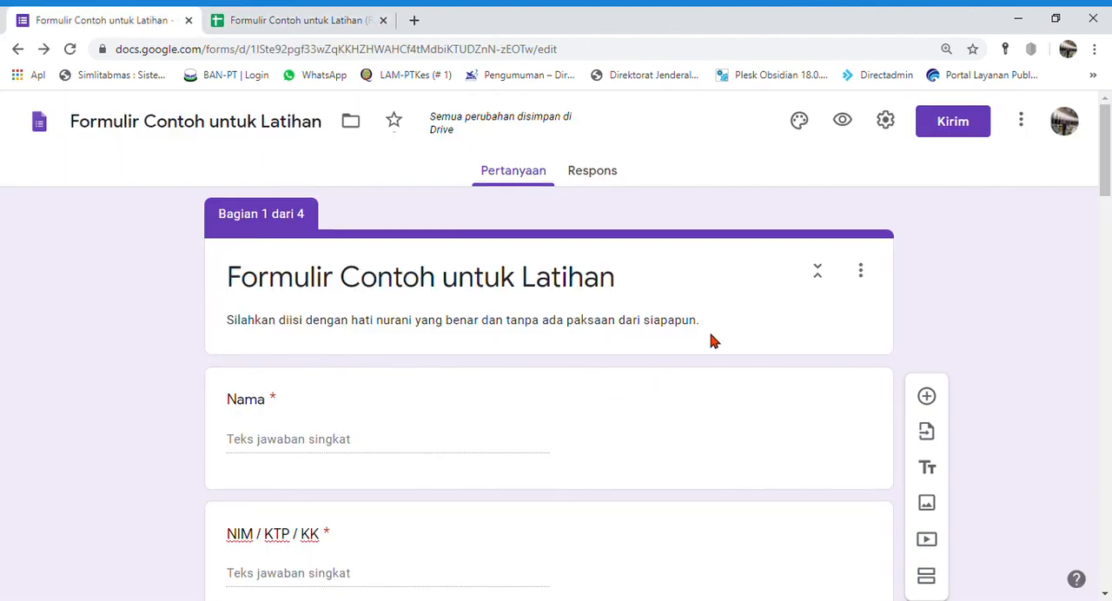